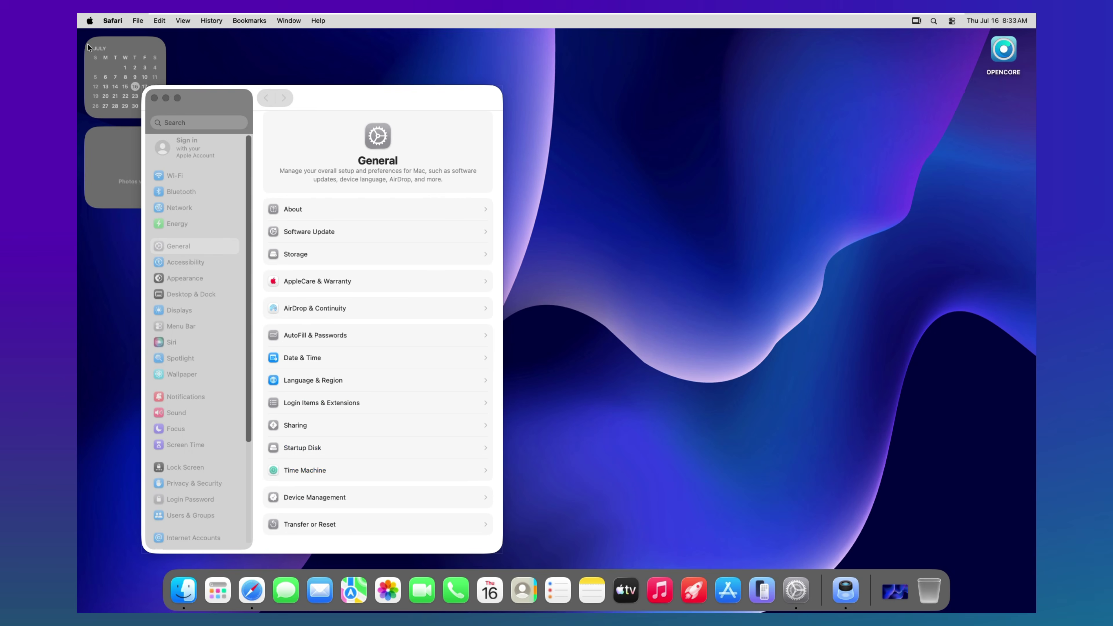
Step: Try the Tahoe dynamic wallpaper in System Settings and restore the custom photo as the desktop wallpaper
left_click_drag(328, 110, 524, 110)
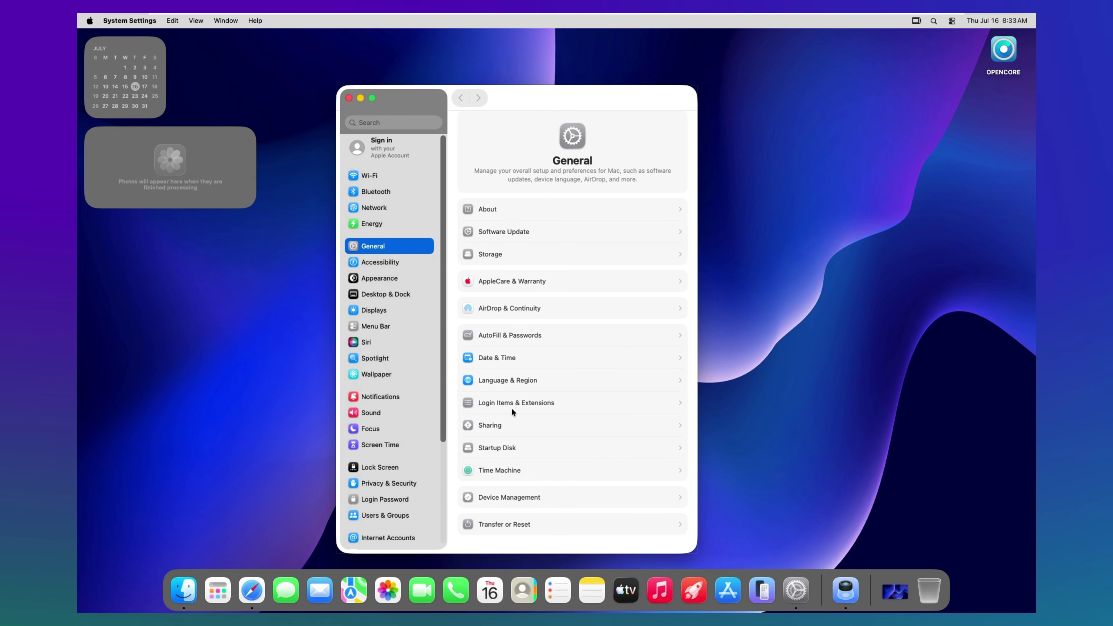
left_click(505, 466)
left_click(379, 377)
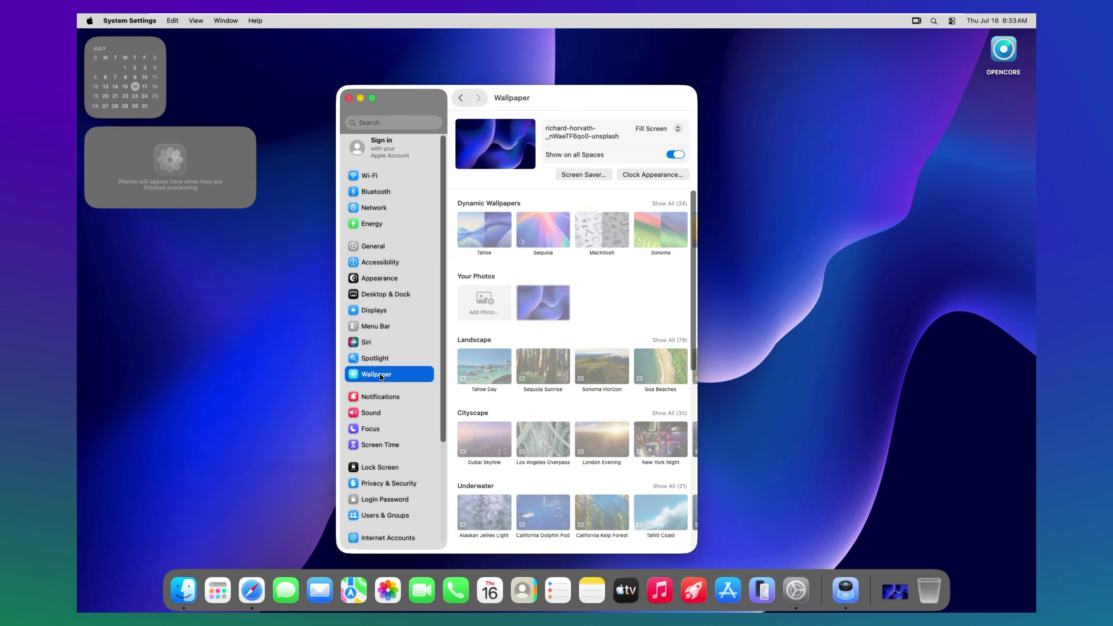
left_click(493, 240)
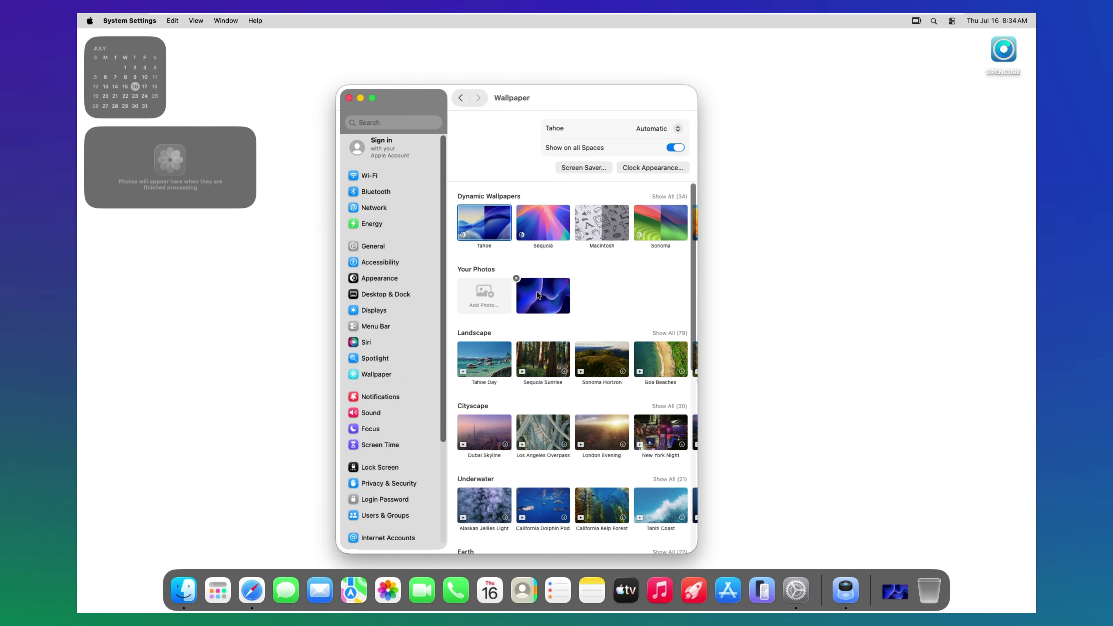
left_click(521, 284)
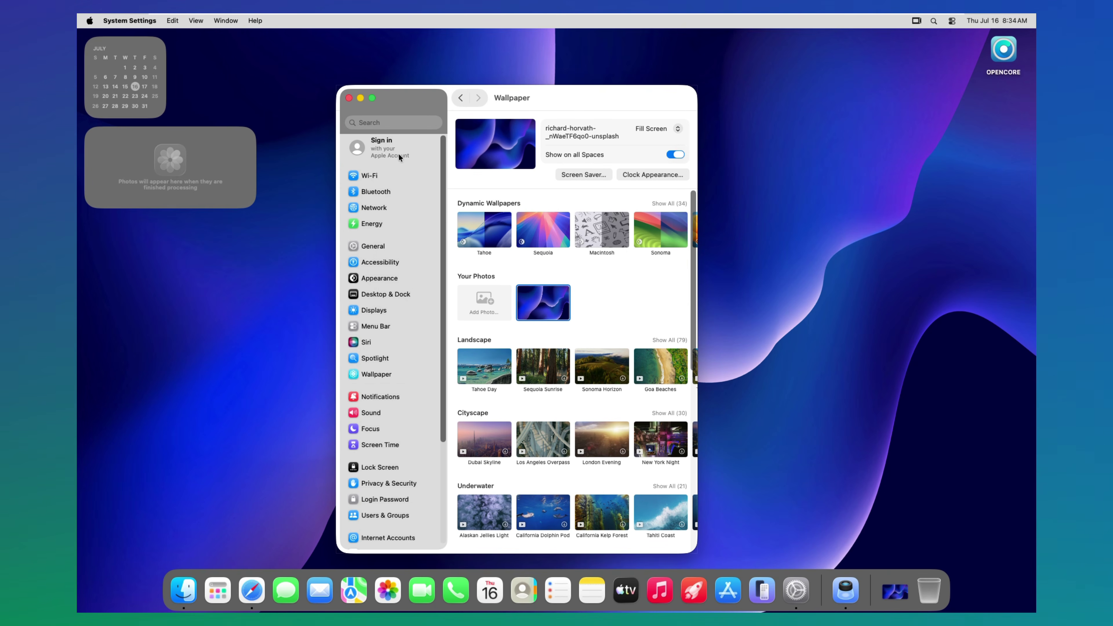
Step: View the Bluetooth and General settings, and close System Settings
left_click(381, 196)
left_click(387, 248)
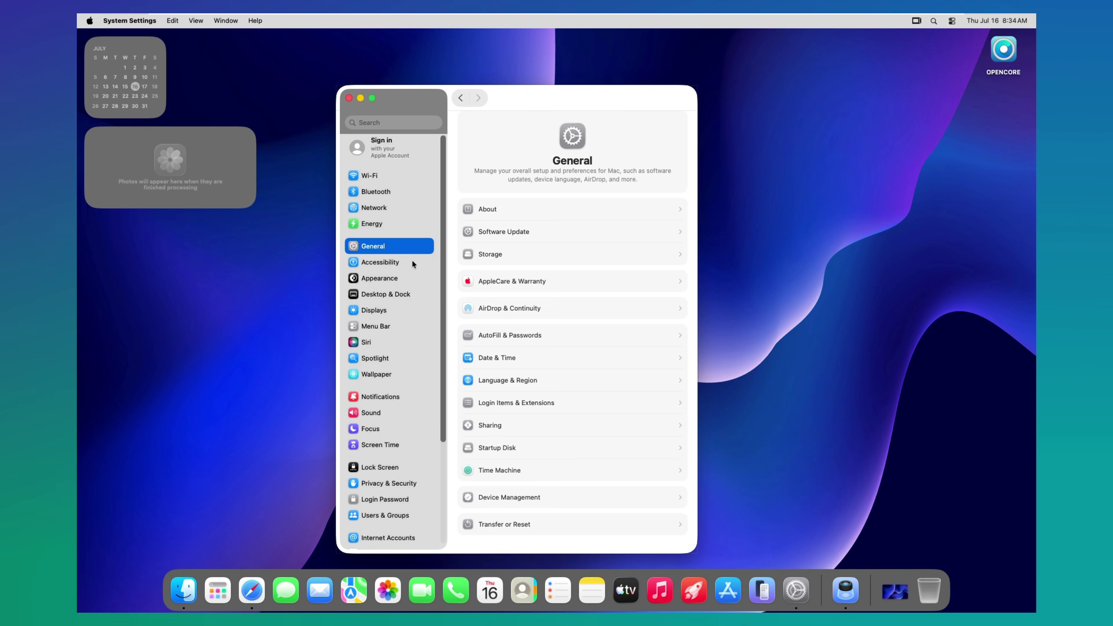
left_click(348, 98)
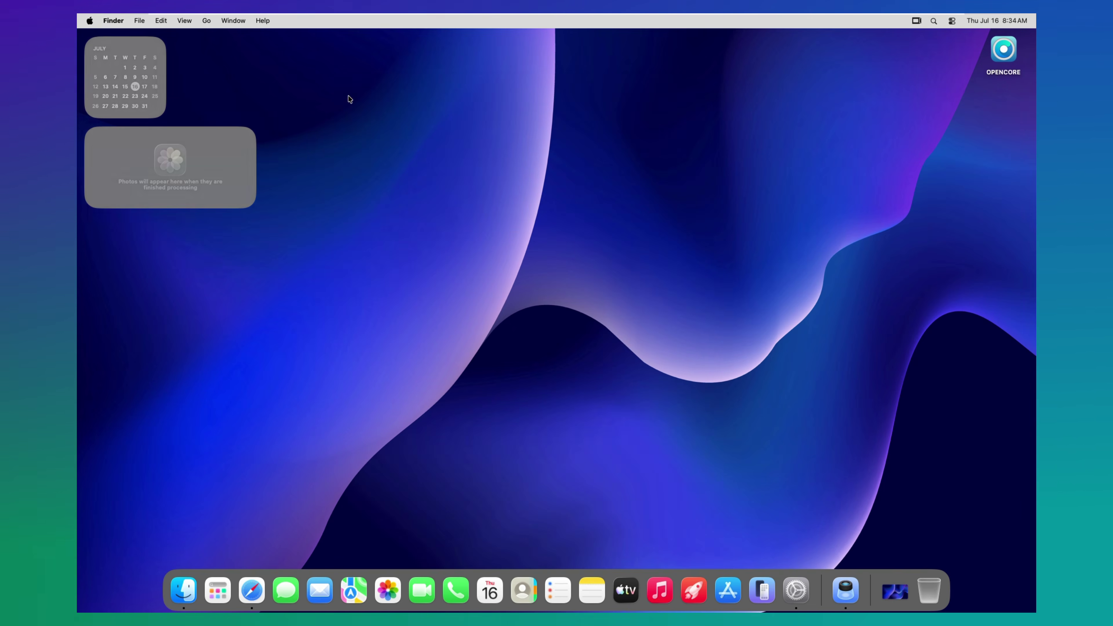
Step: Check the About This Mac information and look through the system options of the Apple menu
left_click(89, 21)
left_click(122, 37)
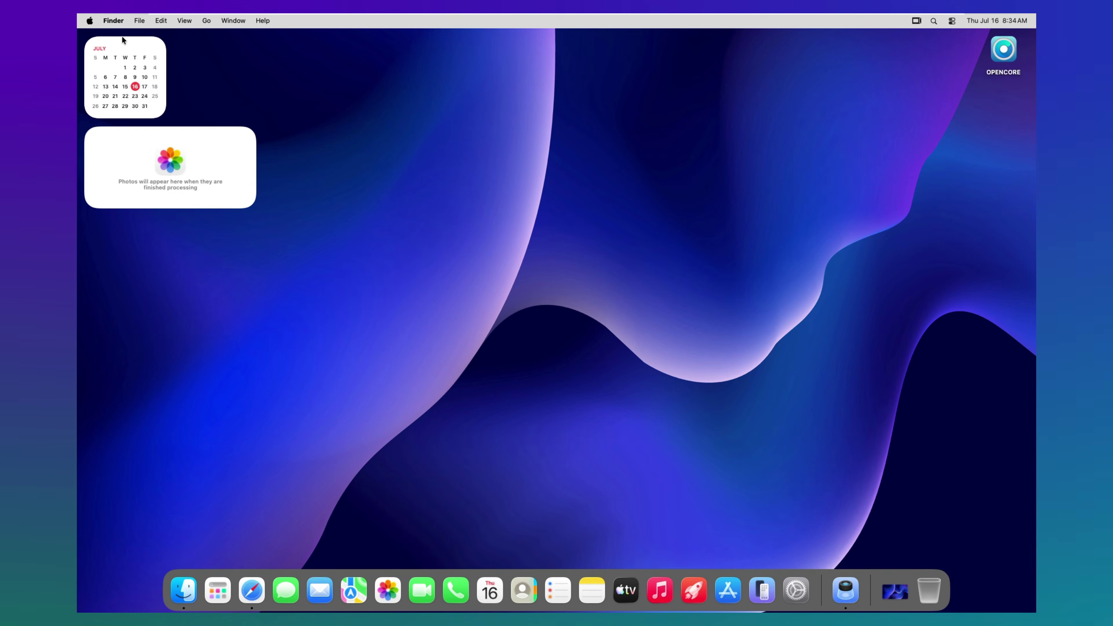
left_click(494, 110)
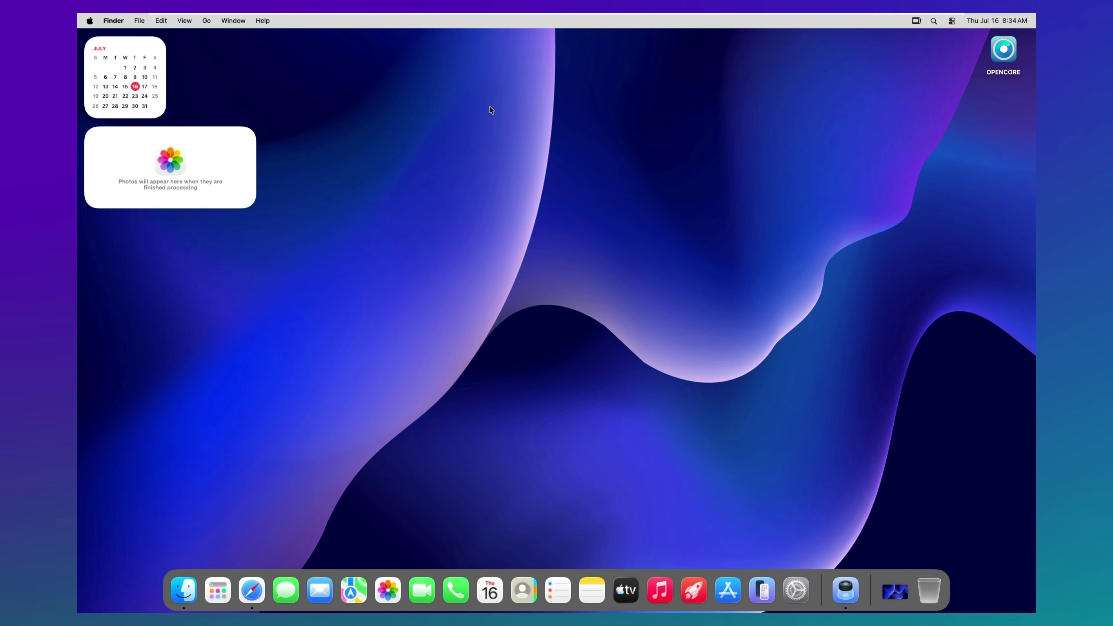
left_click(89, 21)
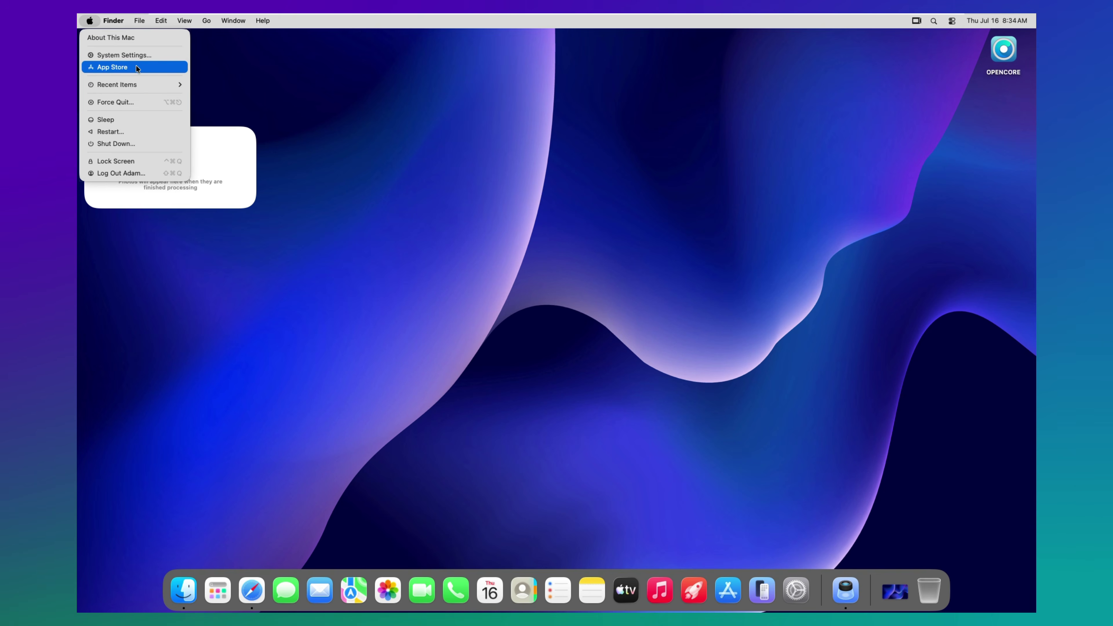
Step: View the Recents files in an enlarged Finder window and close it
left_click(182, 588)
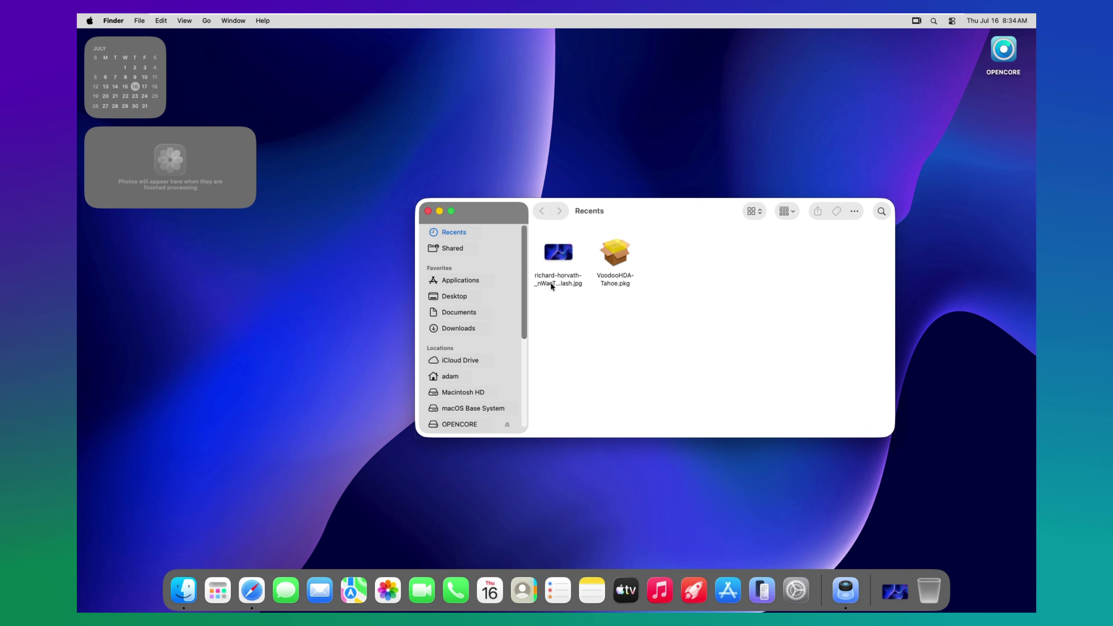
left_click_drag(626, 219, 460, 151)
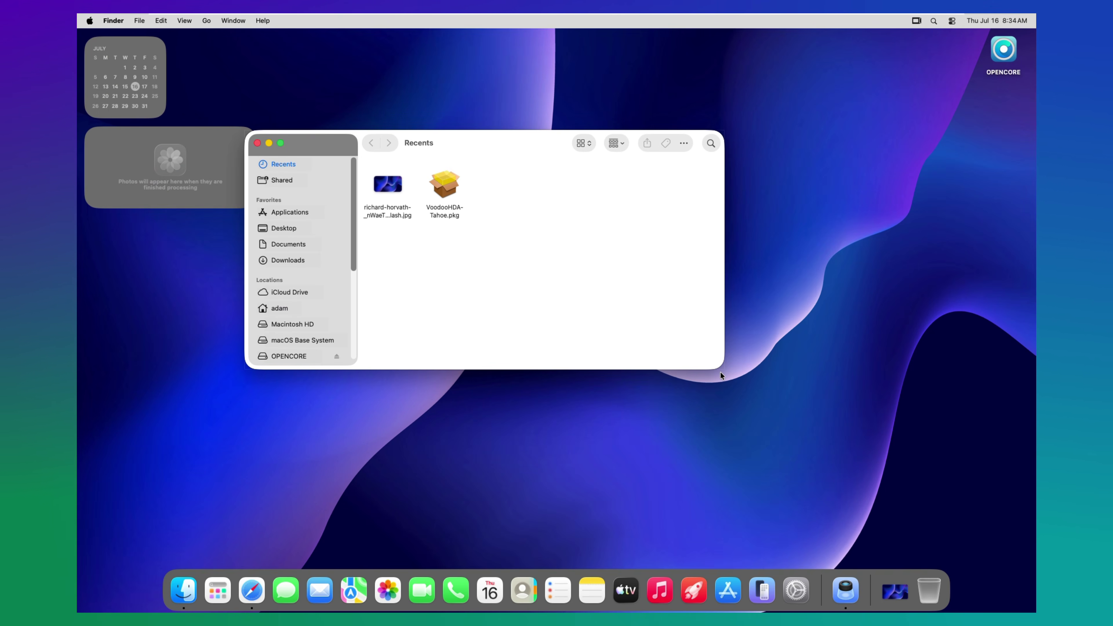
left_click_drag(720, 375, 788, 481)
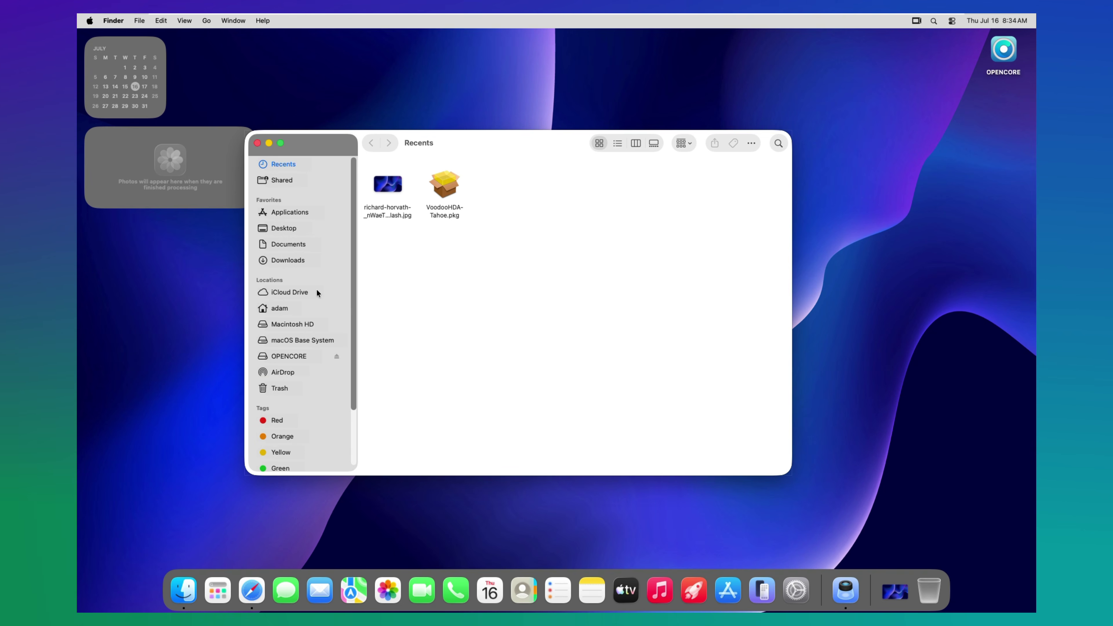
left_click(257, 144)
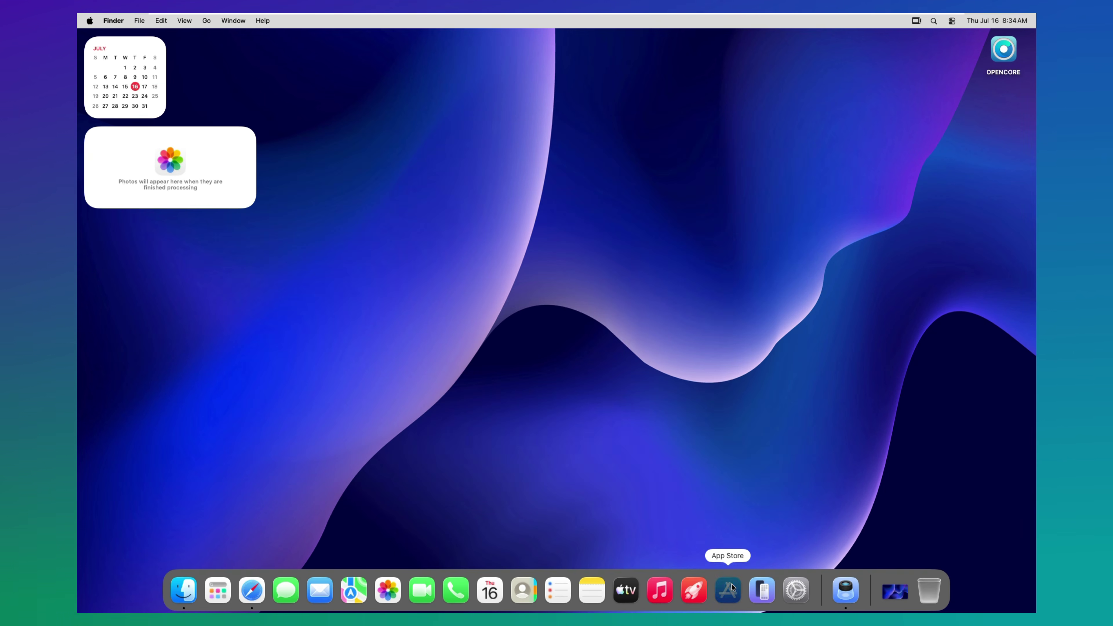
Step: View the Discover page of the App Store and the recent notifications, and close the store
left_click(728, 585)
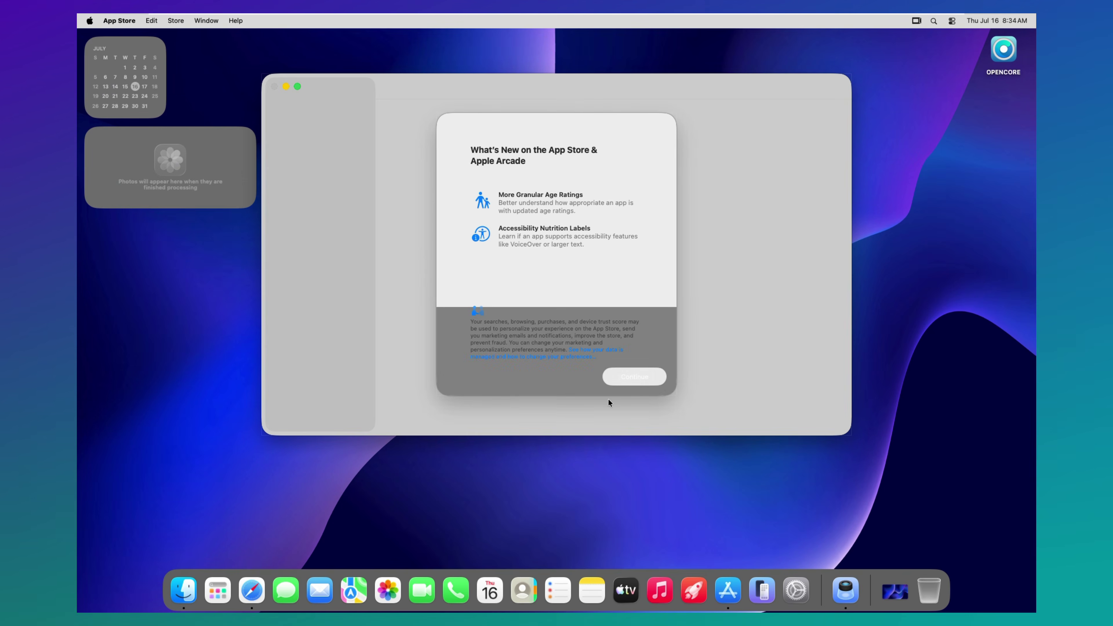
left_click(634, 369)
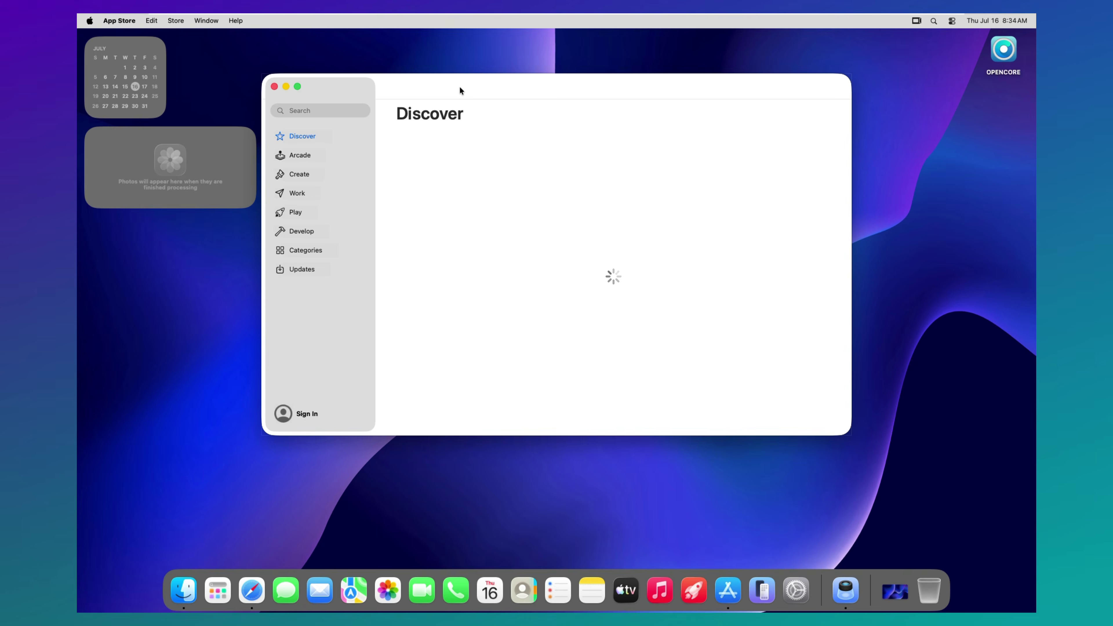
left_click_drag(459, 86, 442, 124)
left_click(982, 21)
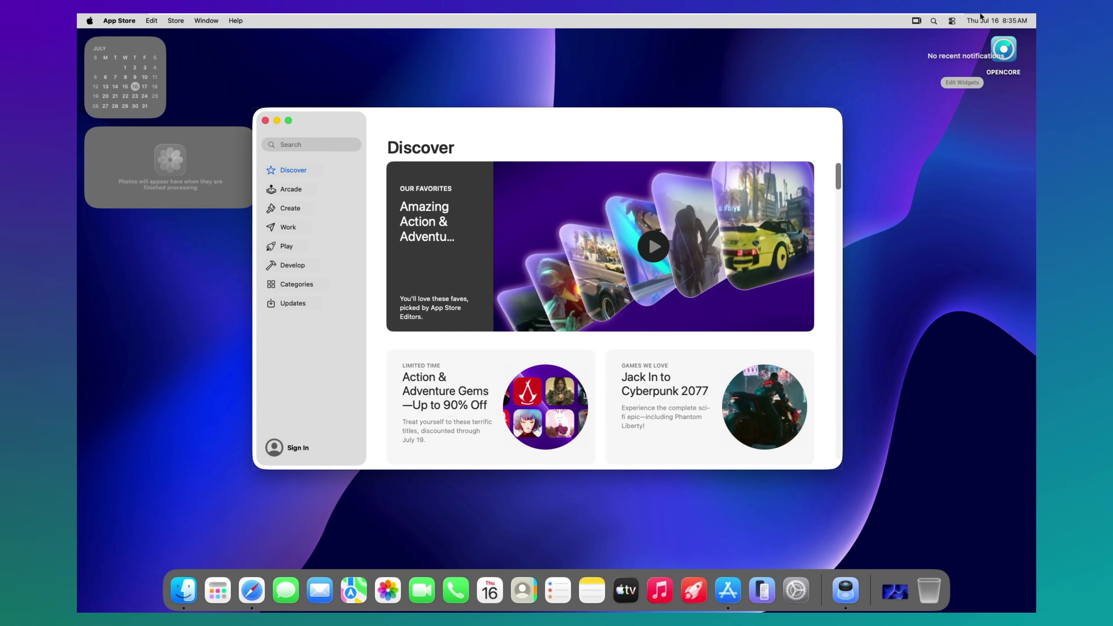
left_click(983, 21)
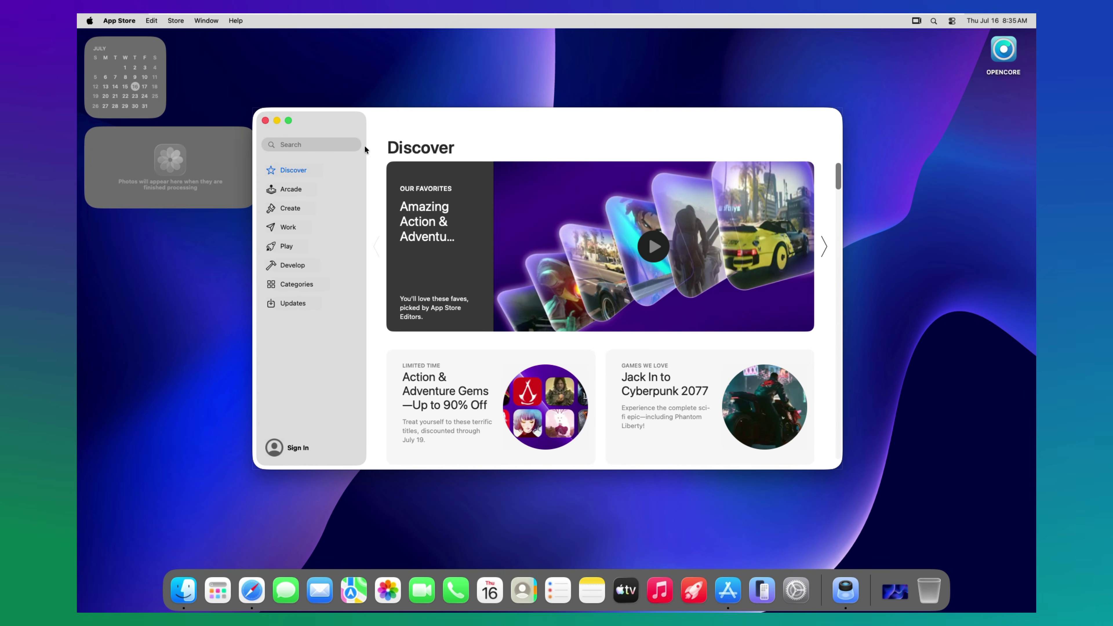
left_click(265, 121)
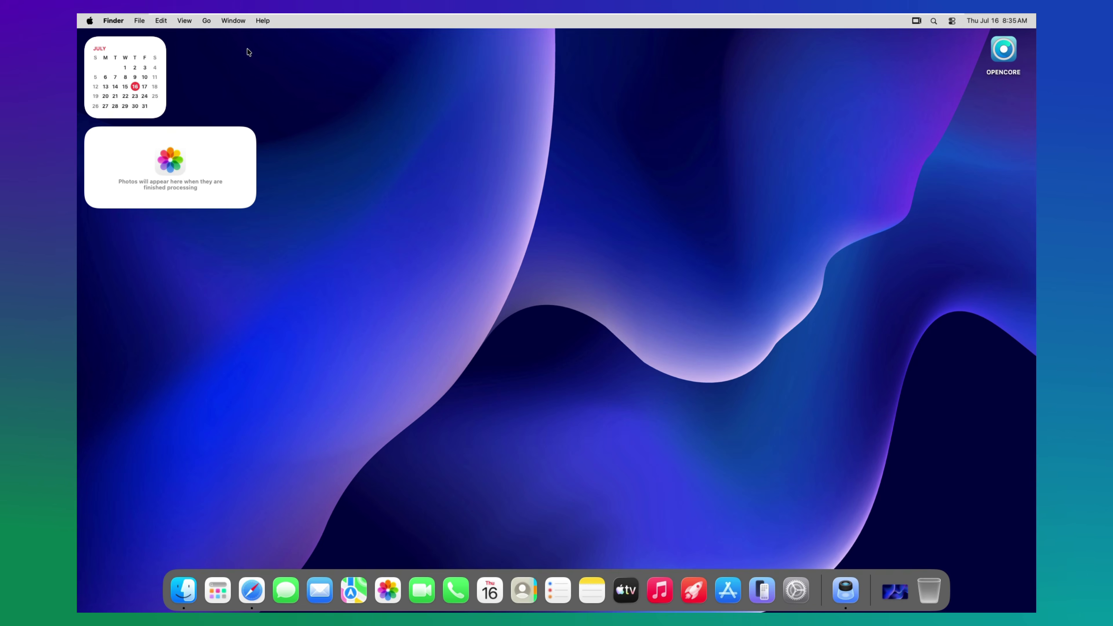
left_click(258, 20)
left_click(251, 24)
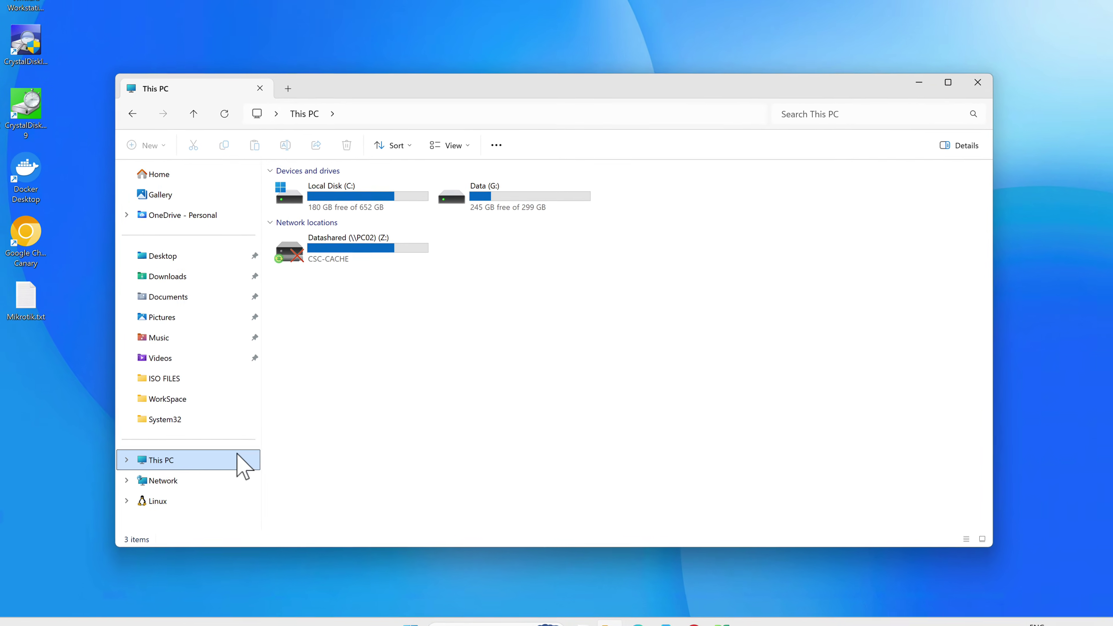
Step: Switch to Windows File Explorer and create a folder named macOS in Documents
left_click(177, 298)
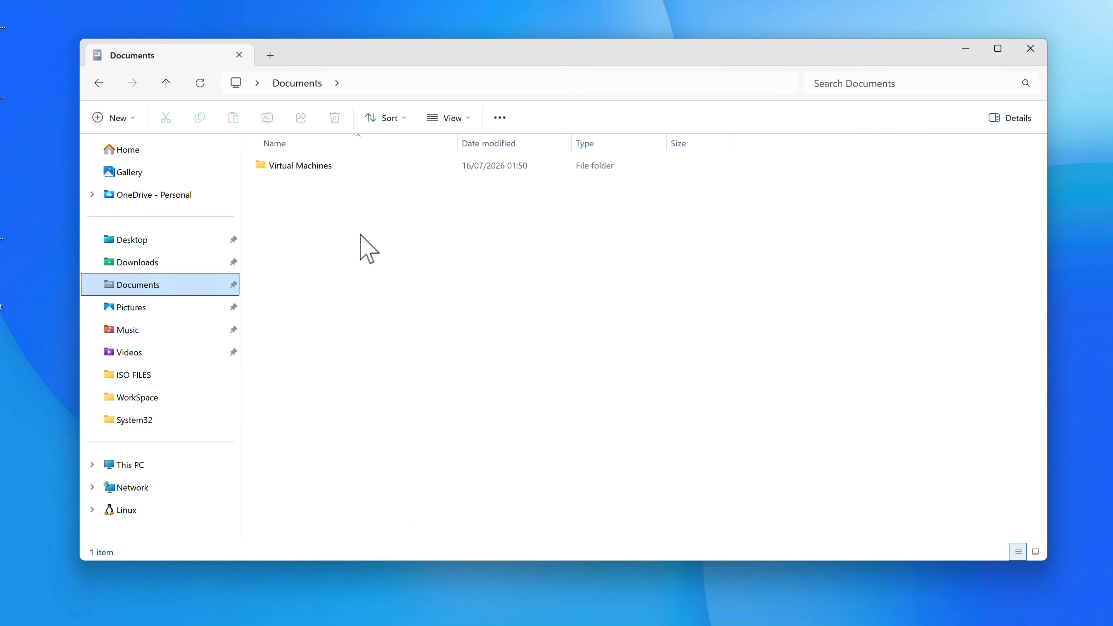
left_click(369, 221)
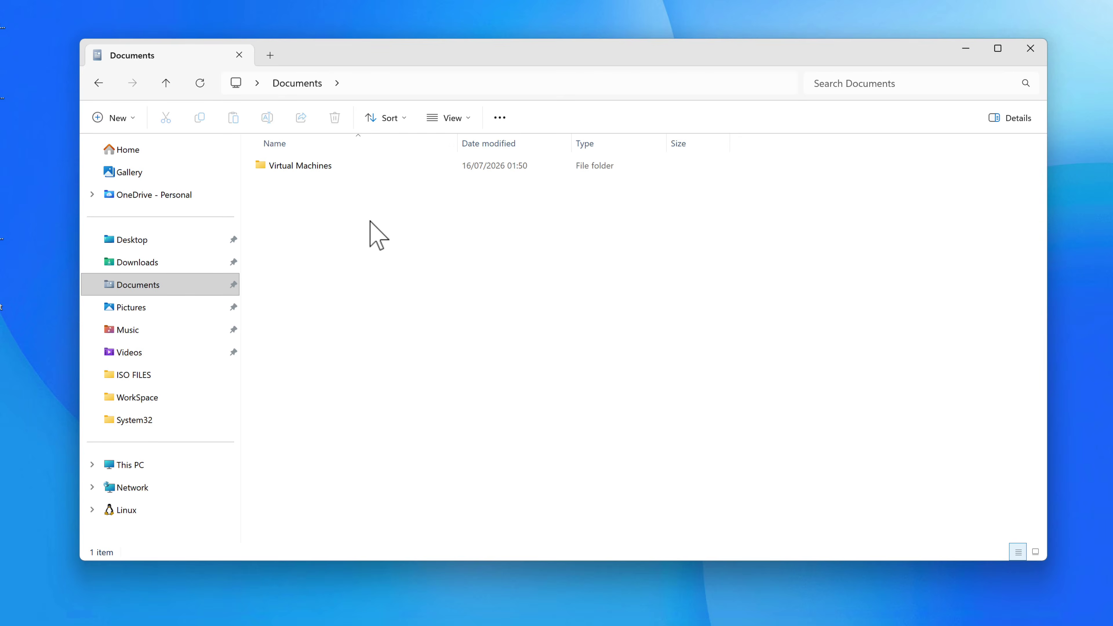
right_click(370, 221)
mouse_move(504, 319)
left_click(593, 309)
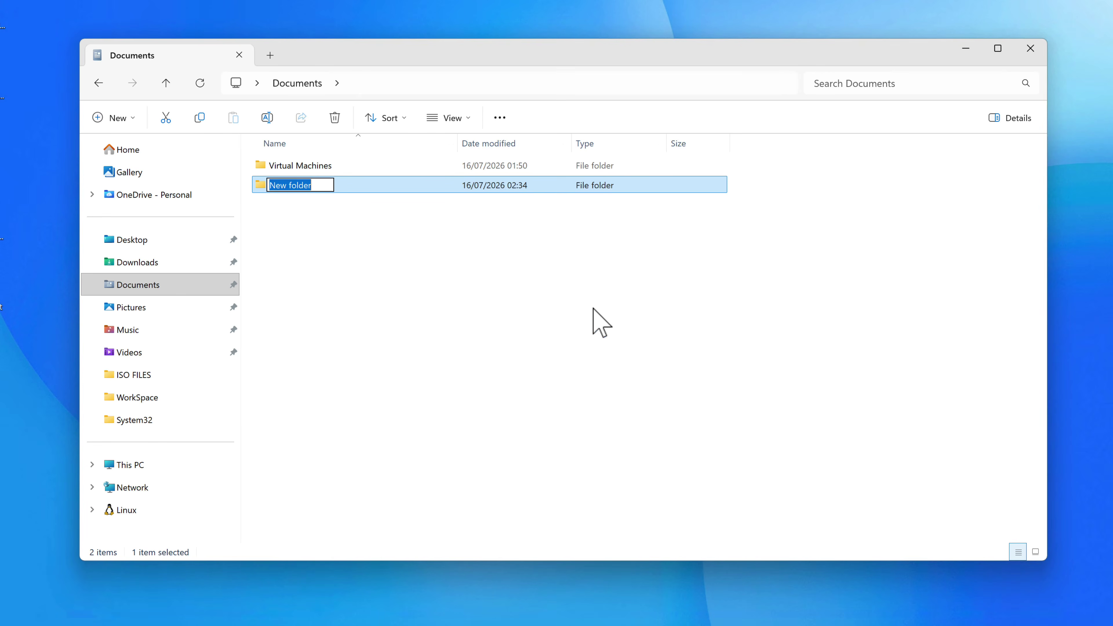
type("macOS")
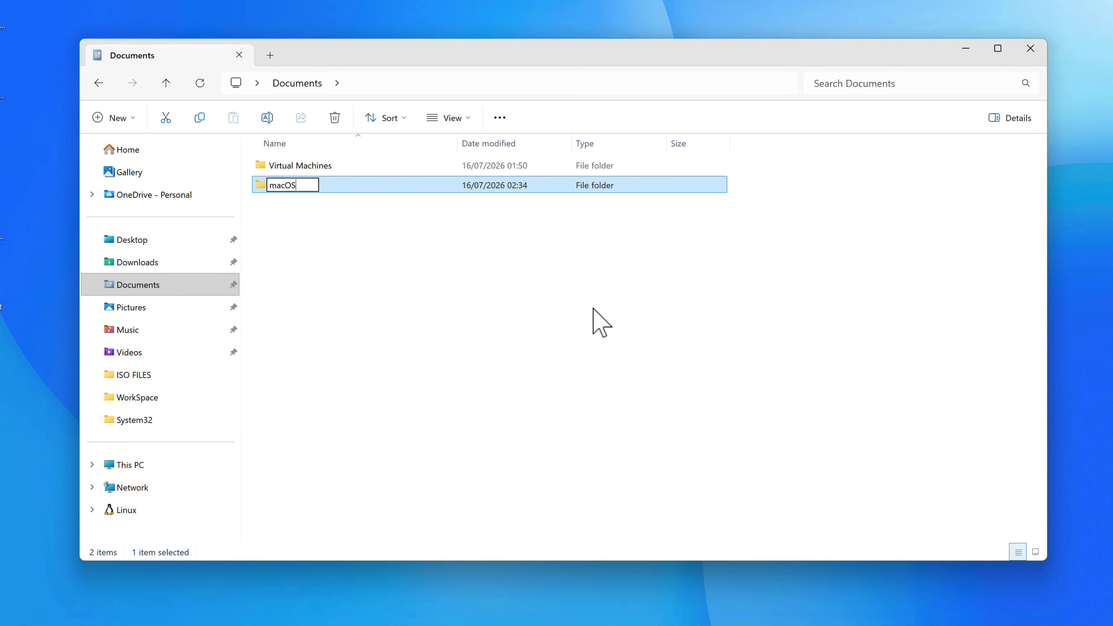
key("Return")
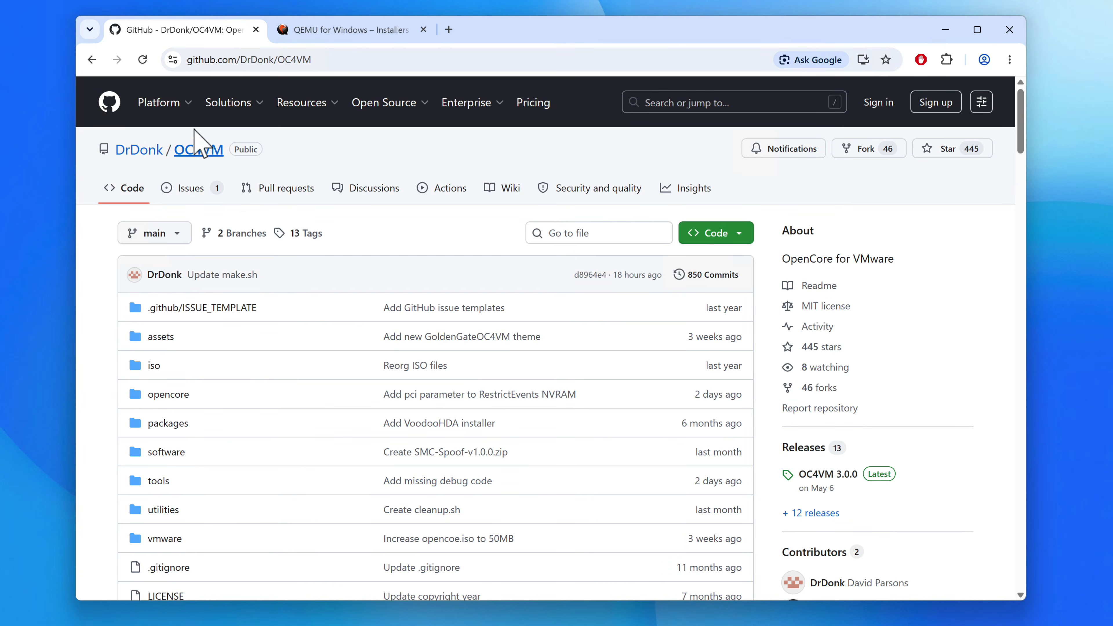
Step: Switch to Chrome and download oc4vm-3.0.0.zip from the OC4VM 3.0.0 release on GitHub
left_click(333, 59)
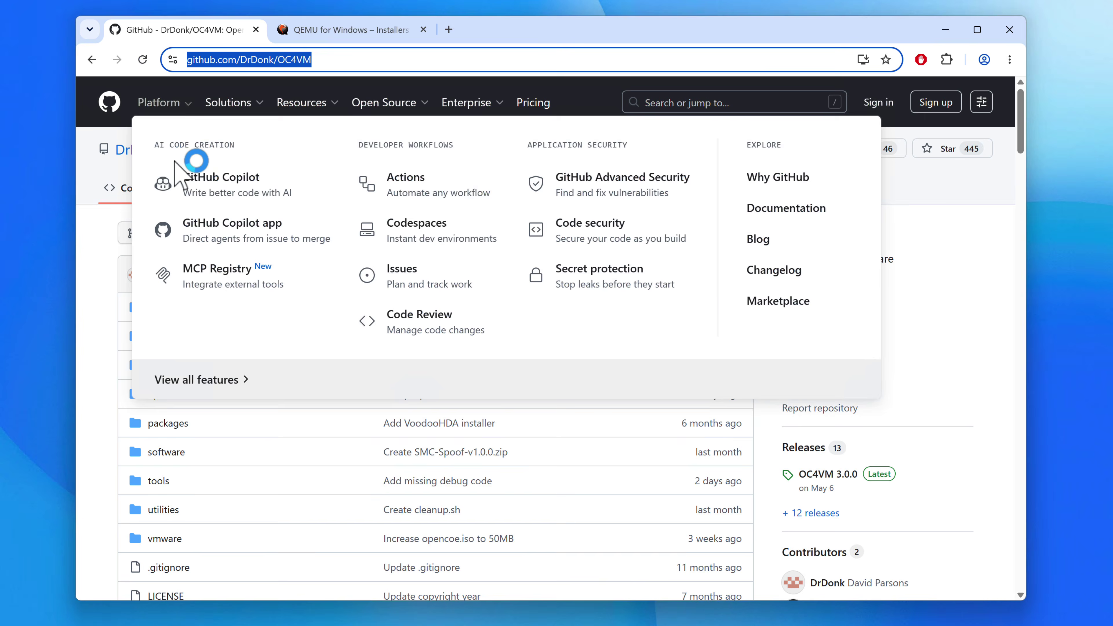
left_click(89, 246)
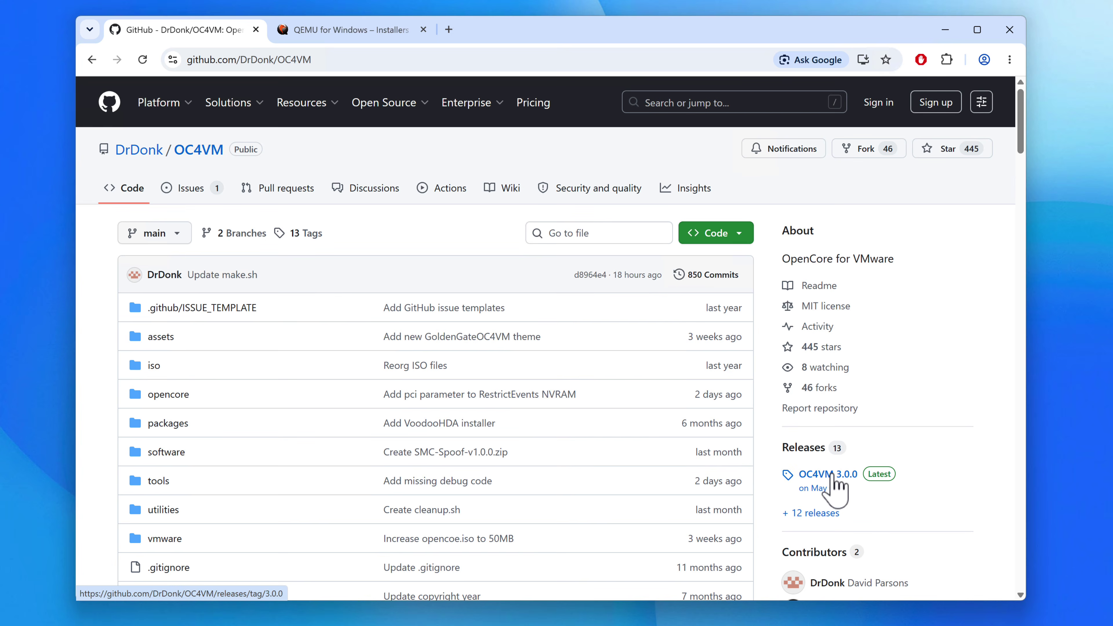
left_click(829, 474)
scroll(740, 487, "down", 6)
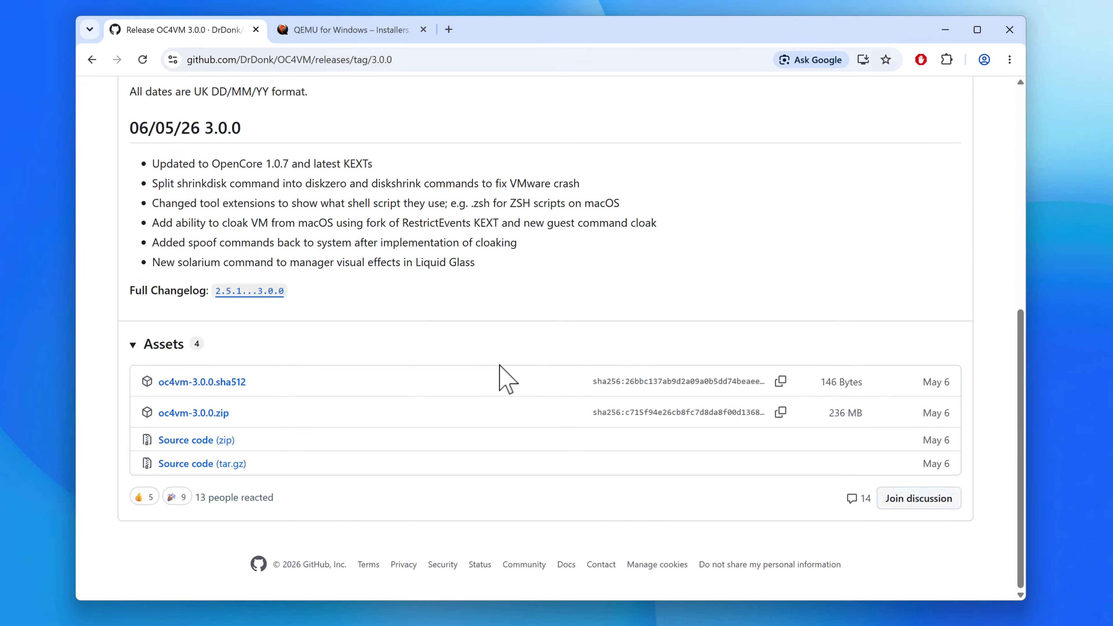
scroll(502, 378, "up", 2)
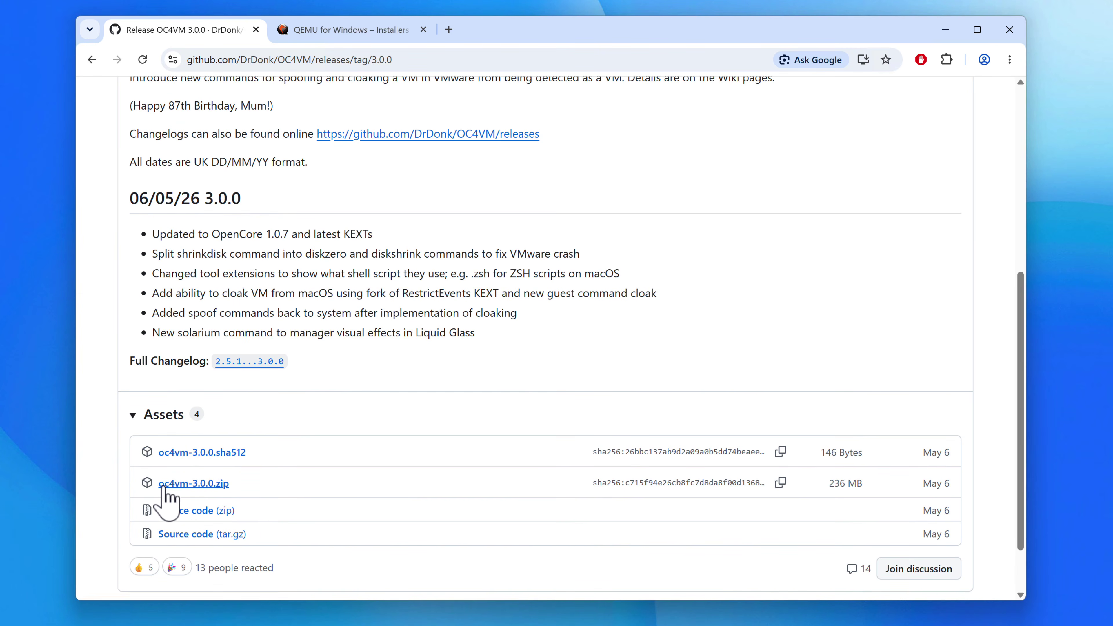
left_click(193, 485)
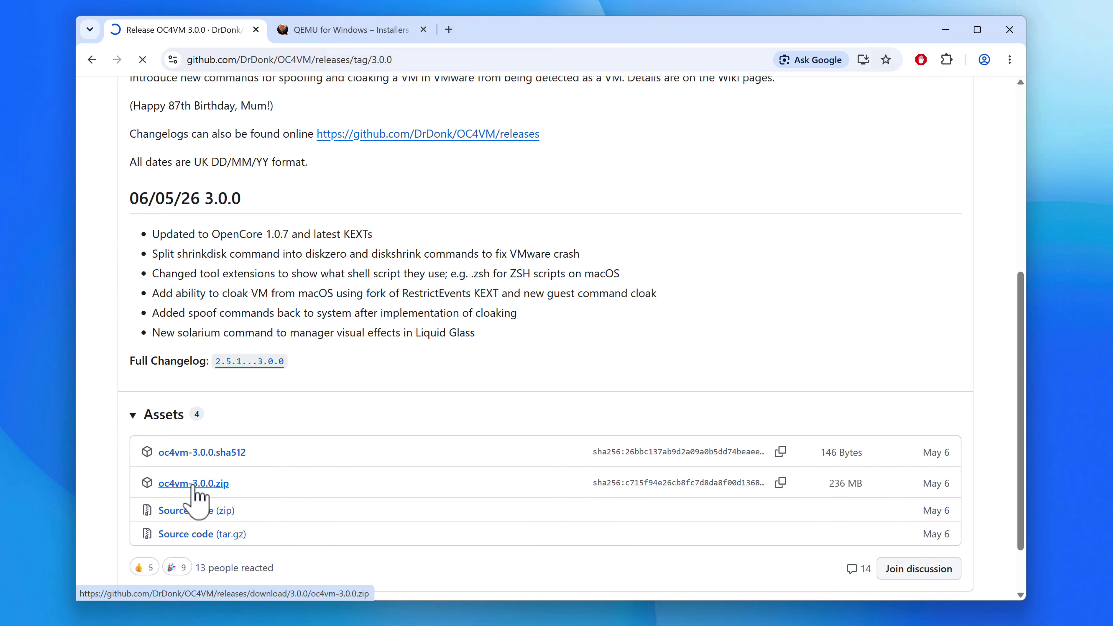
Step: Download the 64-bit Windows installer qemu-w64-setup-20260501.exe from the QEMU binaries page
left_click(343, 29)
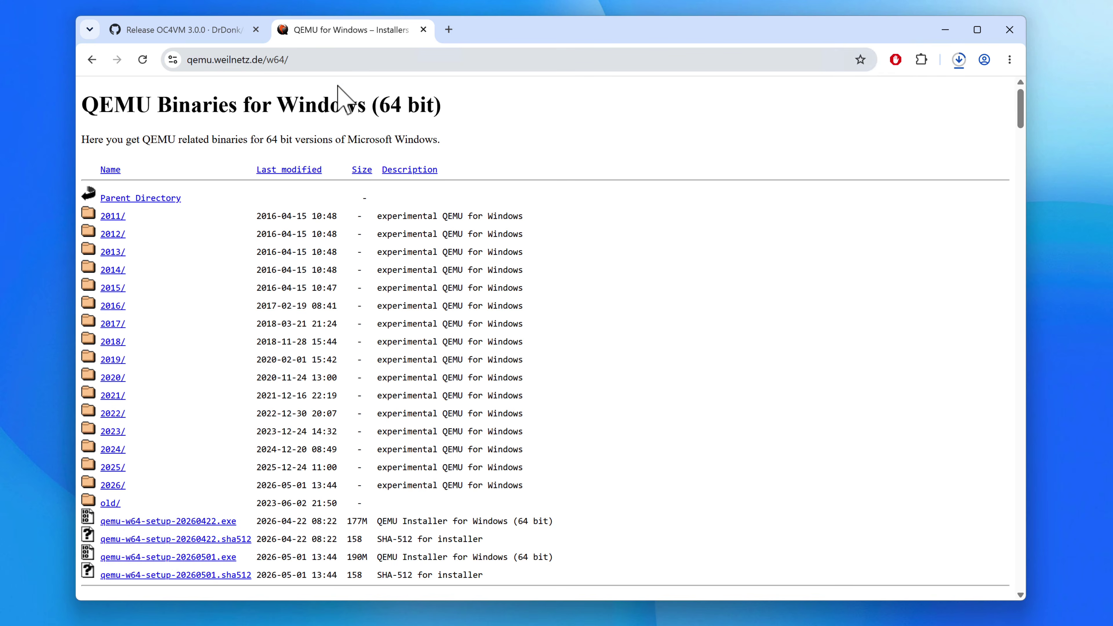
scroll(422, 381, "down", 3)
scroll(422, 380, "up", 3)
scroll(422, 381, "down", 1)
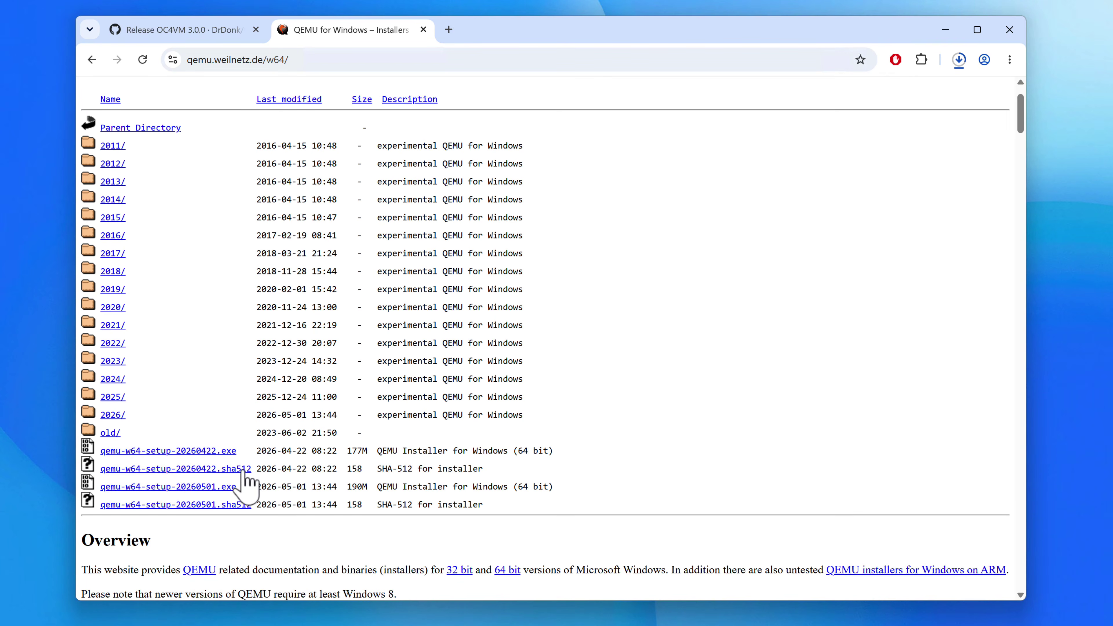
left_click_drag(262, 486, 333, 487)
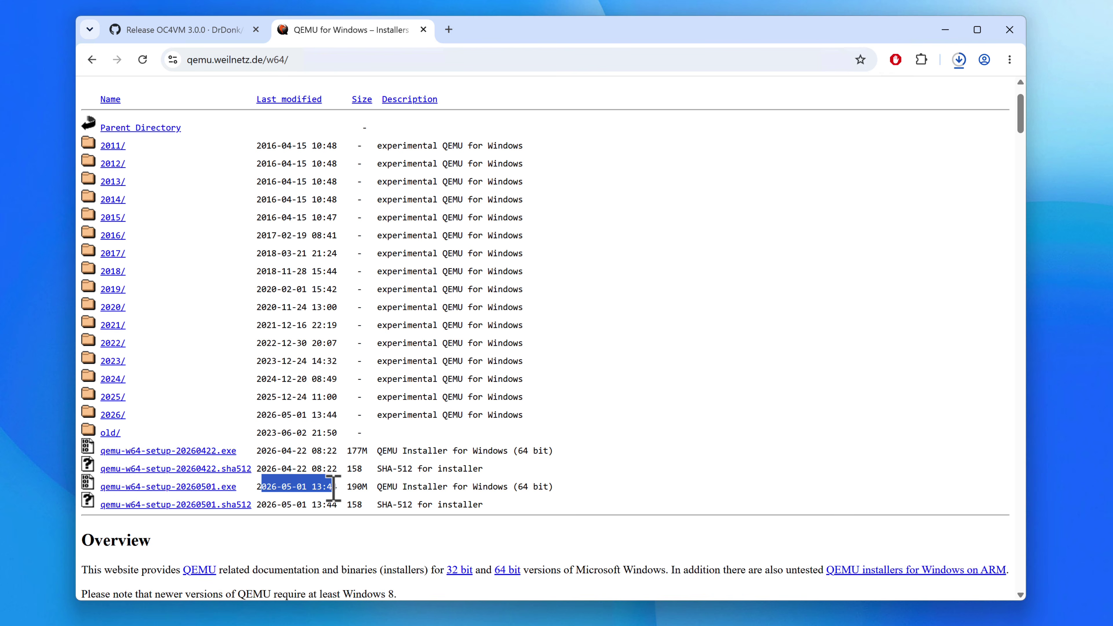
left_click(181, 487)
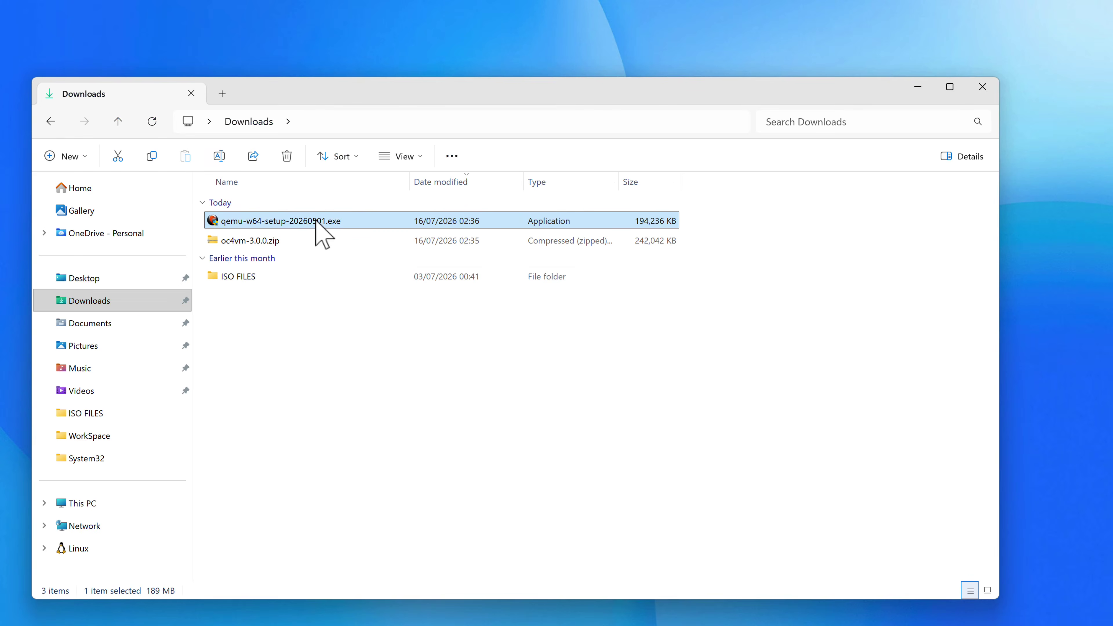
Step: Install QEMU from the downloaded qemu-w64-setup-20260501.exe with English as the setup language and the default options
double_click(329, 219)
left_click(457, 444)
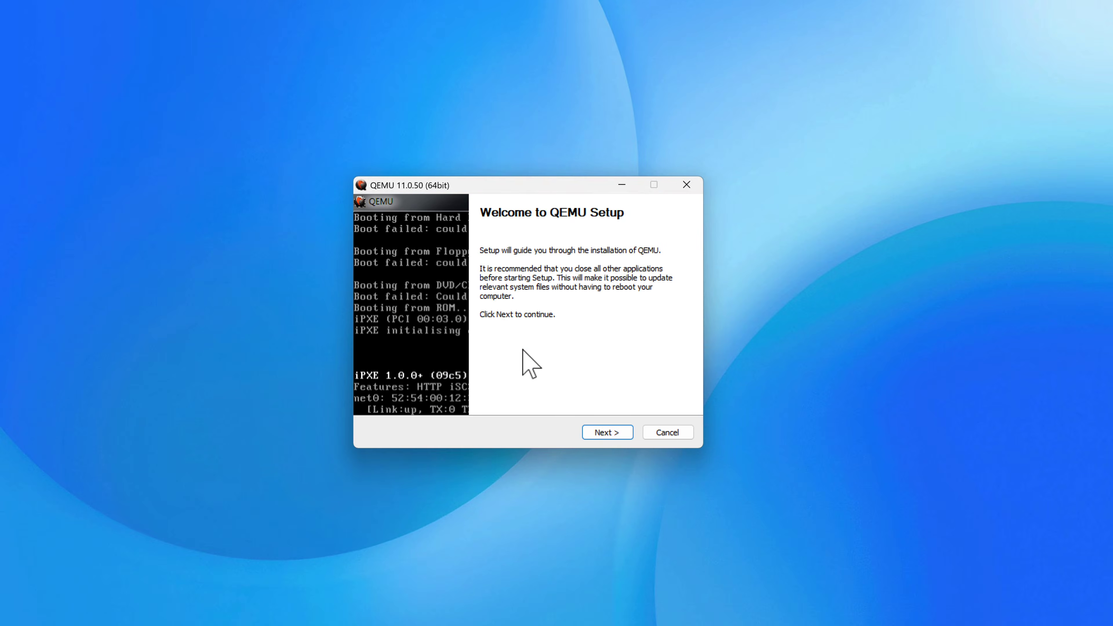
left_click(604, 432)
left_click(609, 432)
left_click(608, 433)
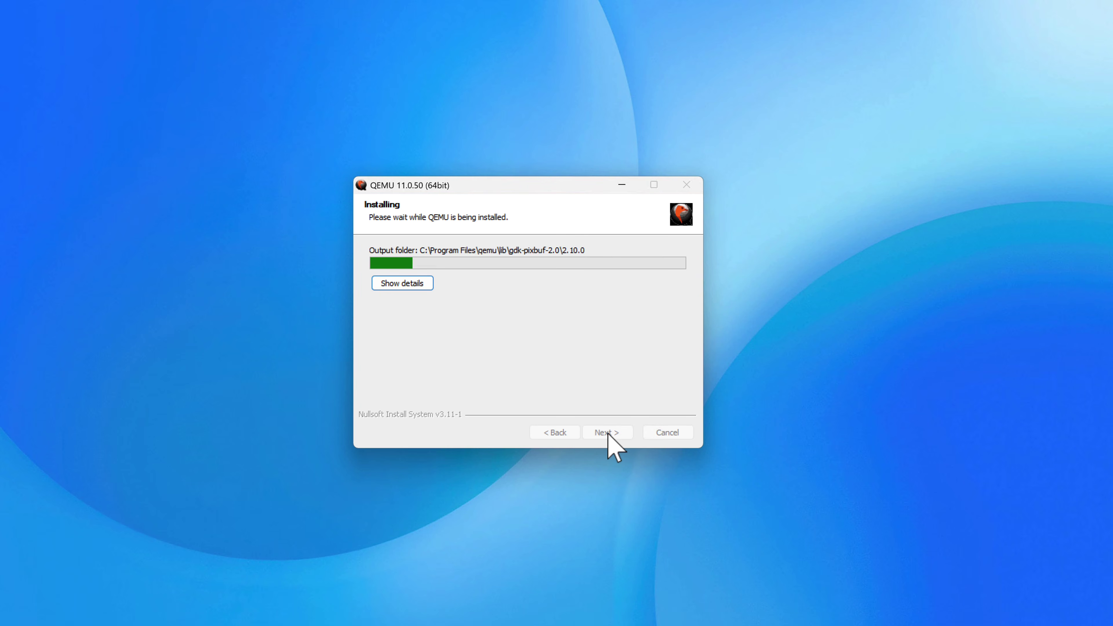
left_click(414, 285)
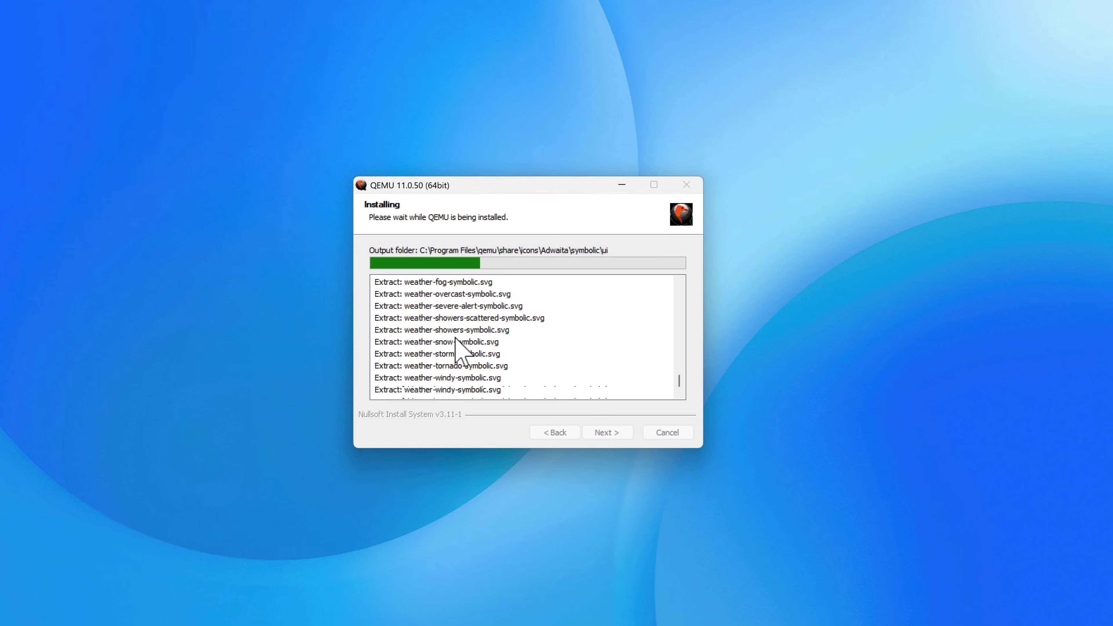
left_click(606, 431)
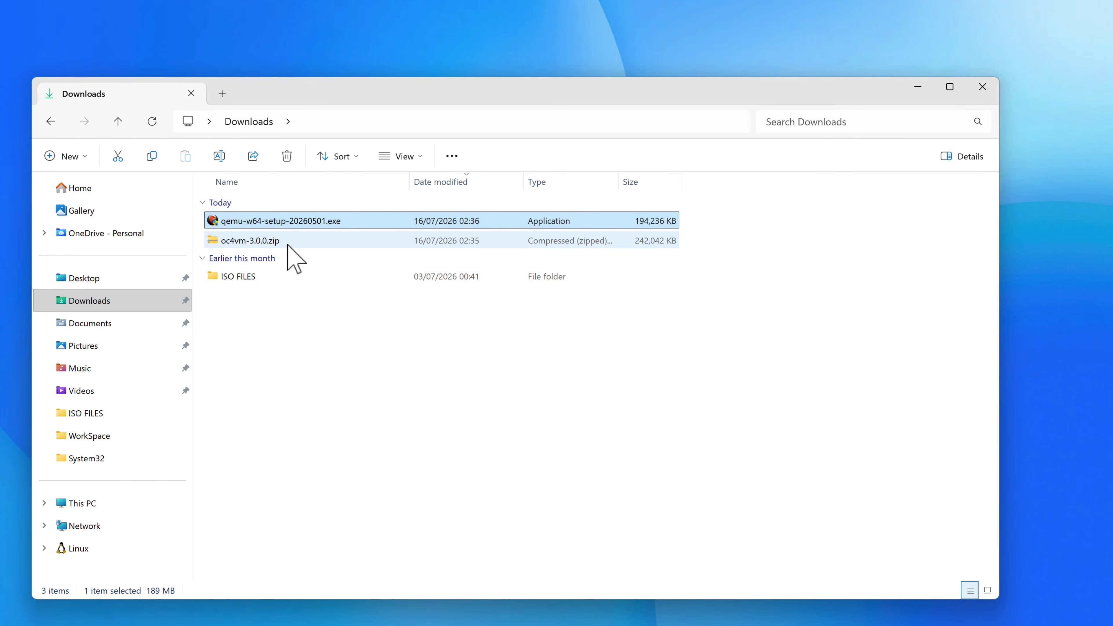
Step: Extract oc4vm-3.0.0.zip from Downloads into the macOS folder in Documents
left_click(288, 242)
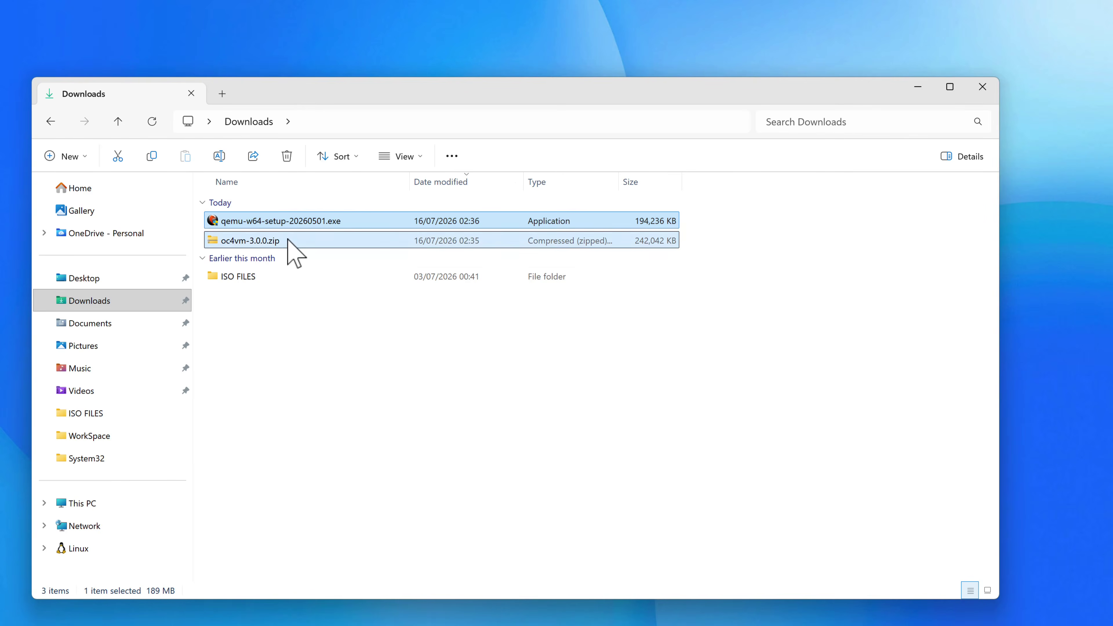
right_click(283, 247)
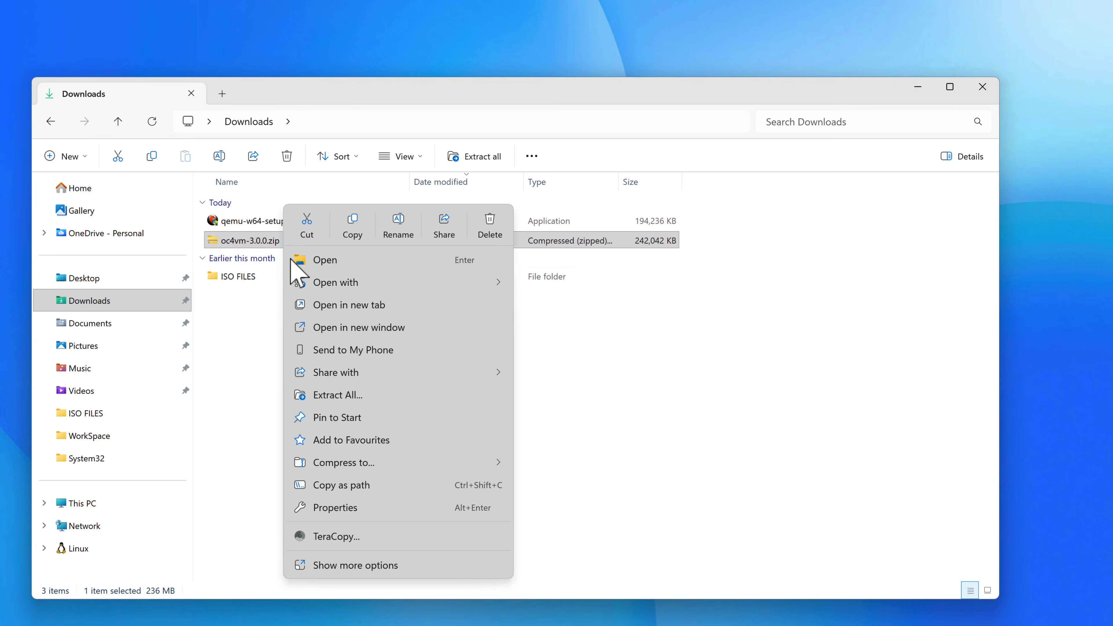
left_click(353, 394)
left_click(680, 255)
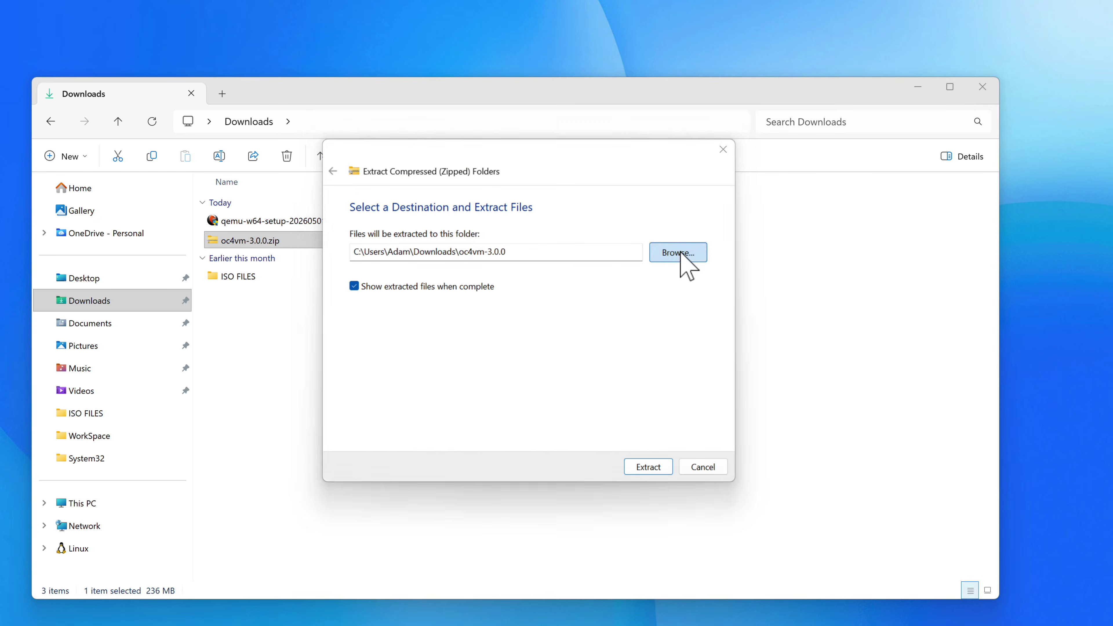
left_click(394, 367)
left_click(504, 272)
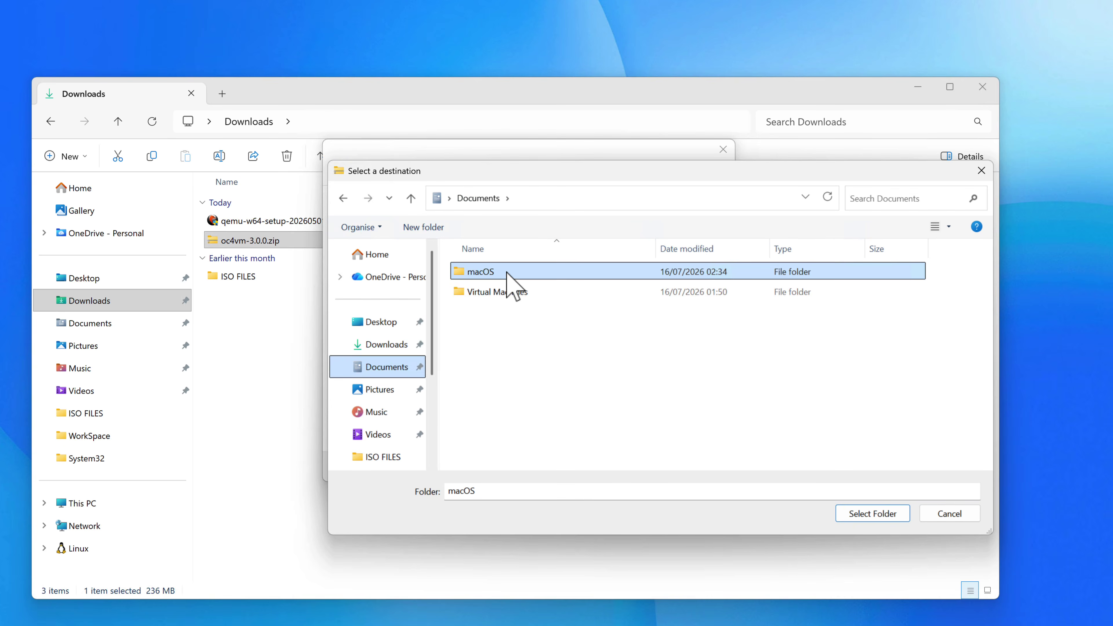
left_click(871, 514)
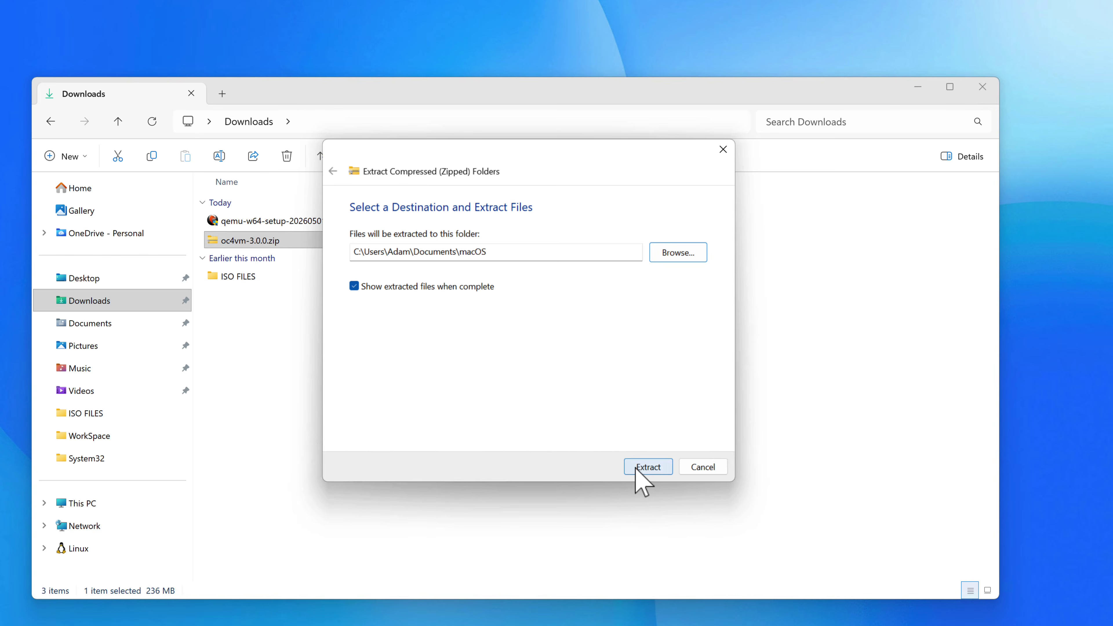
left_click(647, 466)
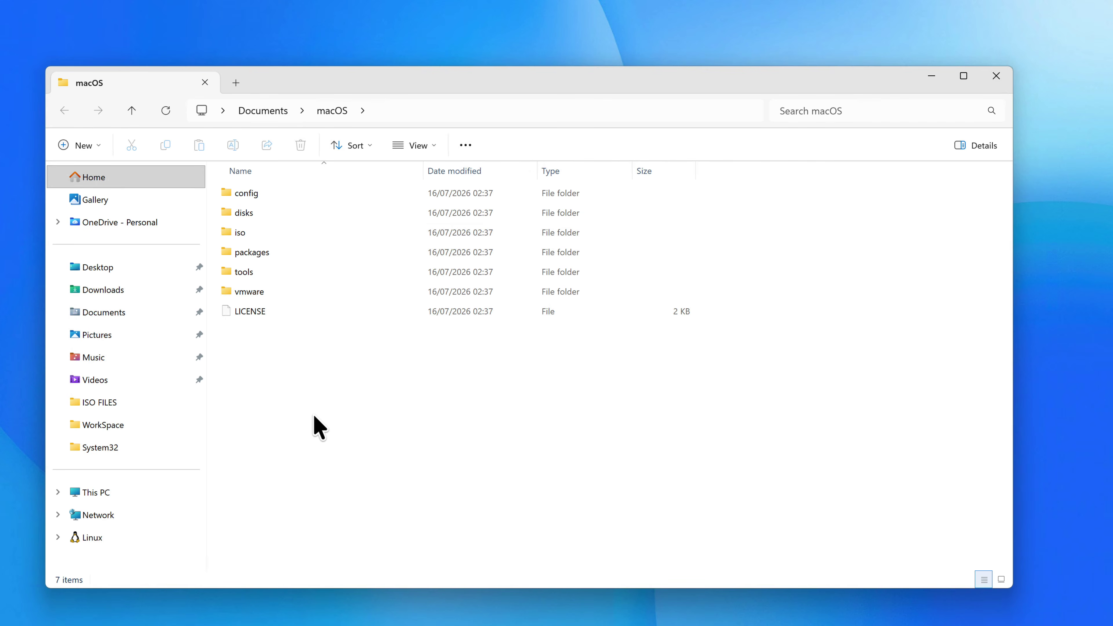
Step: Run recoveryOS.exe from the tools\windows folder, download the Tahoe recovery image and choose conversion to VMware VMDK
double_click(268, 272)
double_click(275, 253)
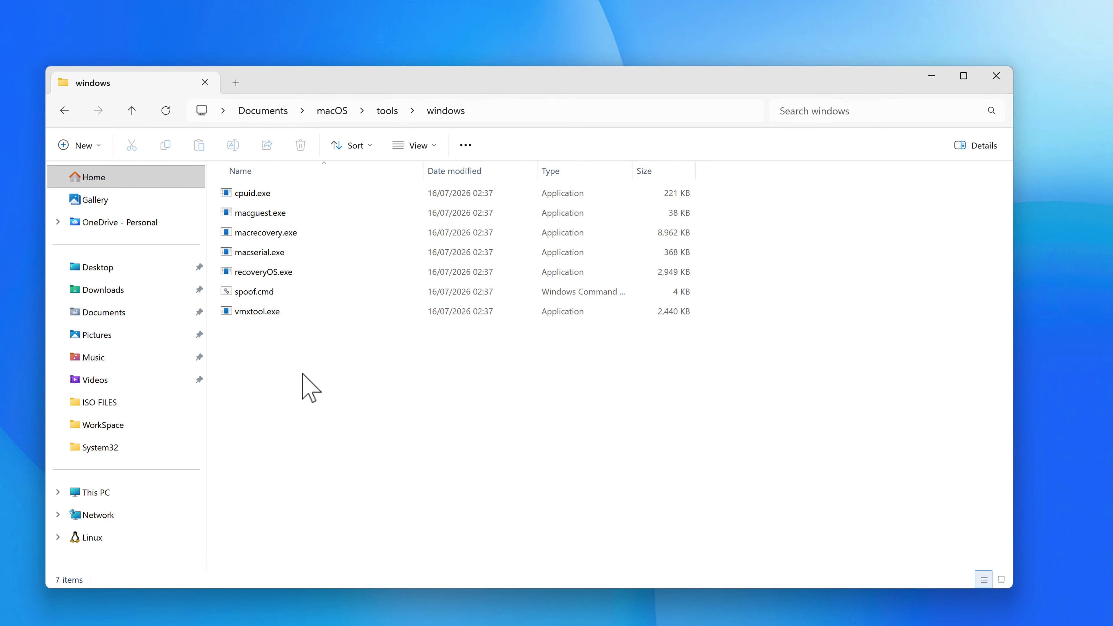
left_click(293, 272)
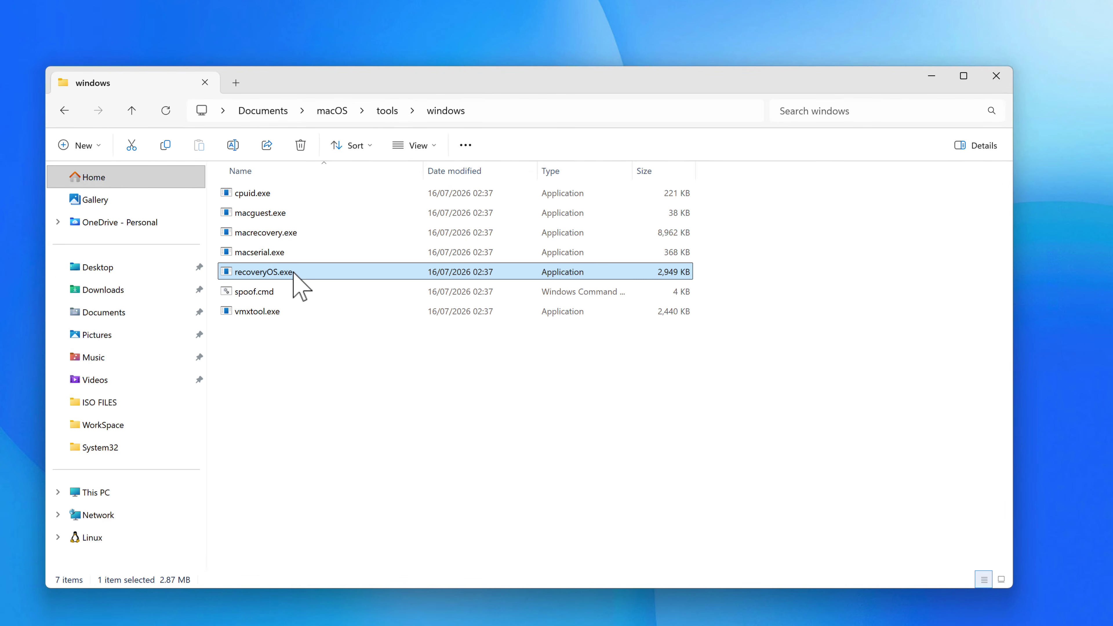
double_click(304, 272)
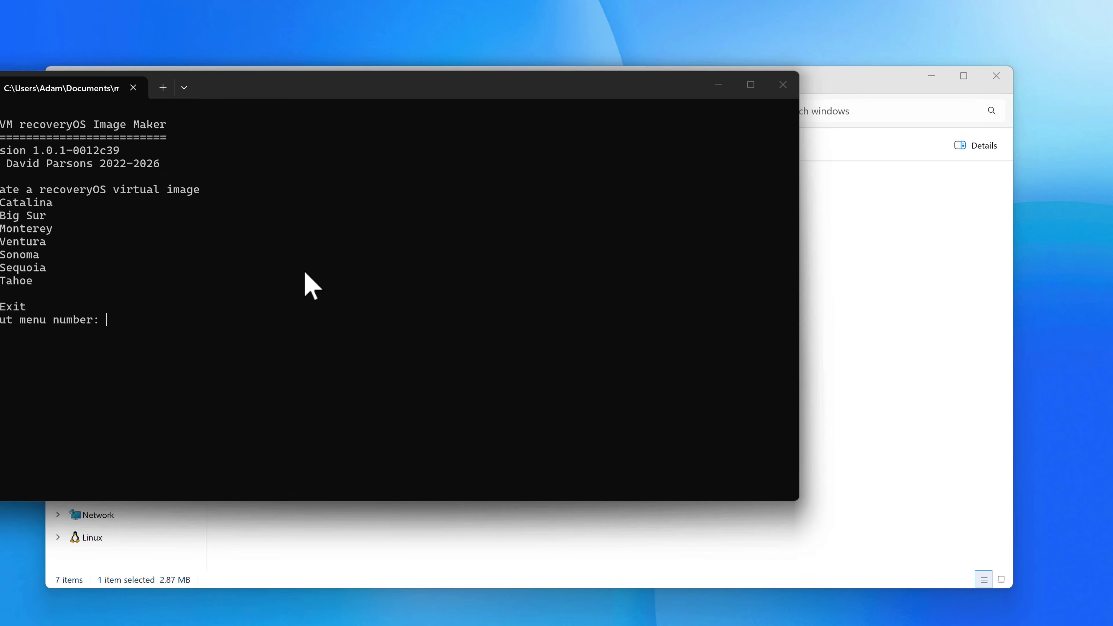
left_click_drag(238, 86, 343, 86)
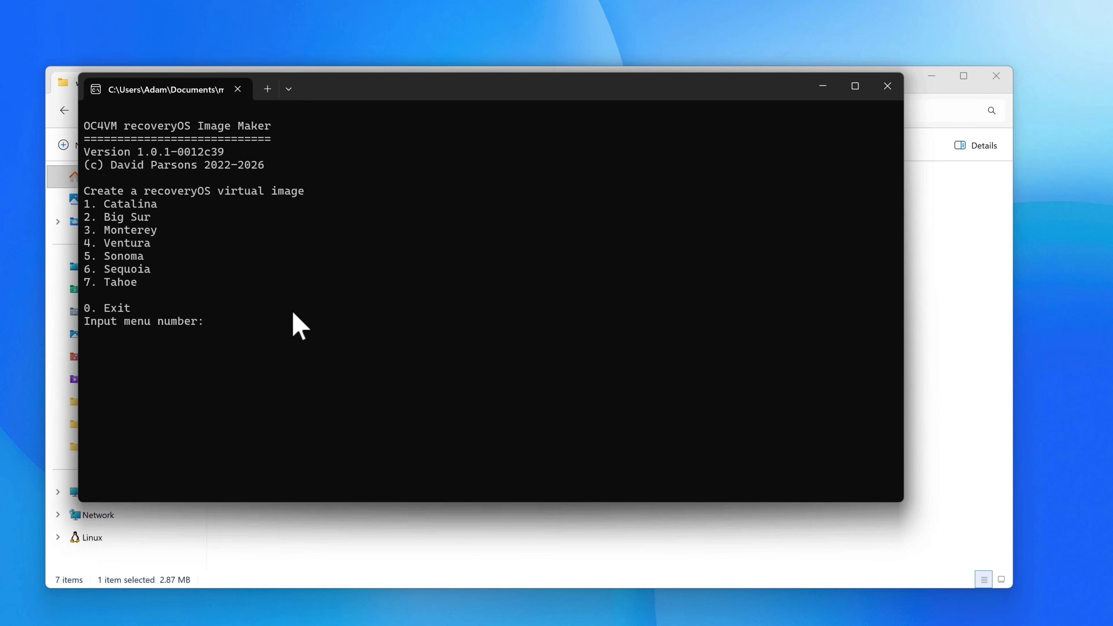
type("7")
key("Return")
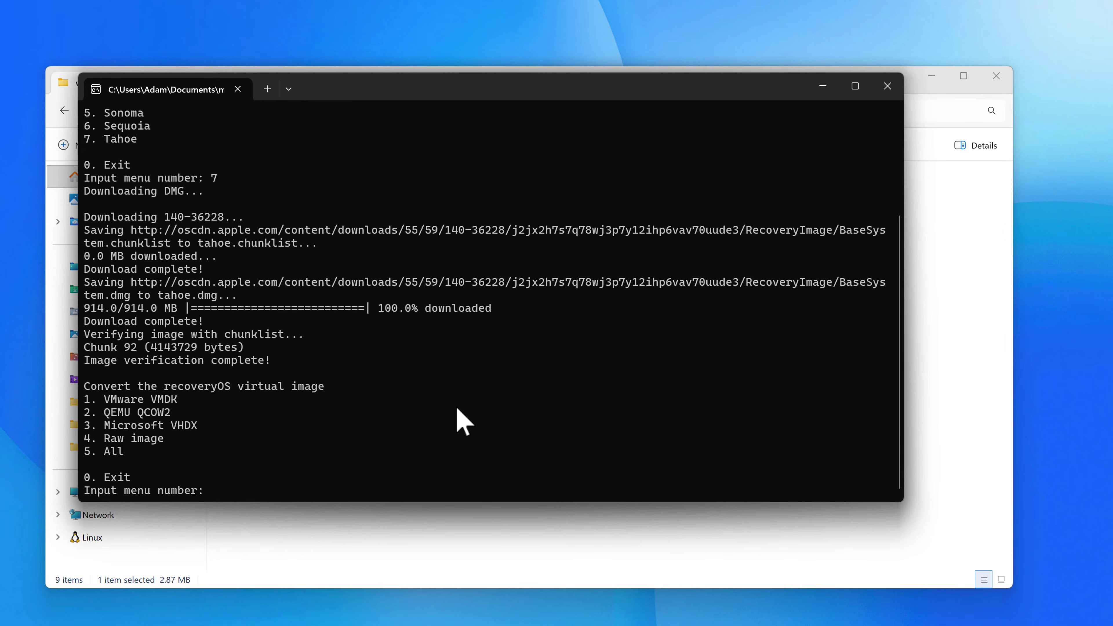
type("1")
key("Return")
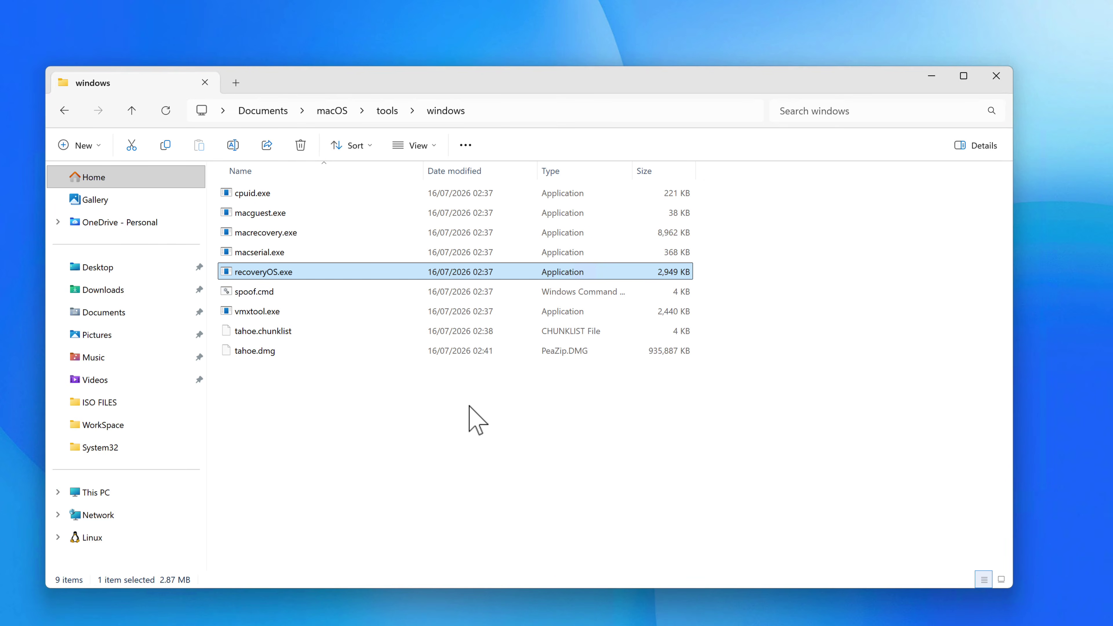
Step: In a Command Prompt at tools\windows, run C:\"Program Files"\qemu\qemu-img.exe convert -O vmdk -o compat6 tahoe.dmg tahoe-install.vmdk and minimize the window
left_click(318, 351)
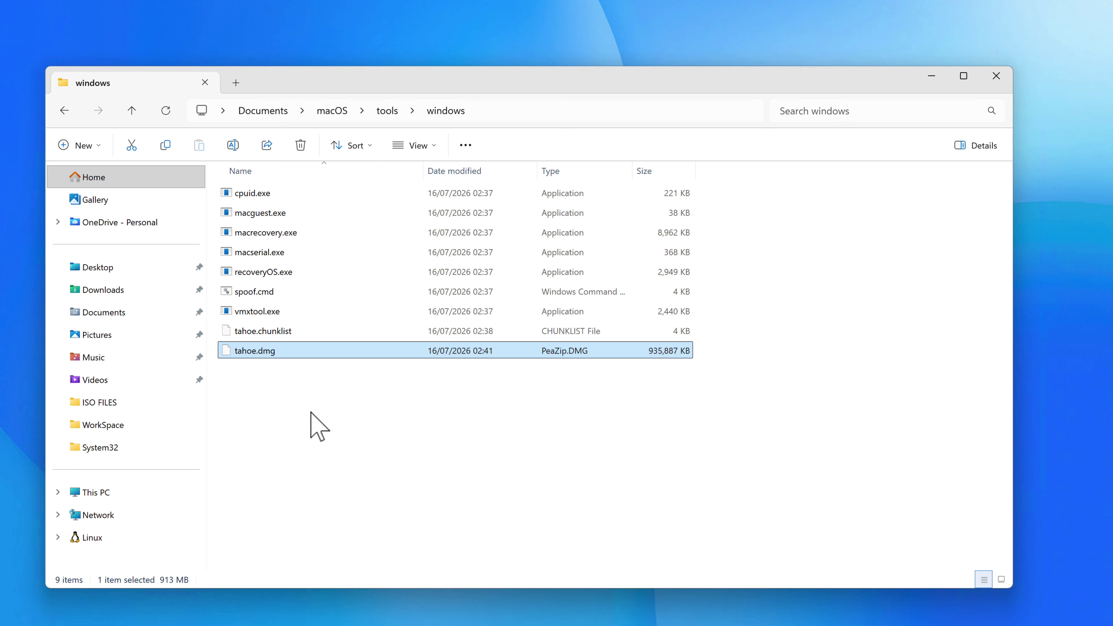
left_click(324, 377)
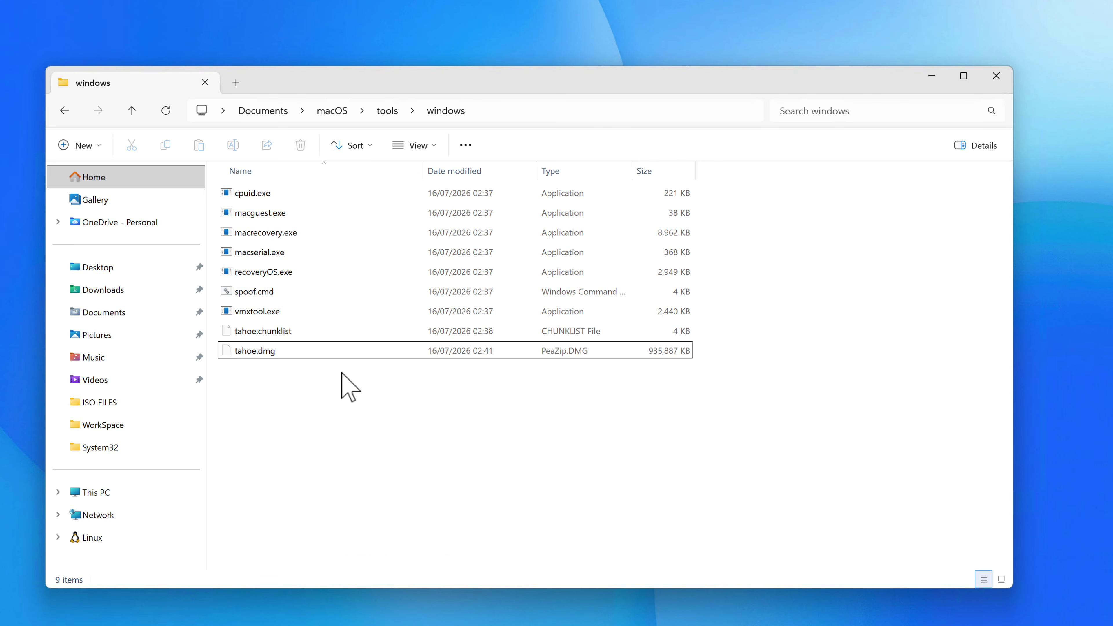
left_click(339, 355)
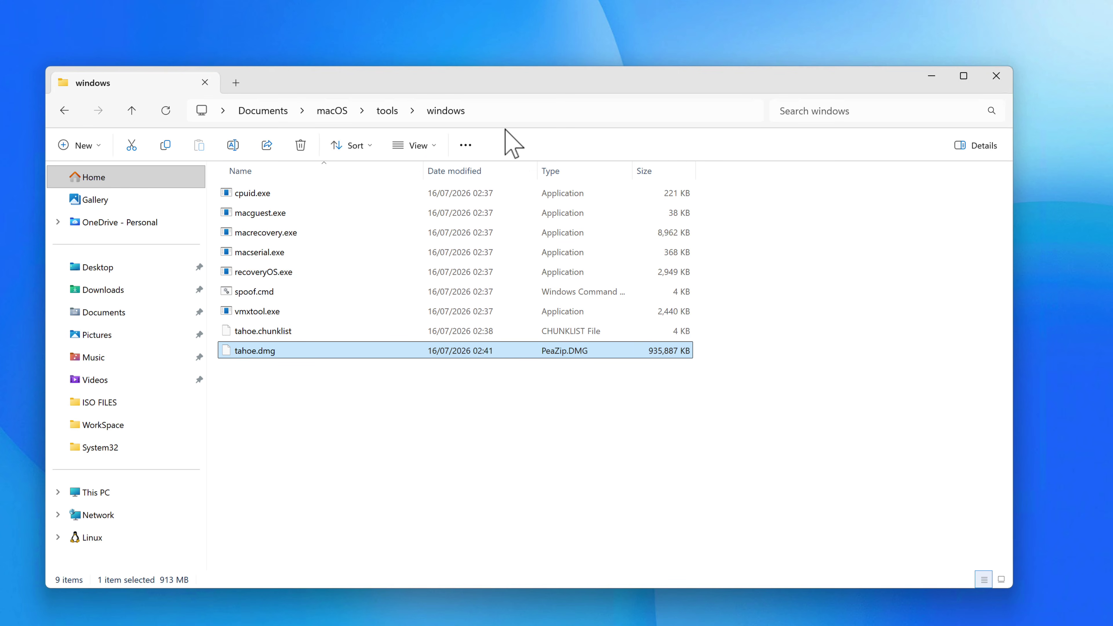
left_click(530, 111)
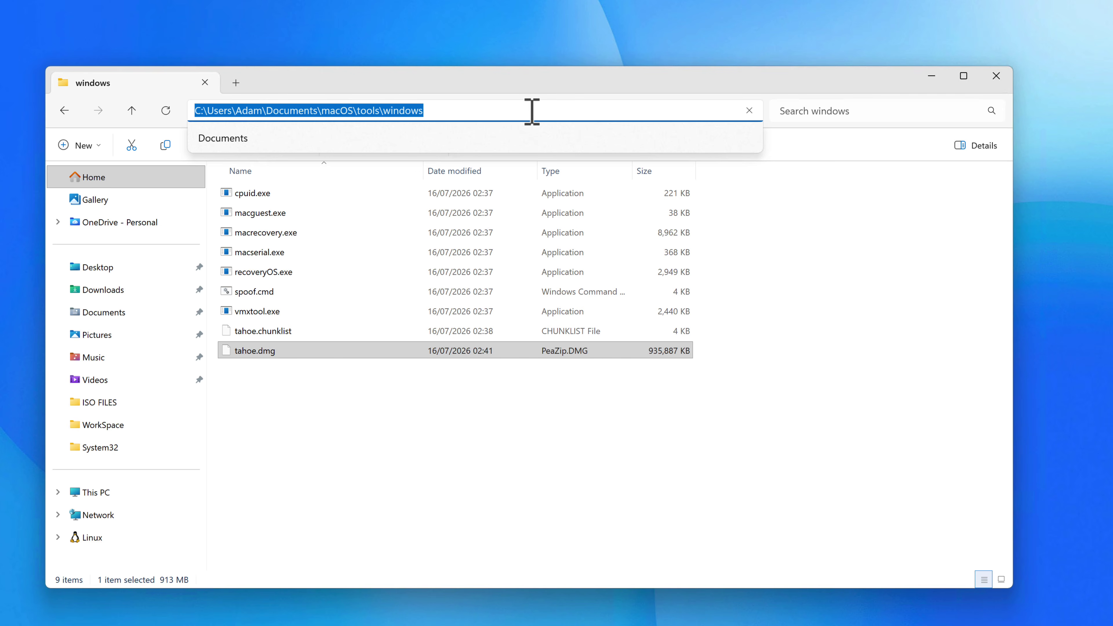
type("cmd")
key("Return")
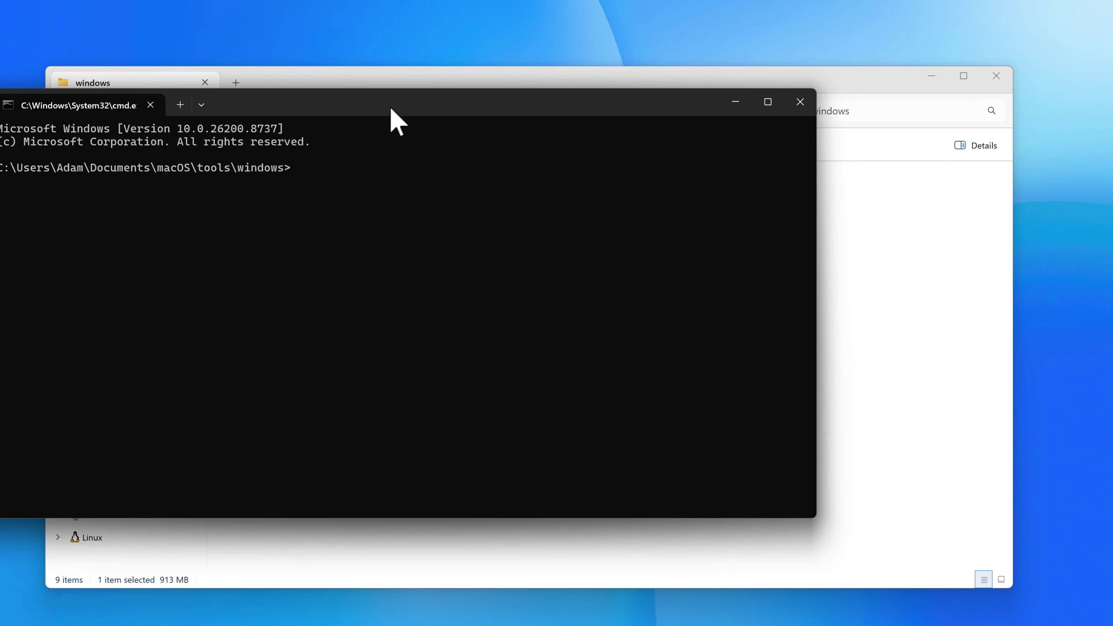
left_click_drag(389, 106, 430, 108)
type("C:\\\"Program Files\"\\qemu\\qemu-img.exe convert -O vmdk -o compat6 tahoe.dmg tahoe-install.vmdk")
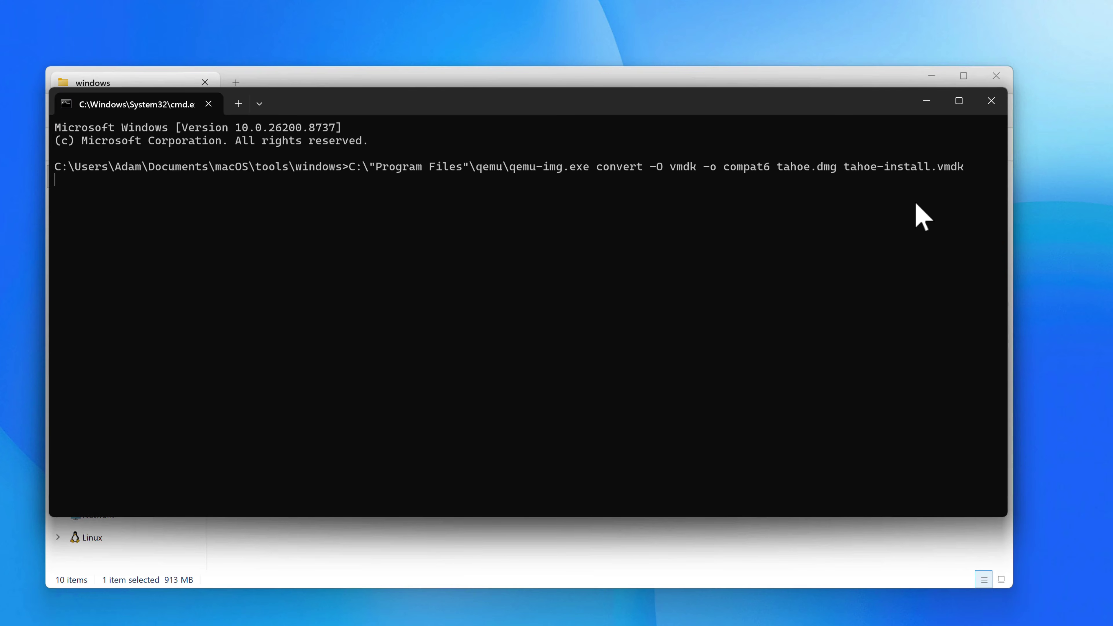
key("Return")
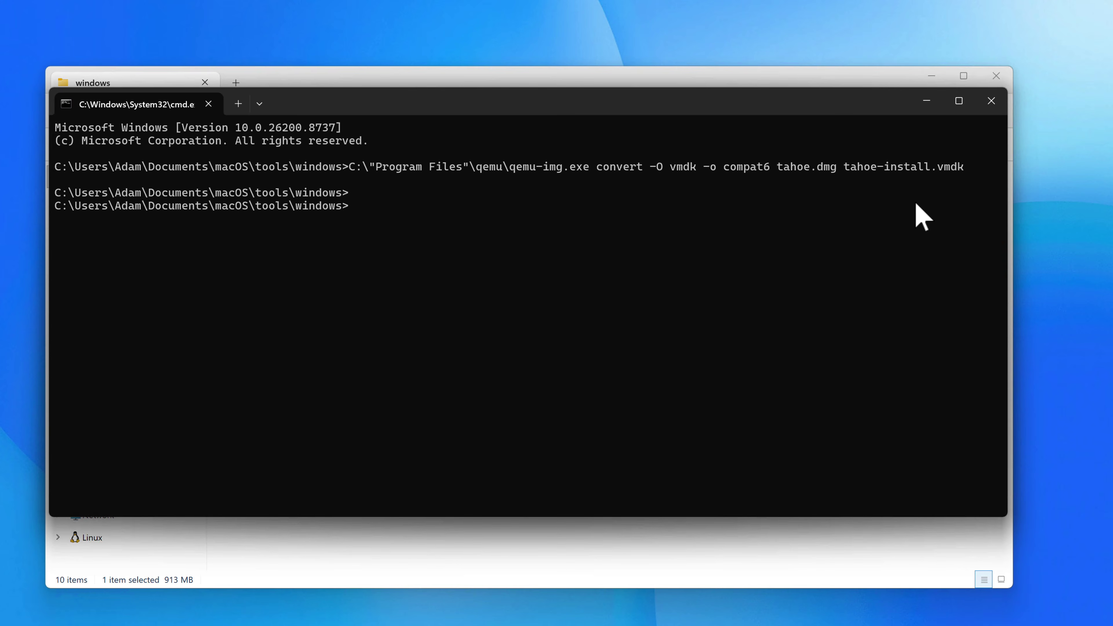
left_click(926, 101)
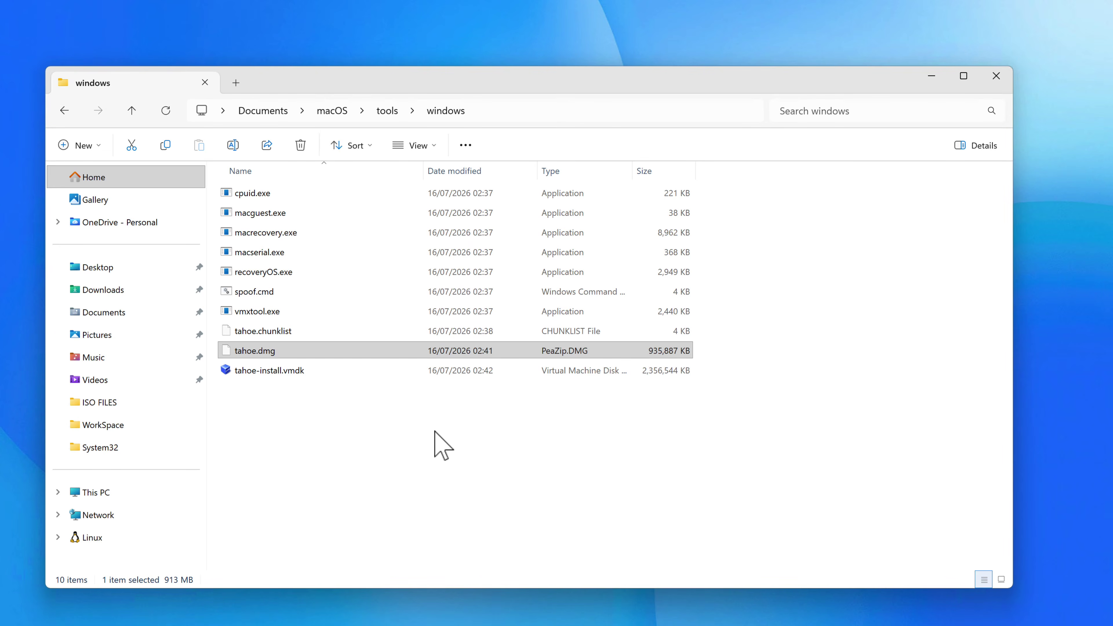
Step: Copy tahoe-install.vmdk from tools\windows into the macOS\vmware\intel folder, using Explorer for the paste
left_click(303, 368)
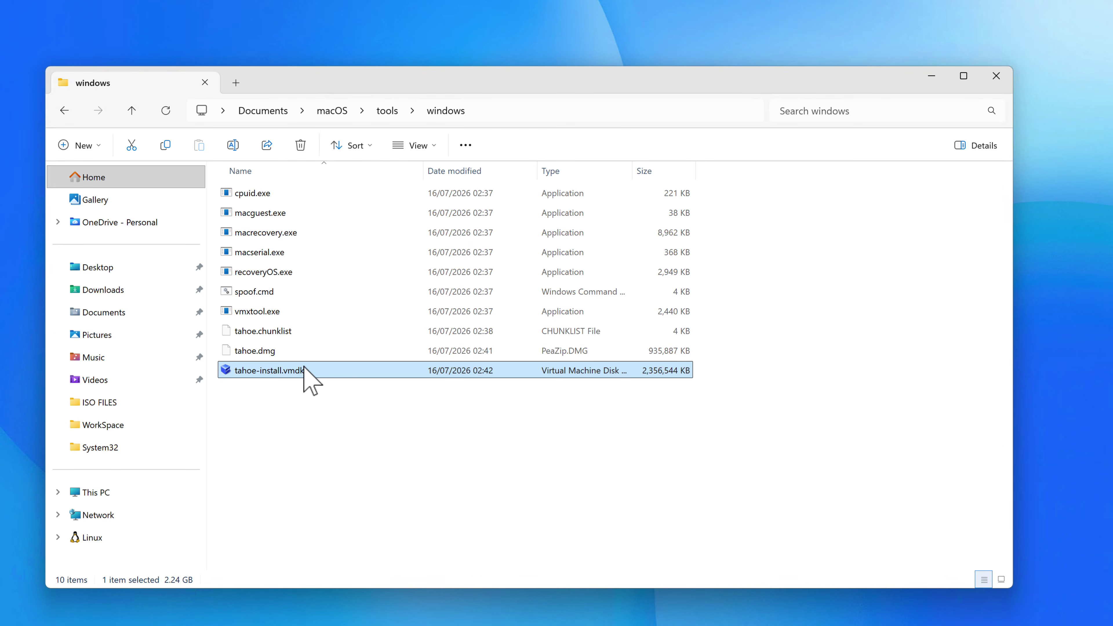
right_click(308, 373)
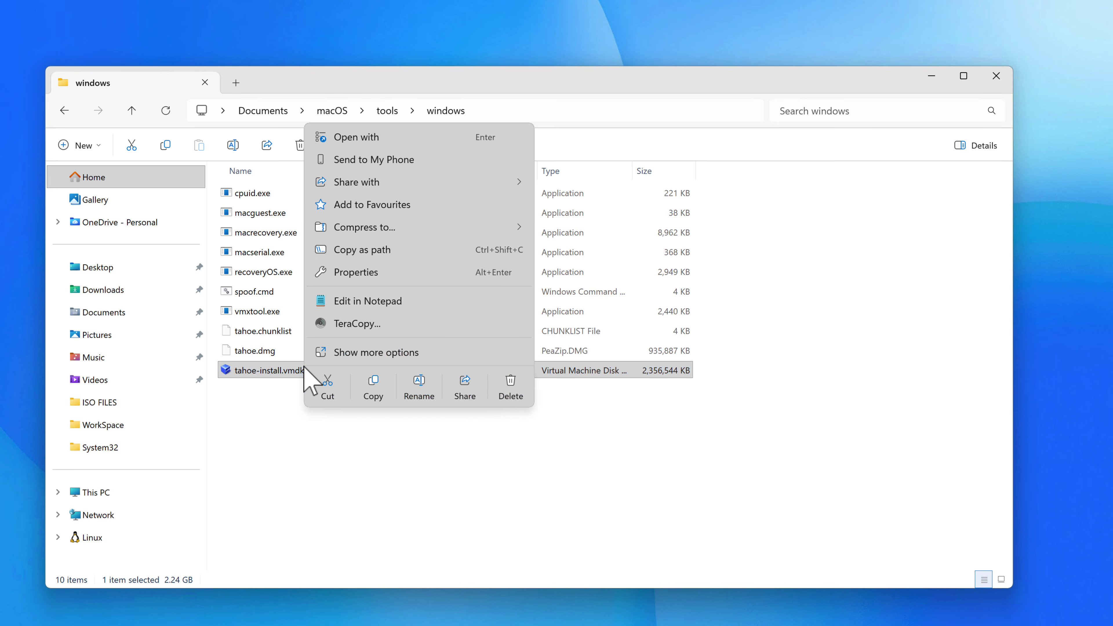
left_click(373, 385)
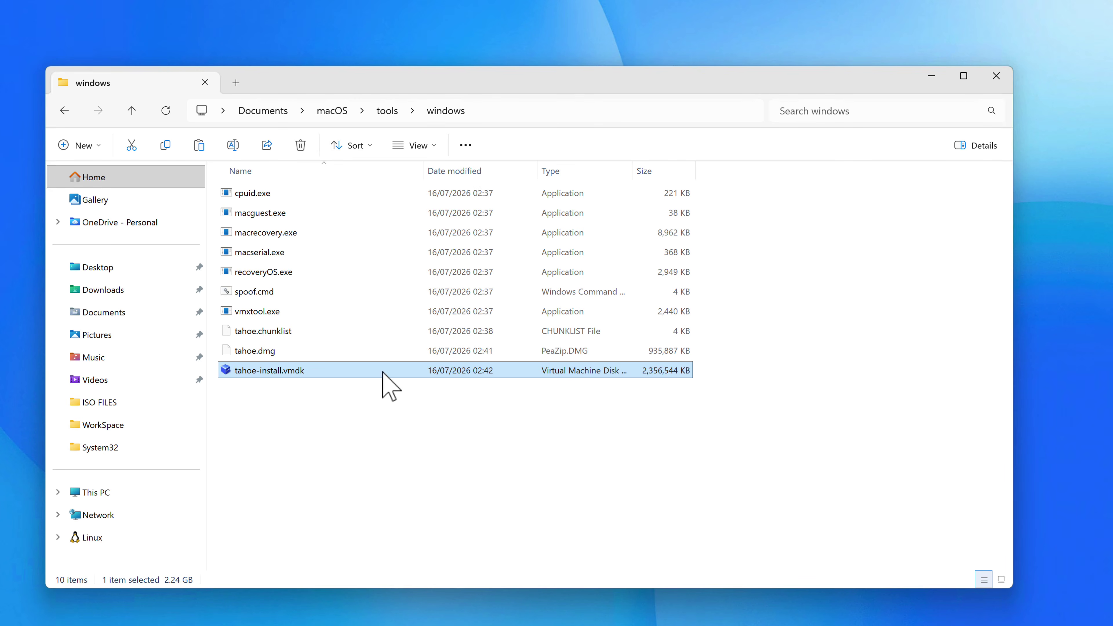
left_click(331, 110)
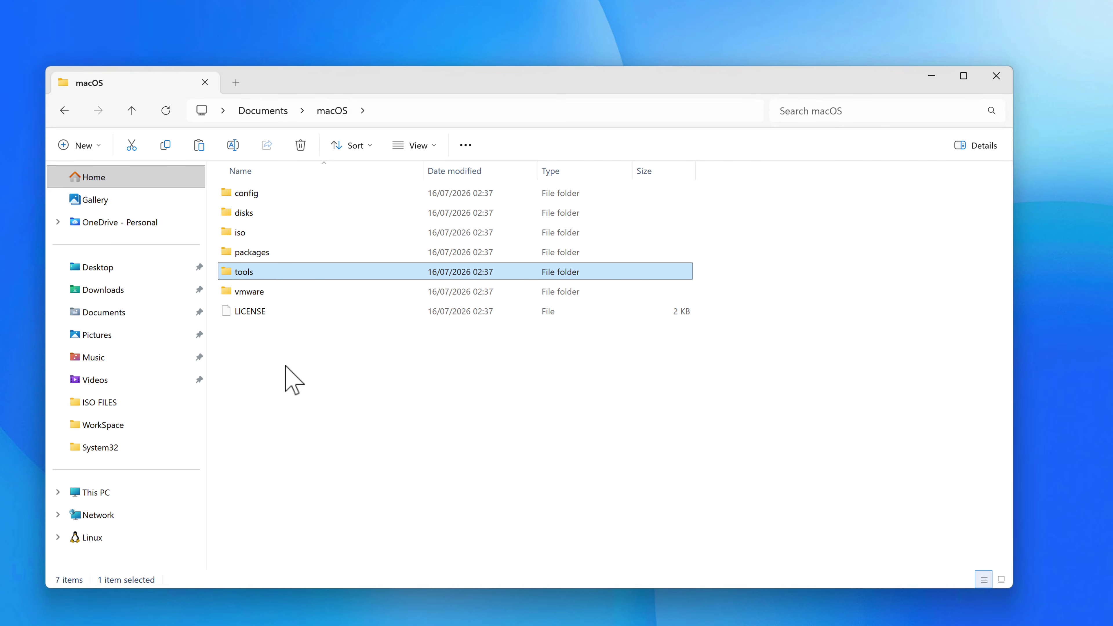
double_click(287, 290)
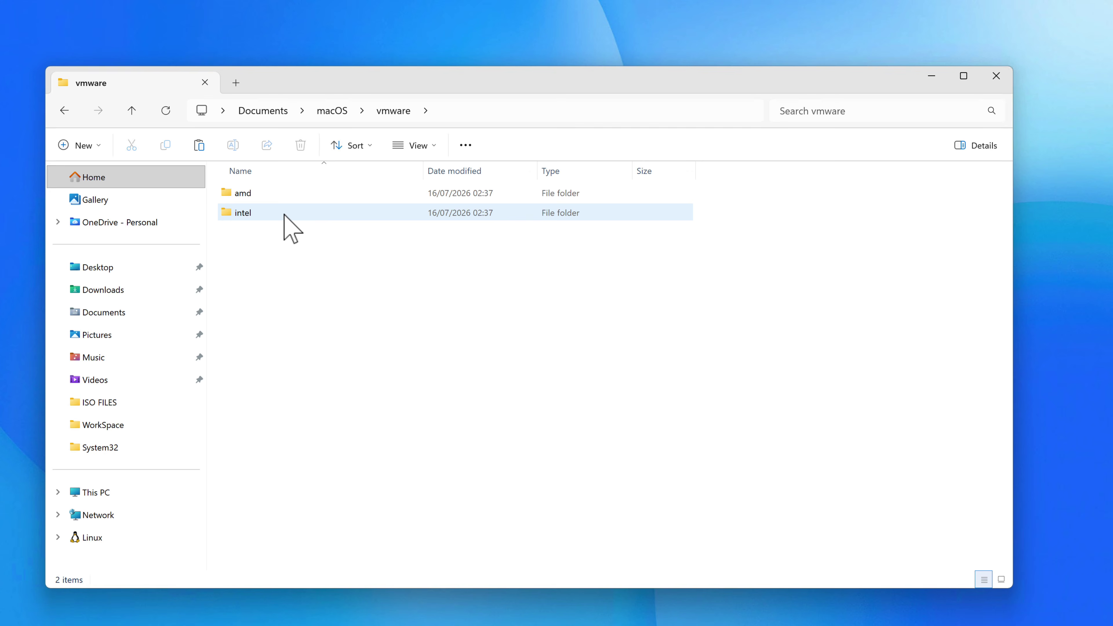
mouse_move(284, 215)
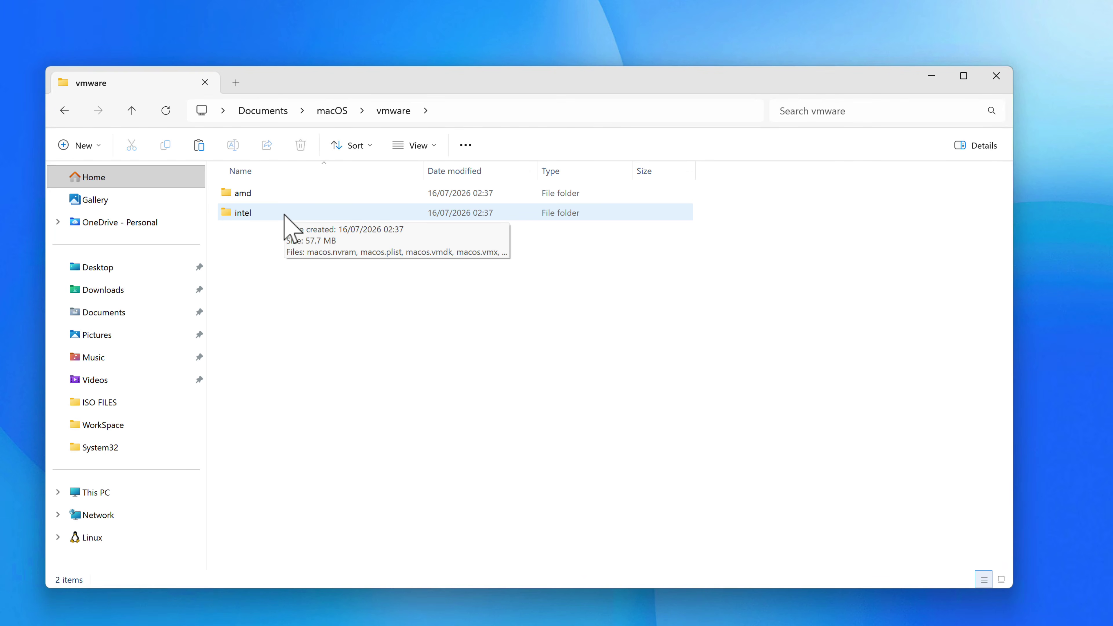
key("Down")
key("Down")
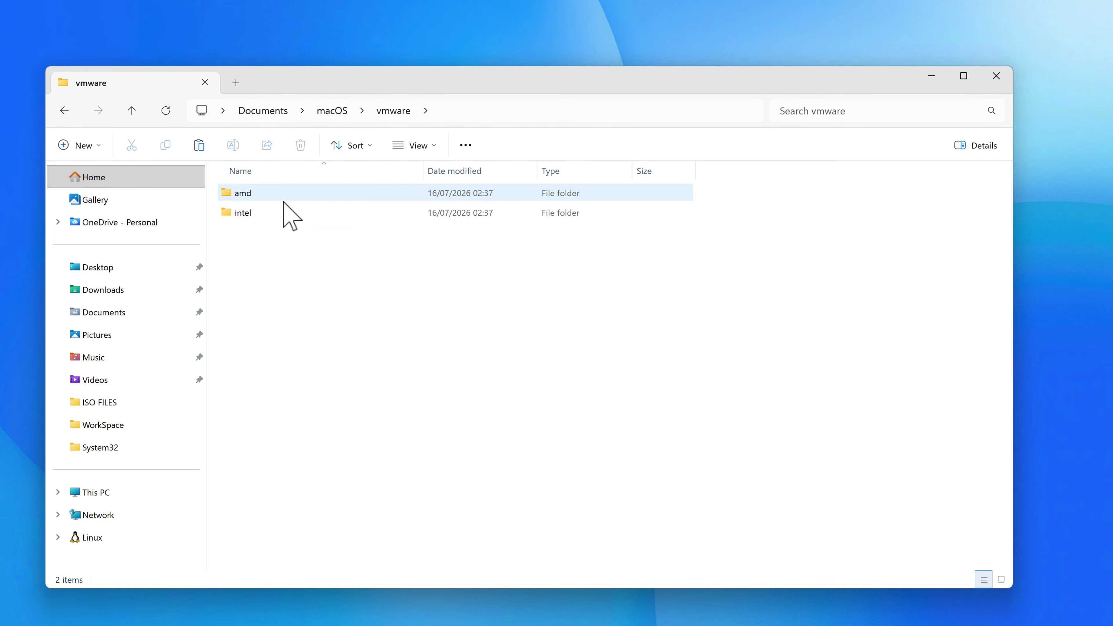
key("Return")
right_click(327, 354)
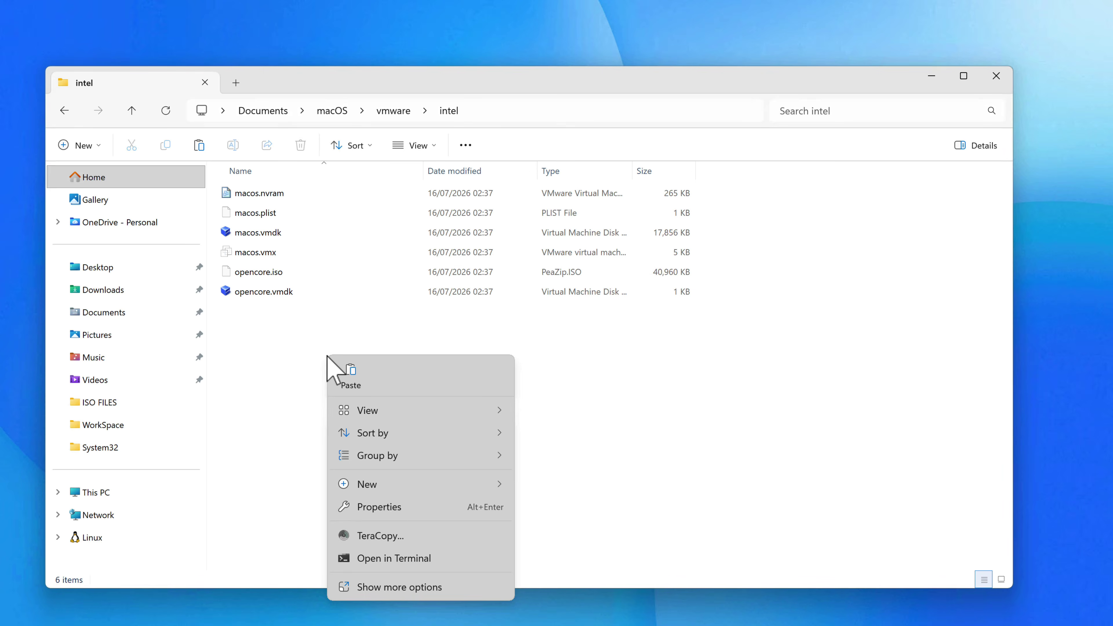
left_click(351, 377)
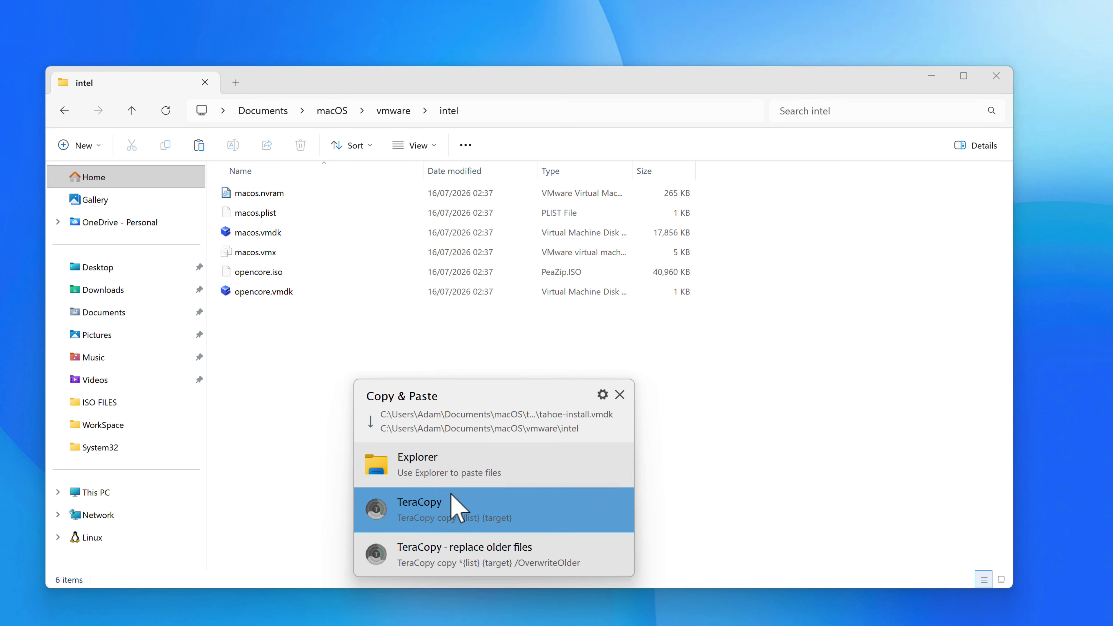
left_click(447, 465)
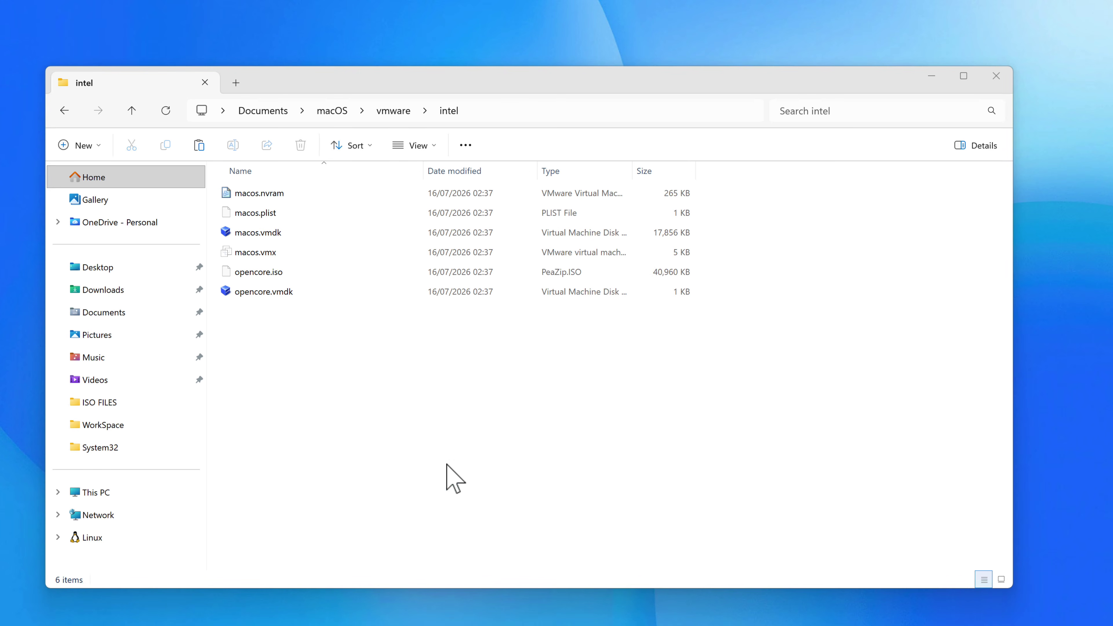
left_click(407, 410)
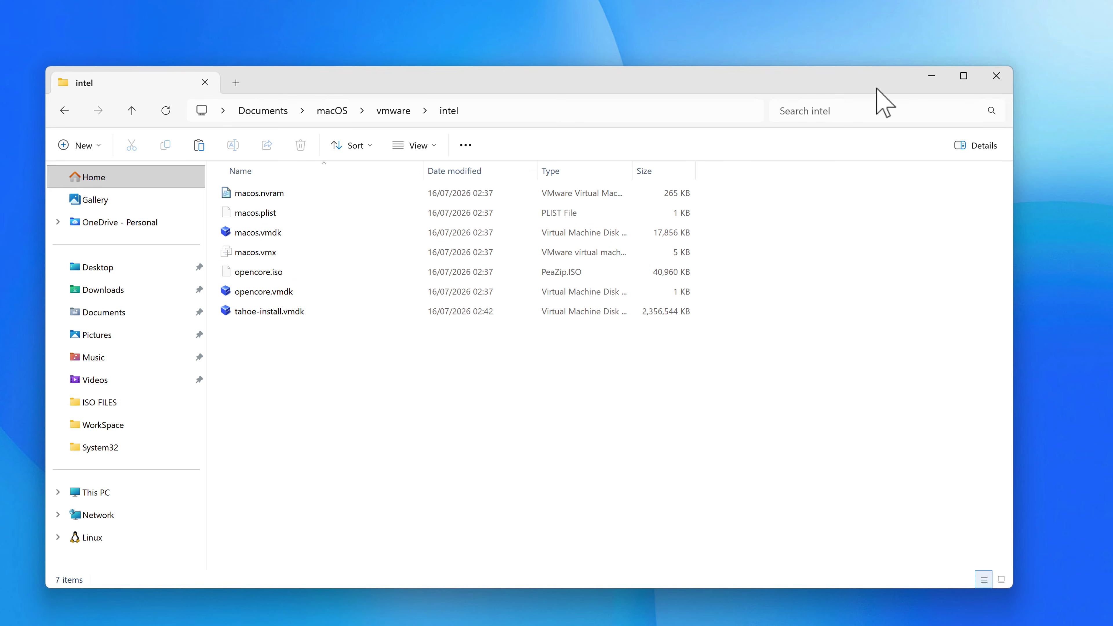
Step: Minimize the Explorer window and open macos.vmx from Documents\macOS\vmware\intel in VMware Workstation
left_click(932, 76)
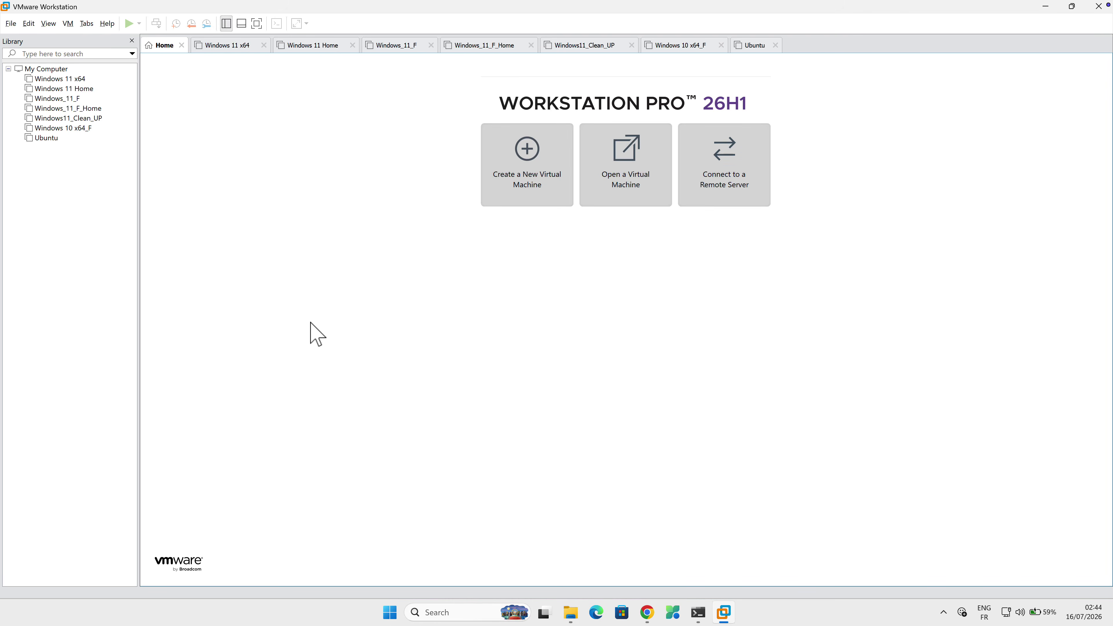
left_click(614, 156)
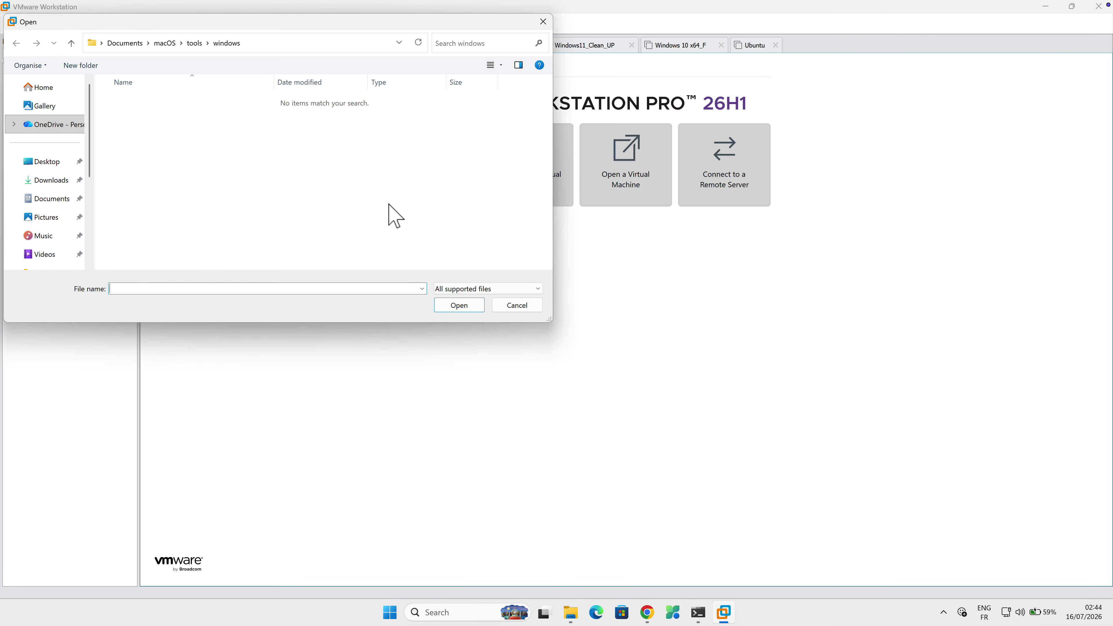
left_click(49, 199)
double_click(149, 101)
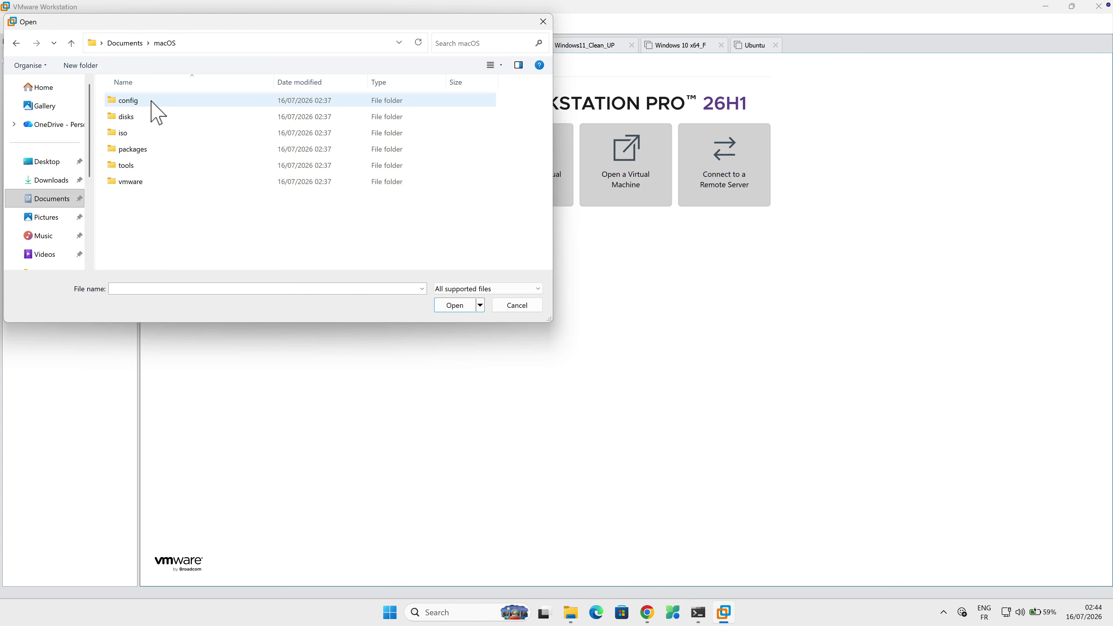
double_click(153, 184)
double_click(156, 117)
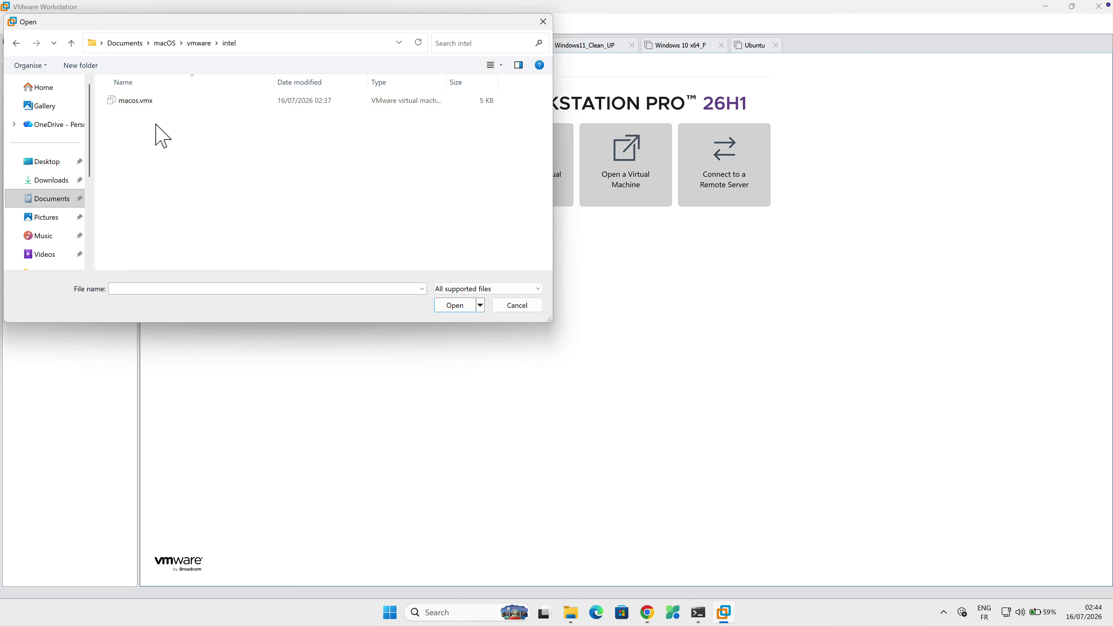
left_click(158, 105)
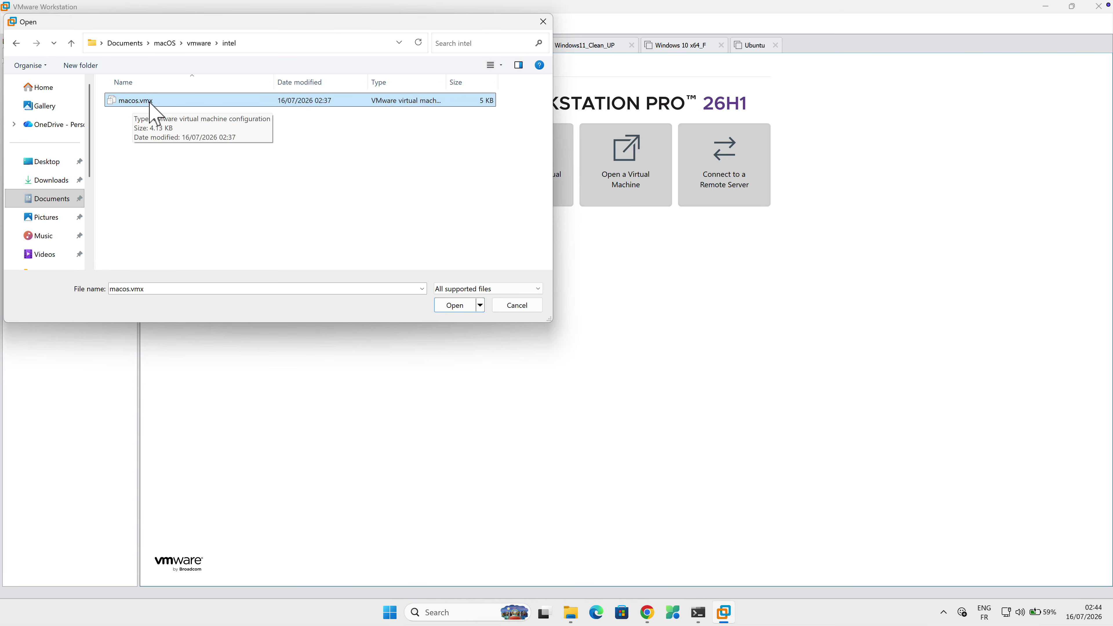
left_click(468, 307)
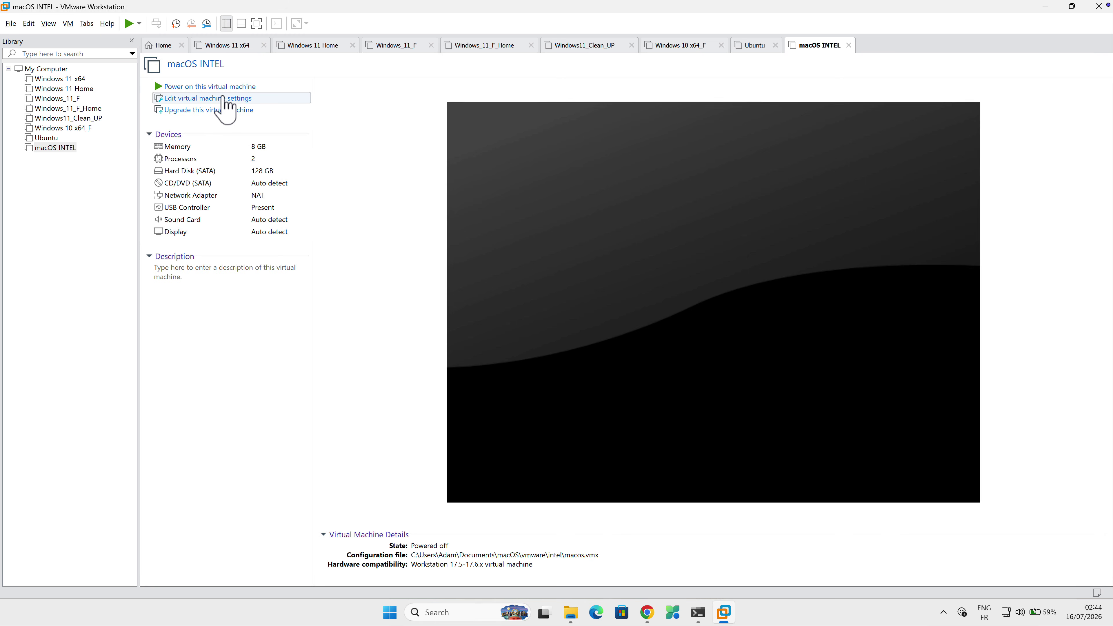
Step: In the macOS INTEL virtual machine settings, set memory to 16384 MB and processors to 2 with 3 cores each
left_click(208, 98)
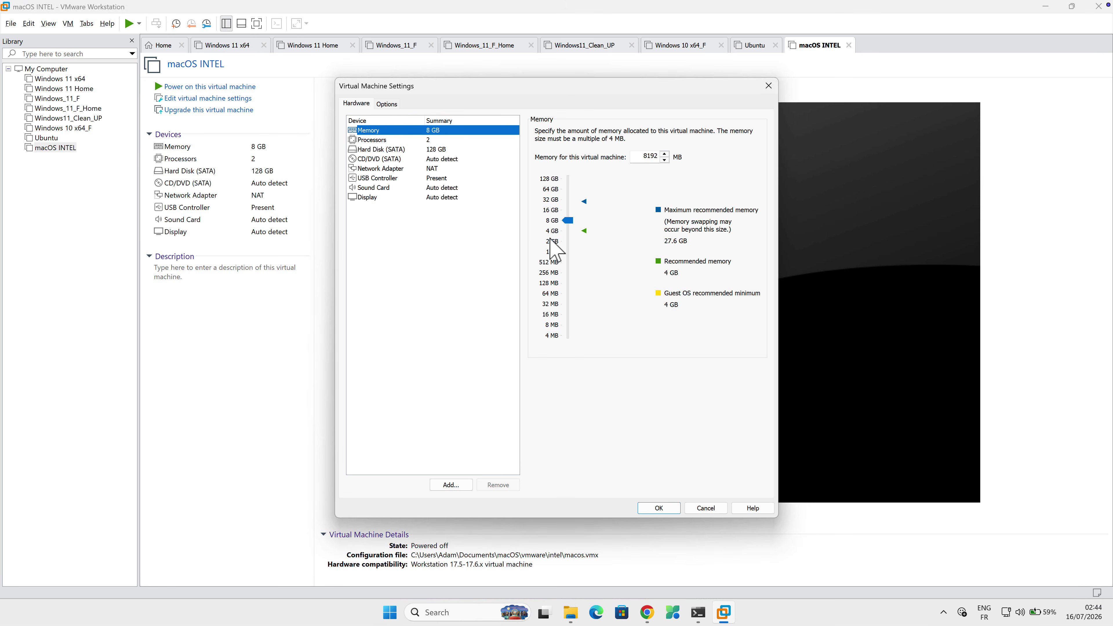
left_click_drag(569, 220, 569, 210)
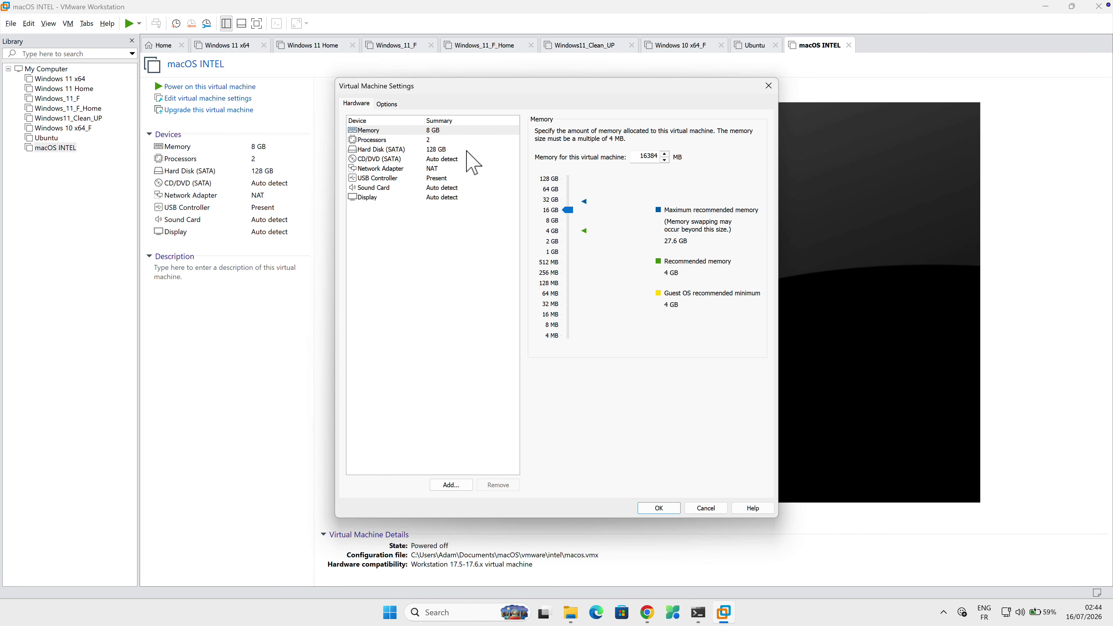
left_click(452, 140)
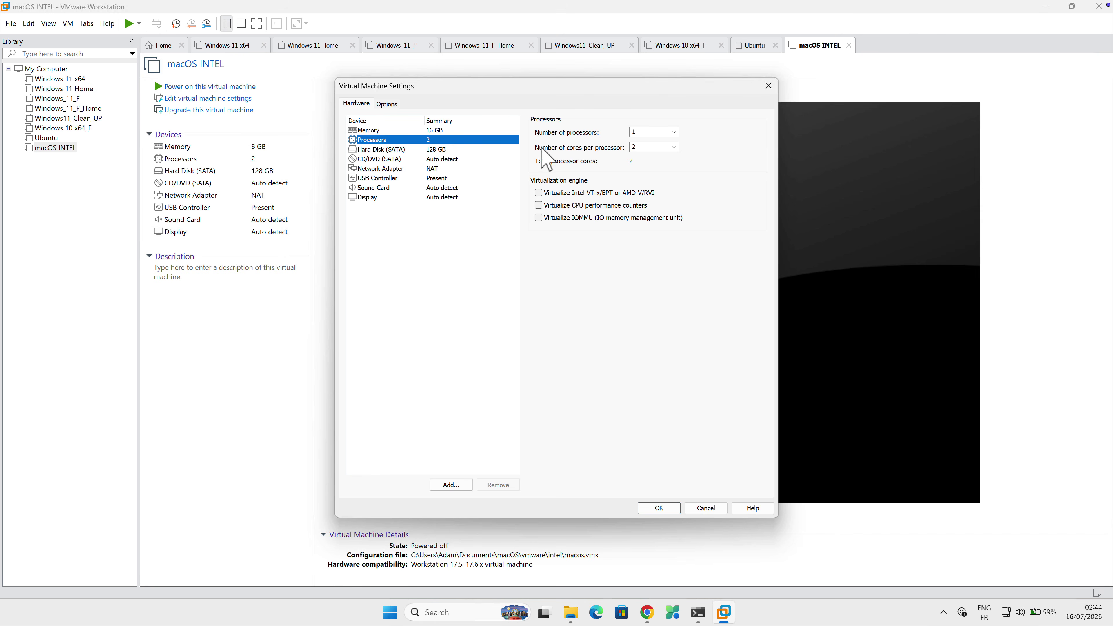
left_click(674, 132)
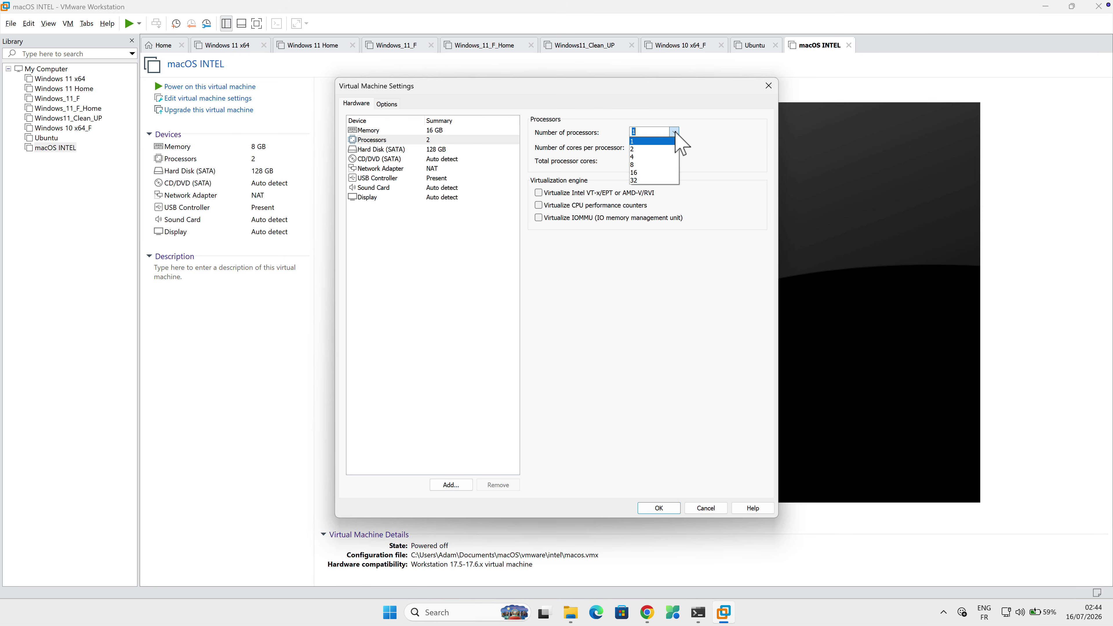
left_click(660, 149)
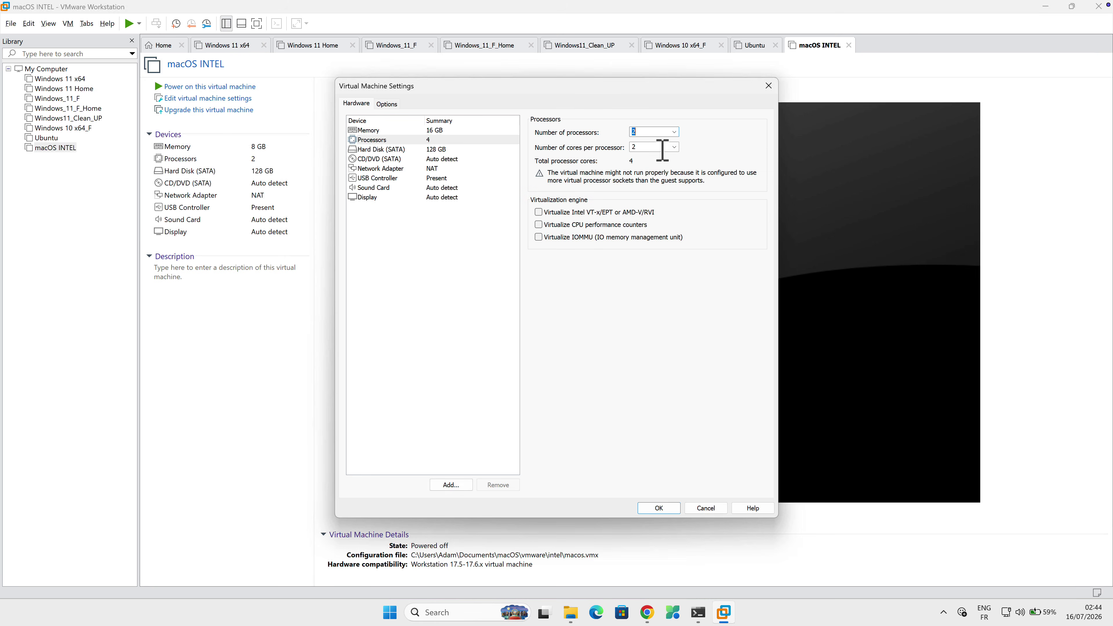
left_click(674, 147)
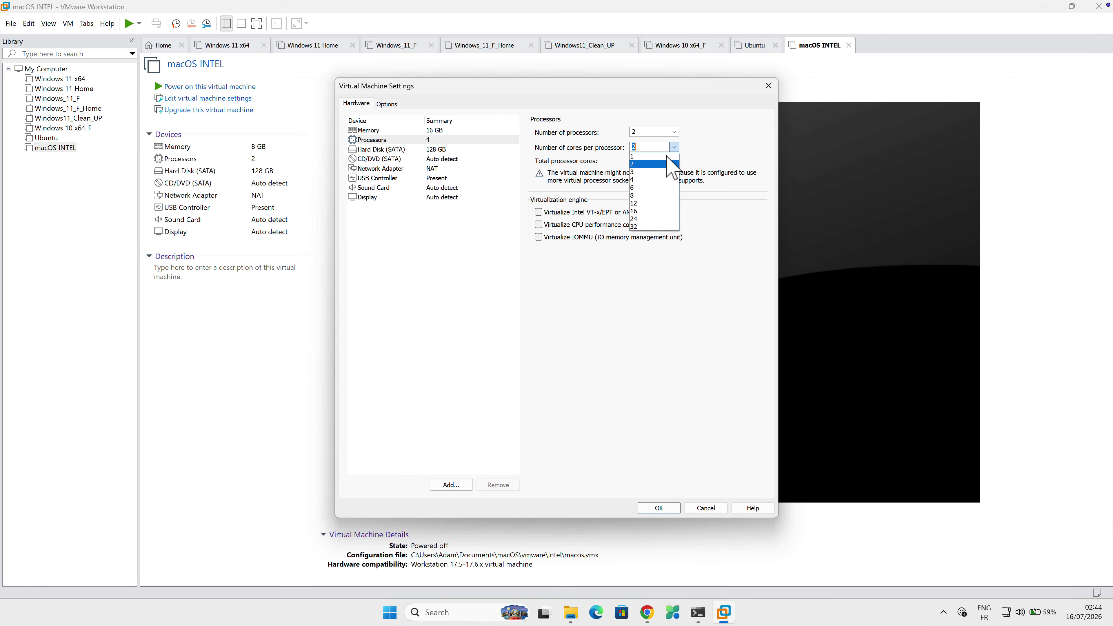
left_click(656, 173)
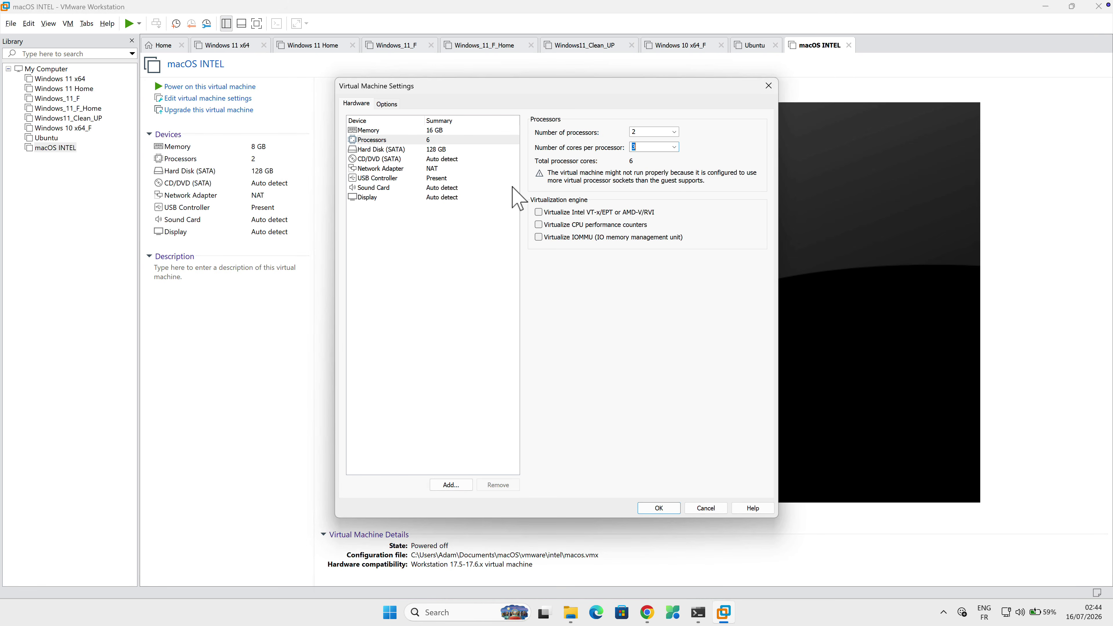
Step: Add the existing virtual disk tahoe-install.vmdk from the intel folder as a SATA hard disk and save the virtual machine settings
left_click(440, 149)
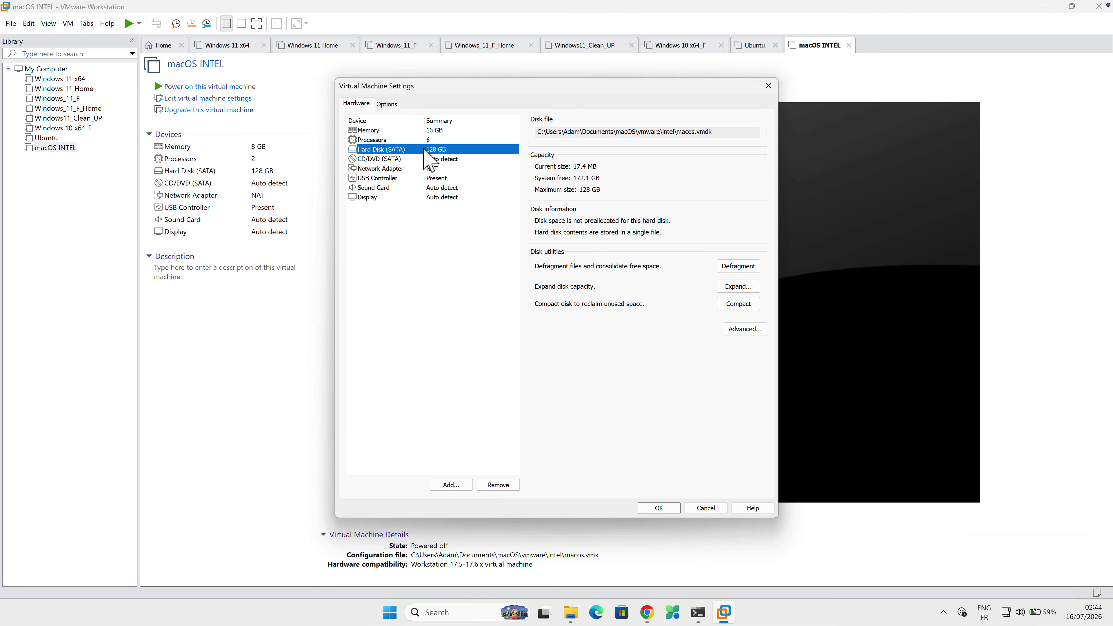
left_click(450, 485)
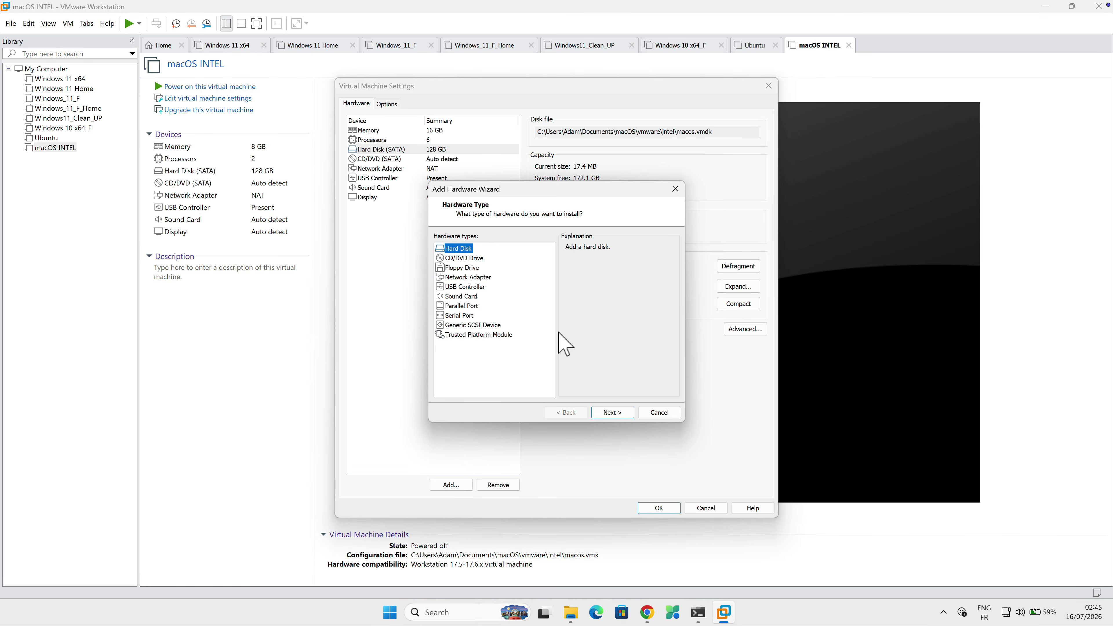
left_click(614, 413)
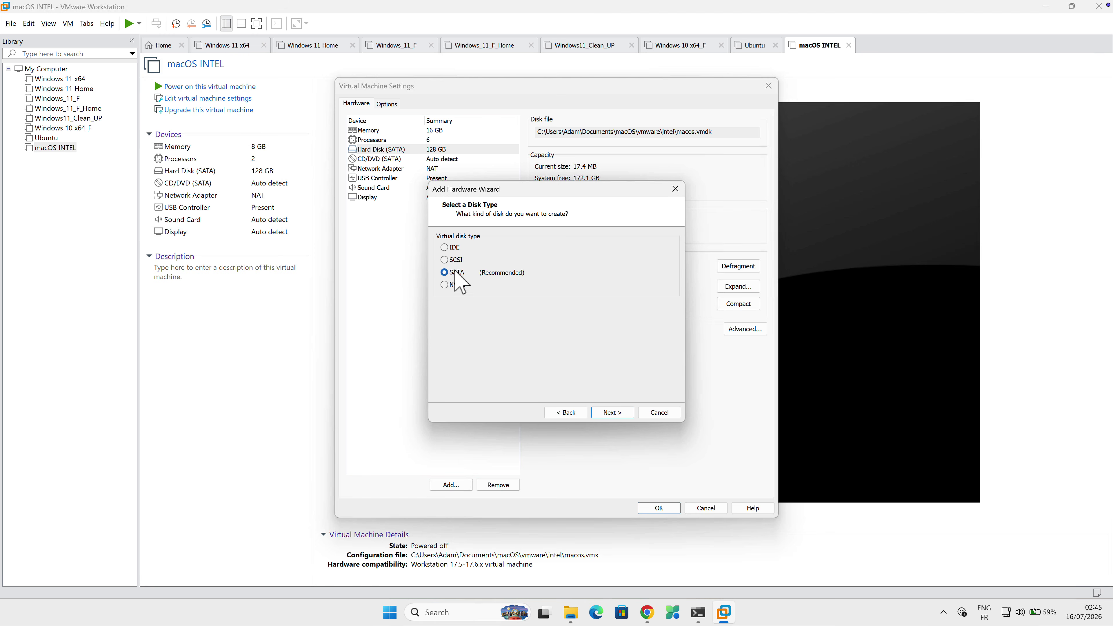
left_click(612, 414)
left_click(458, 289)
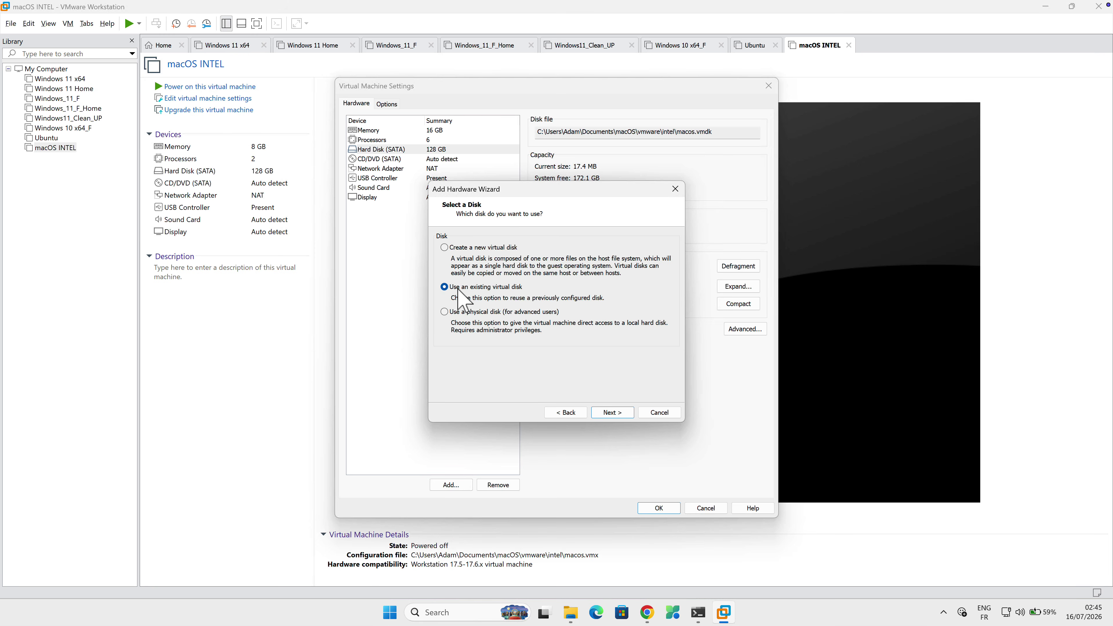
left_click(611, 412)
left_click(653, 246)
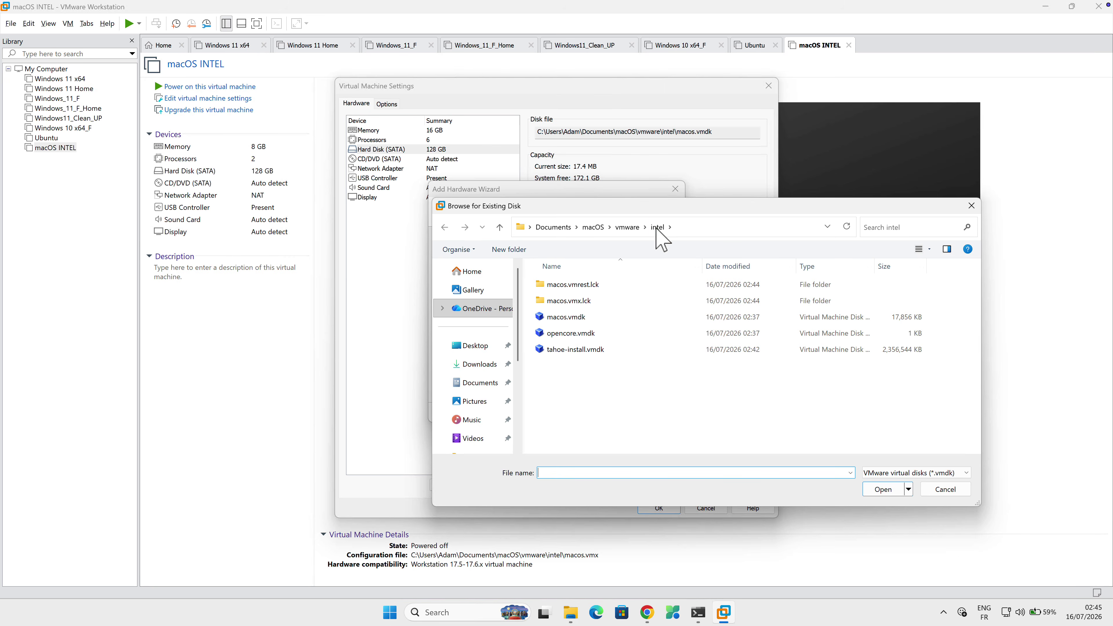
left_click(504, 335)
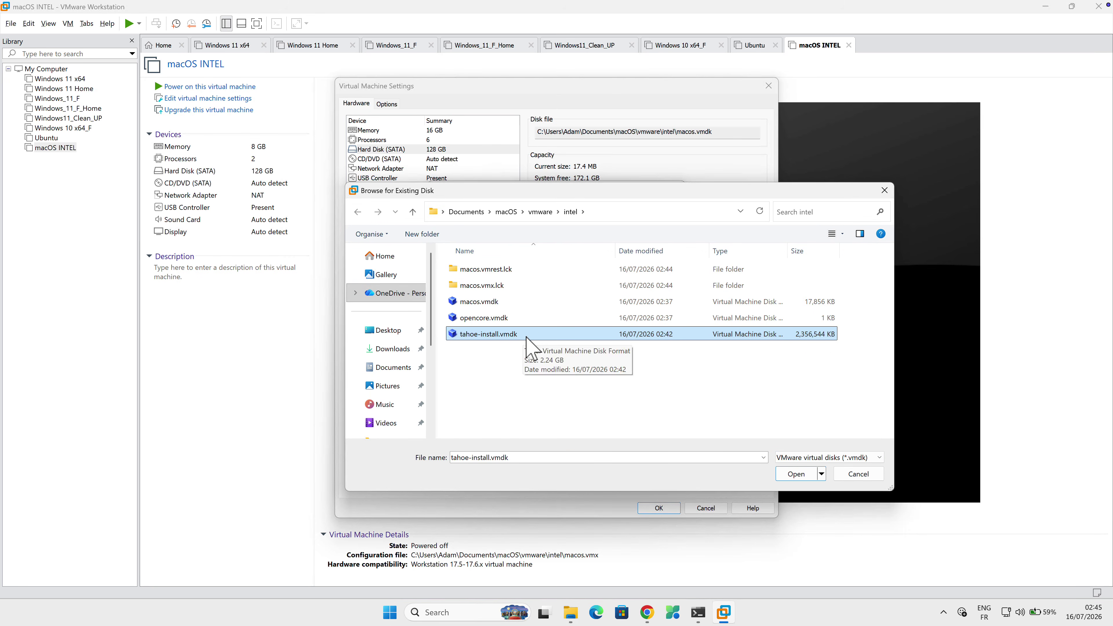
left_click(796, 474)
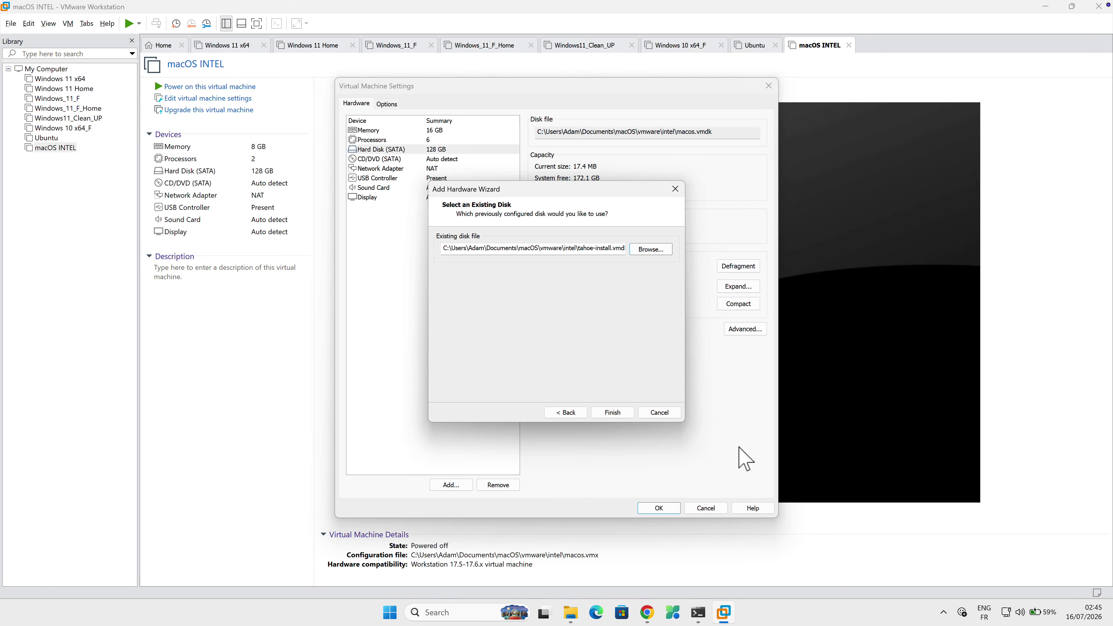
left_click(612, 413)
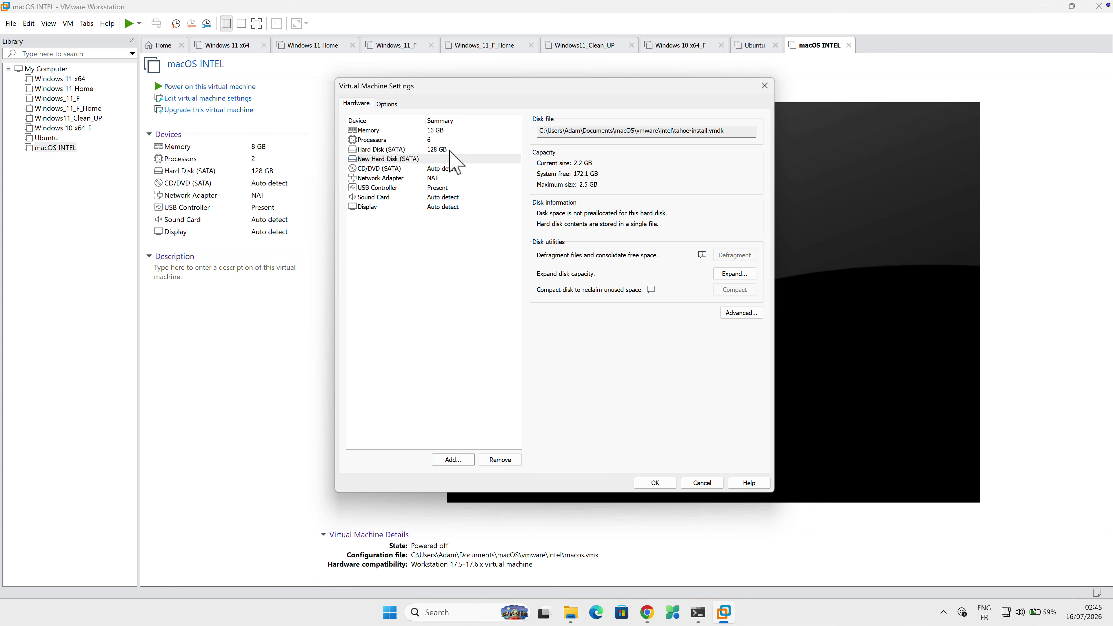
left_click(647, 482)
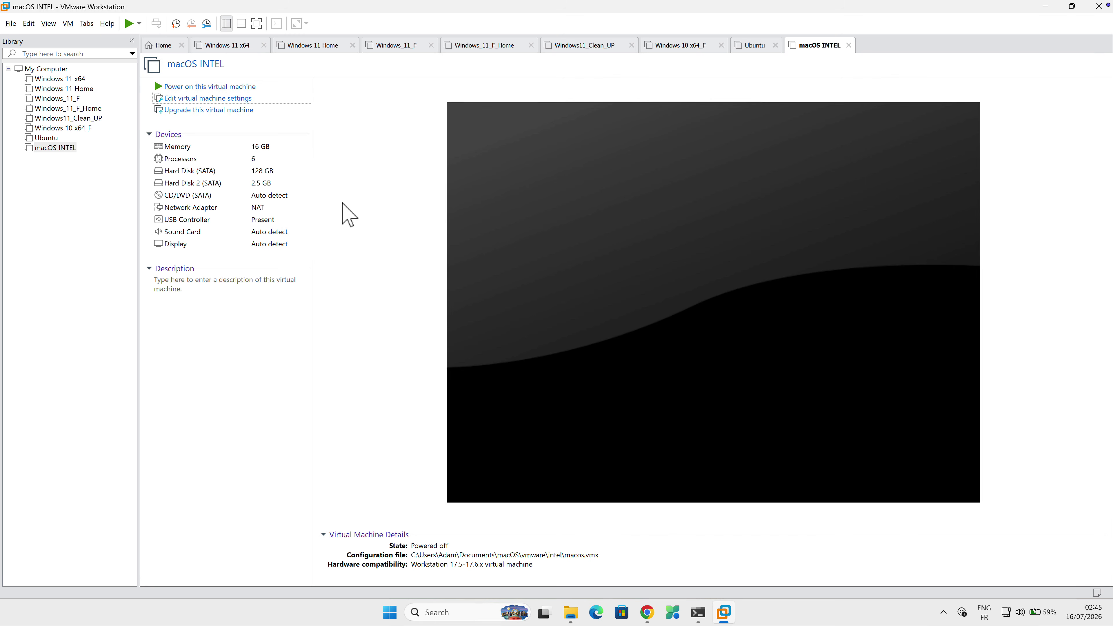
Step: Power on the macOS INTEL virtual machine and, with English as the language, start the macOS Tahoe installer from macOS Recovery
left_click(232, 87)
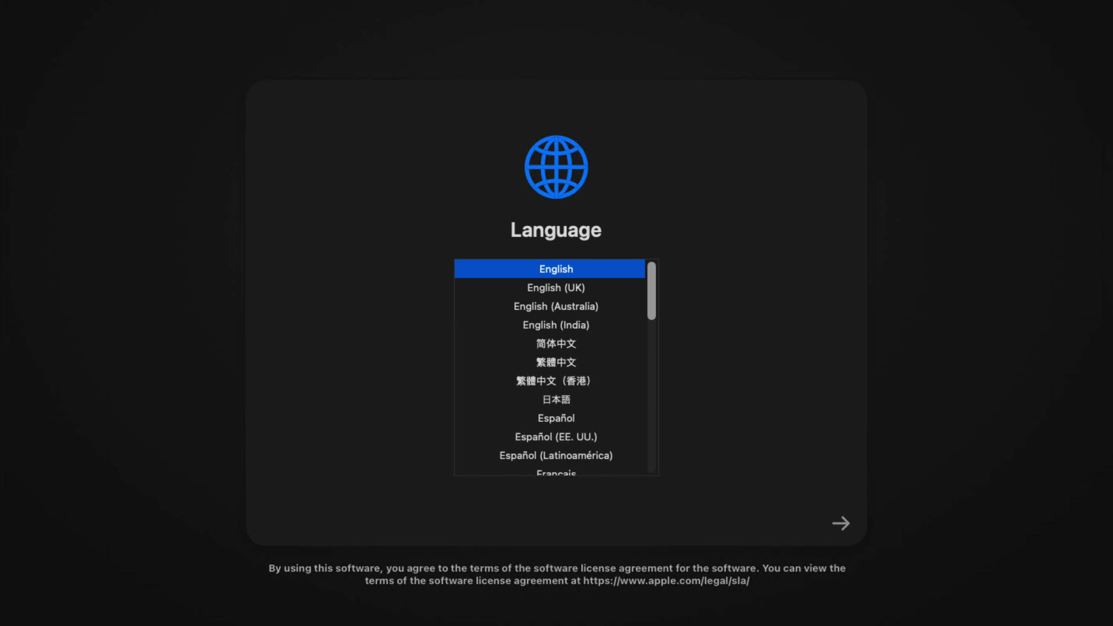
left_click(840, 524)
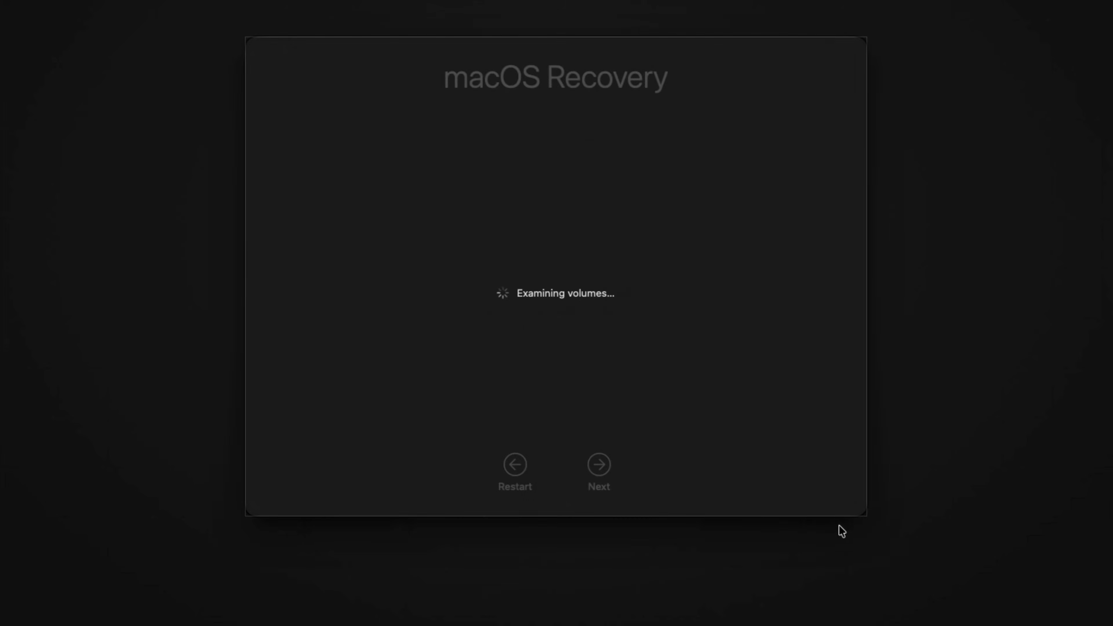
left_click(532, 195)
left_click(686, 396)
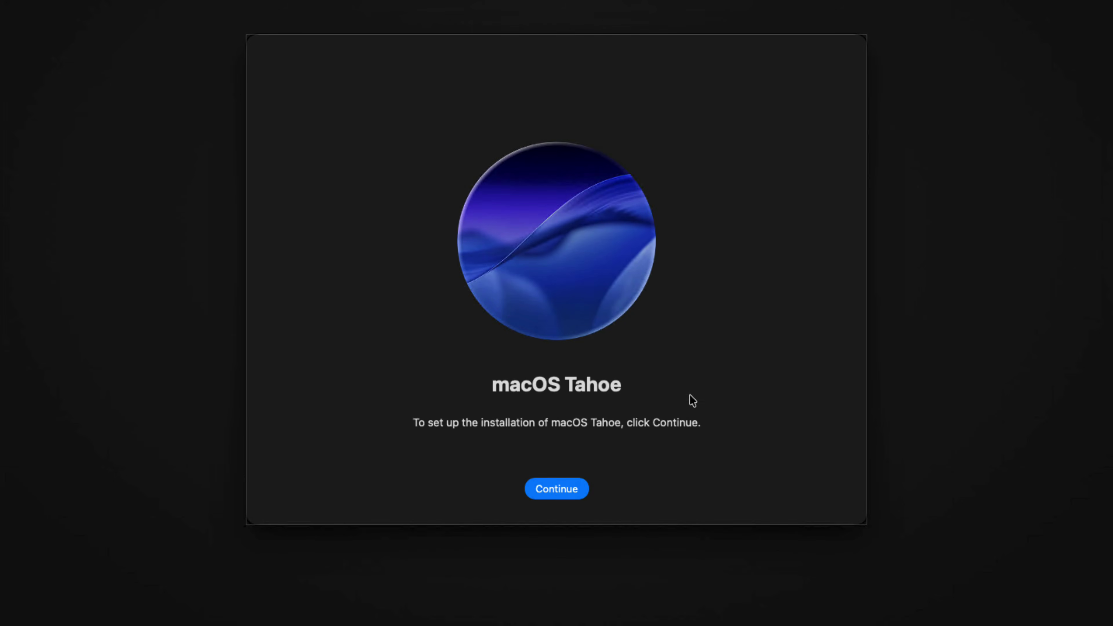
Step: Agree to the macOS Tahoe software license and start the installation on the Macintosh HD disk
left_click(548, 491)
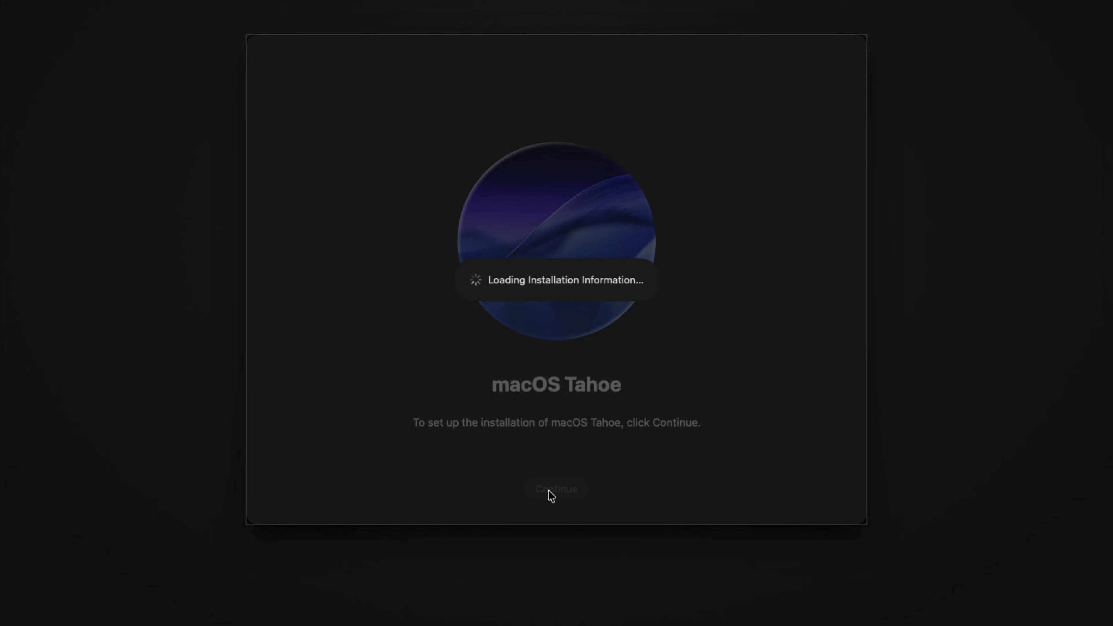
left_click(596, 488)
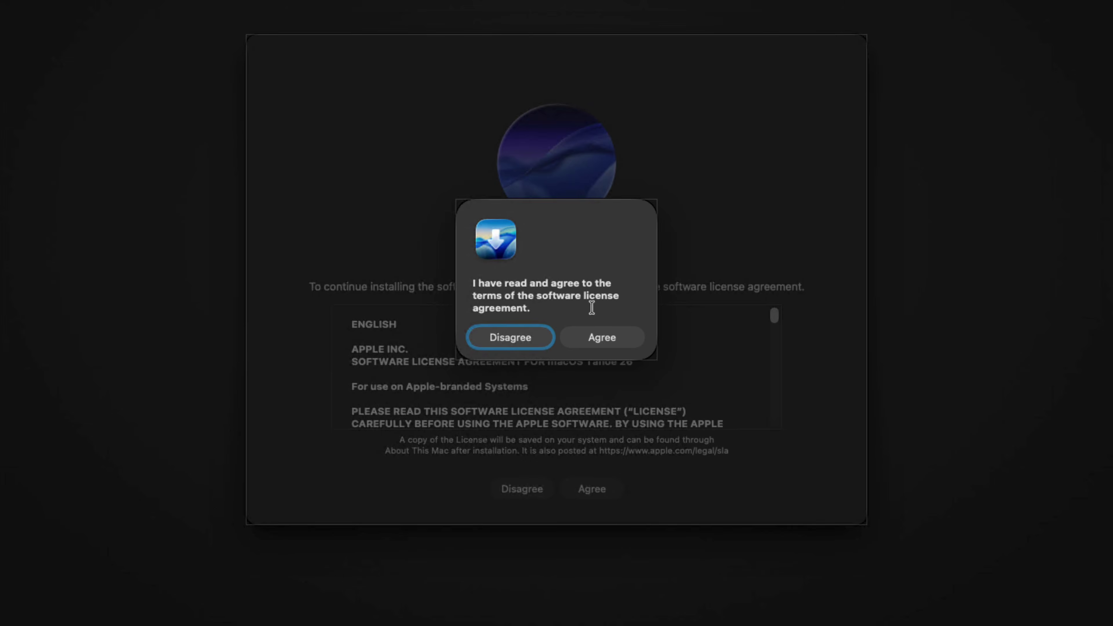
left_click(606, 340)
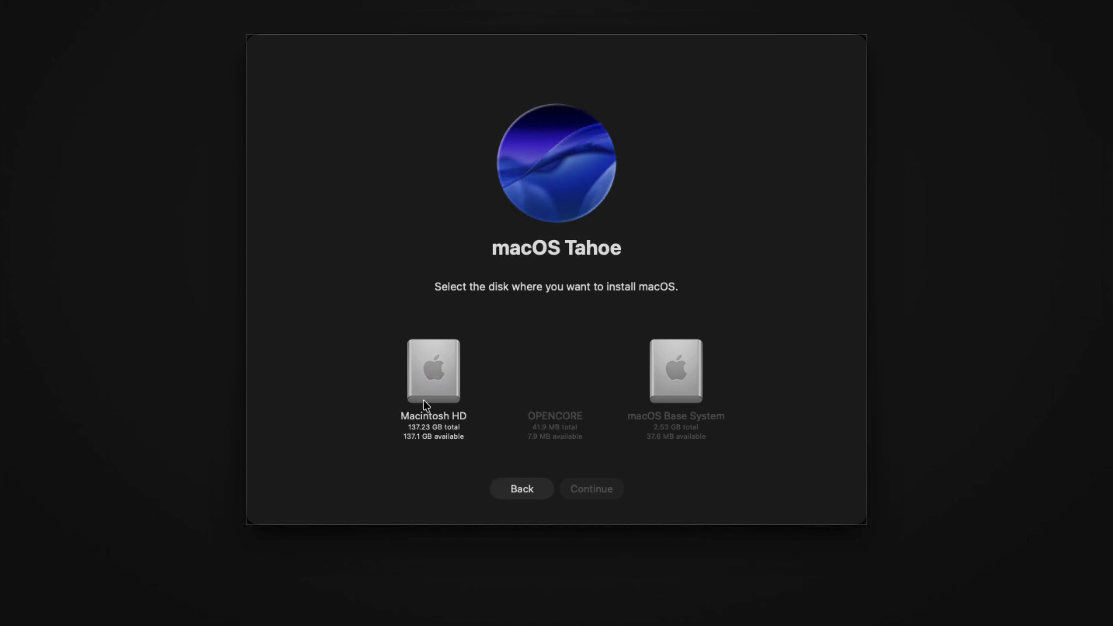
left_click(420, 386)
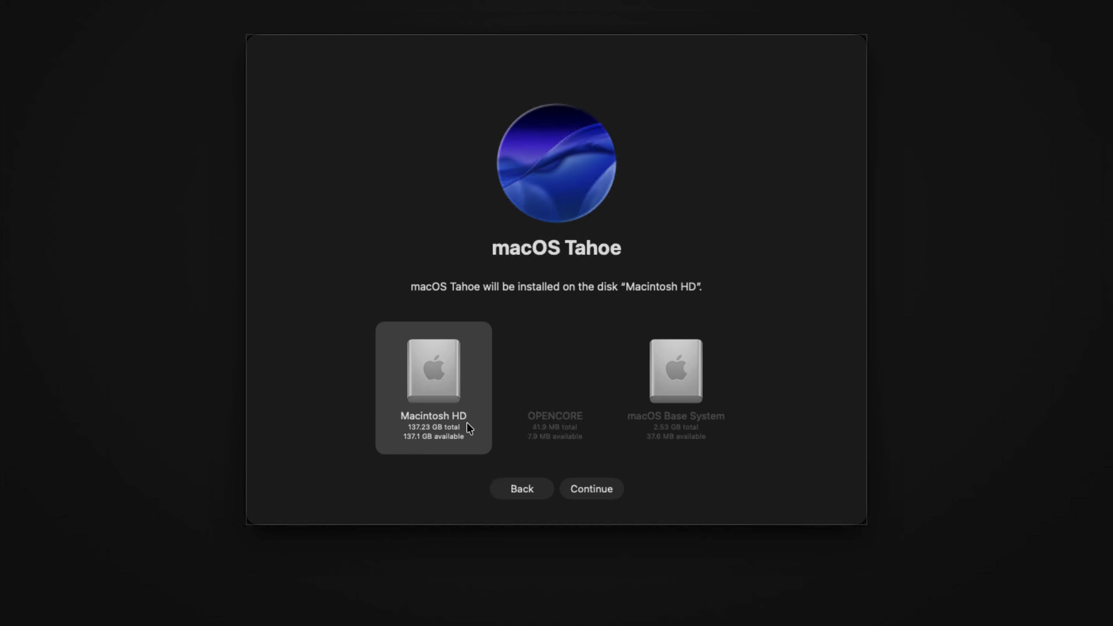
left_click(591, 489)
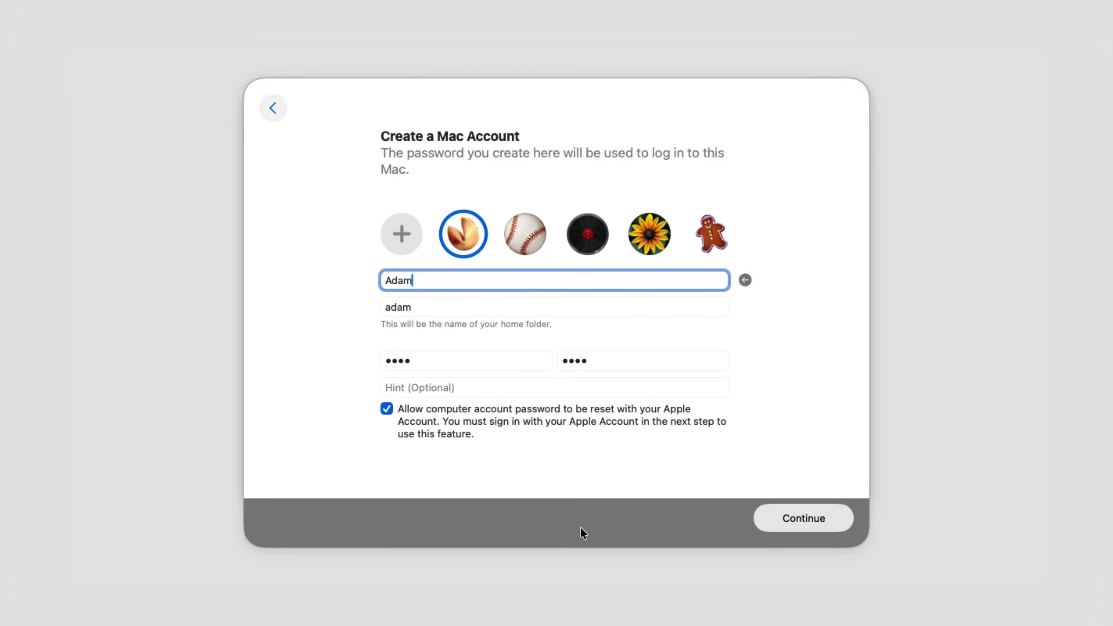
Step: Create the Mac account with the filled-in details and skip the Apple Account sign-in to continue the setup
left_click(807, 518)
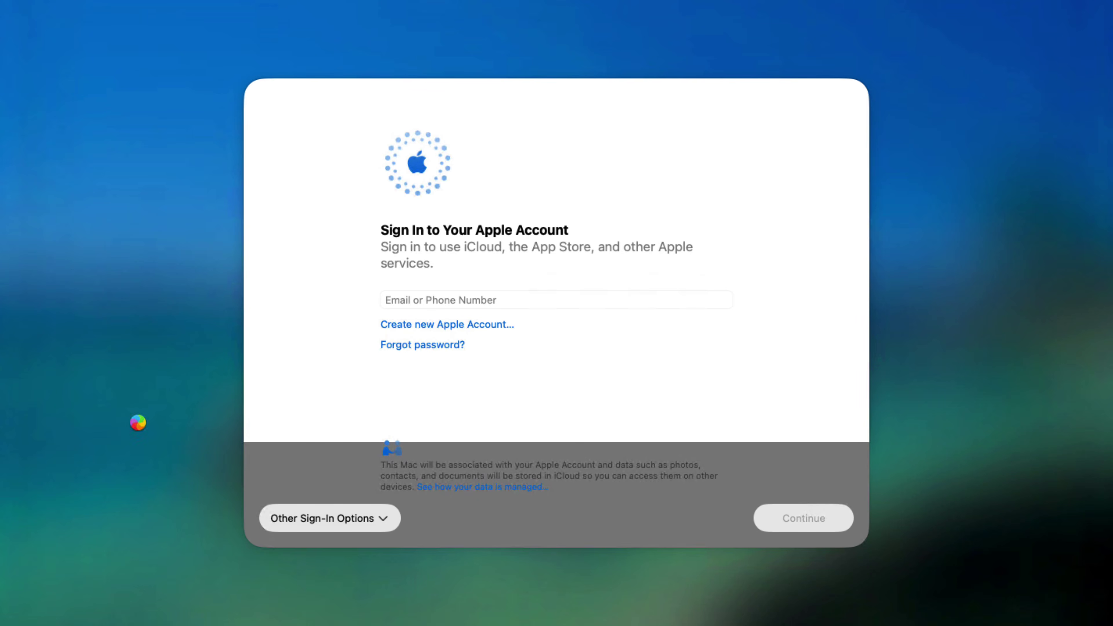
left_click(326, 518)
left_click(345, 562)
left_click(607, 394)
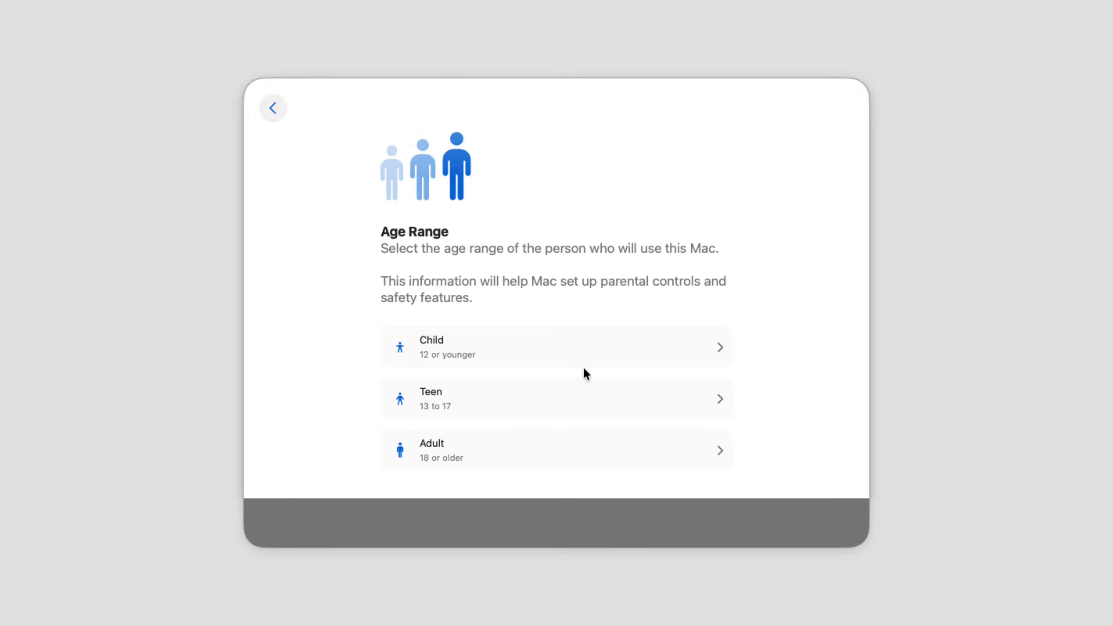
left_click(778, 523)
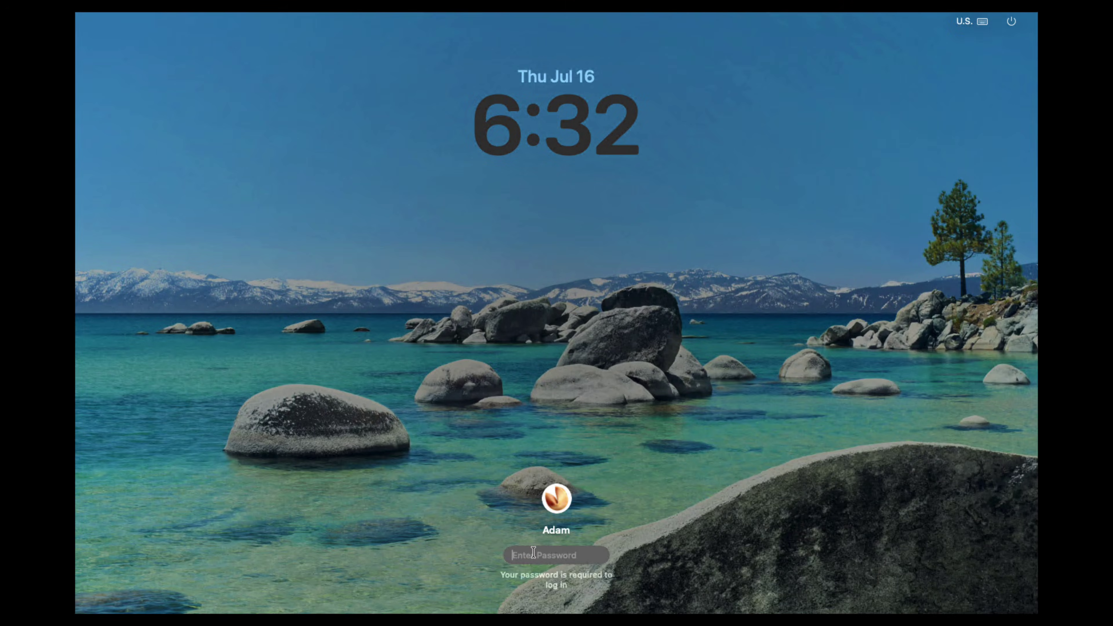
Step: Log in to the Mac with the account password and show the desktop items from the wallpaper
key("Return")
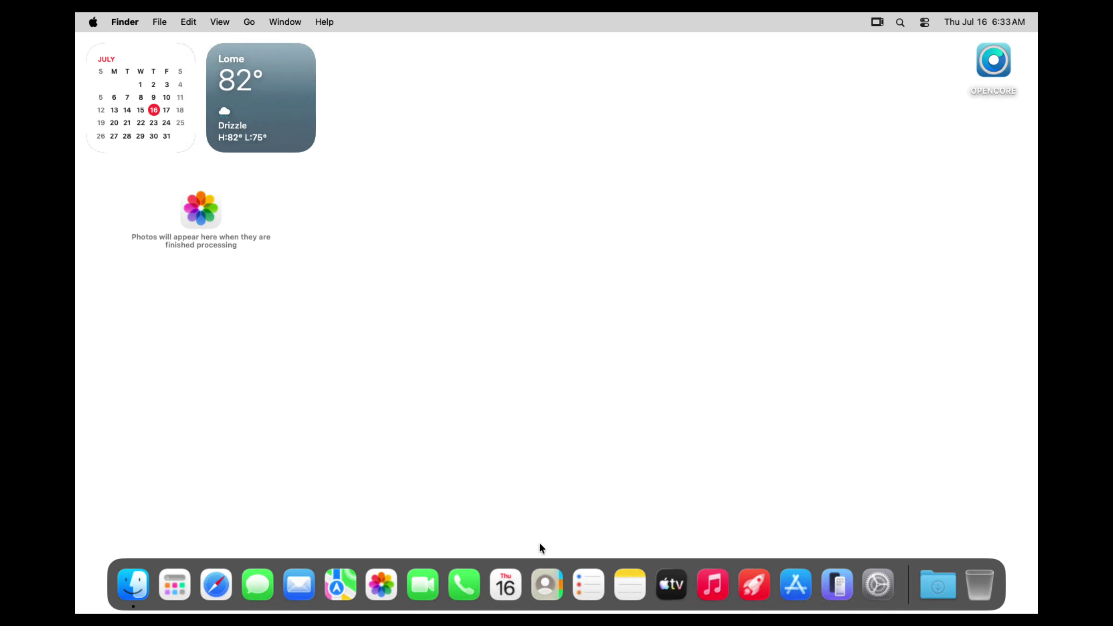
left_click(517, 404)
left_click(538, 294)
left_click(534, 293)
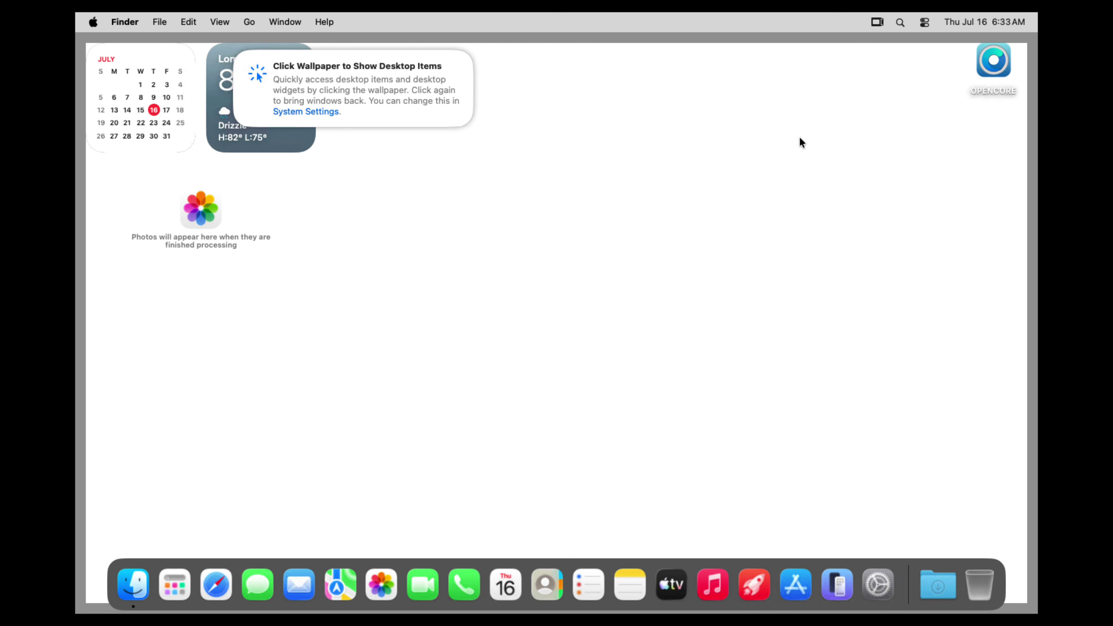
Step: Mount darwin.iso from the OC4VM iso folder on the OPENCORE volume and launch the VMware Tools installer
double_click(989, 64)
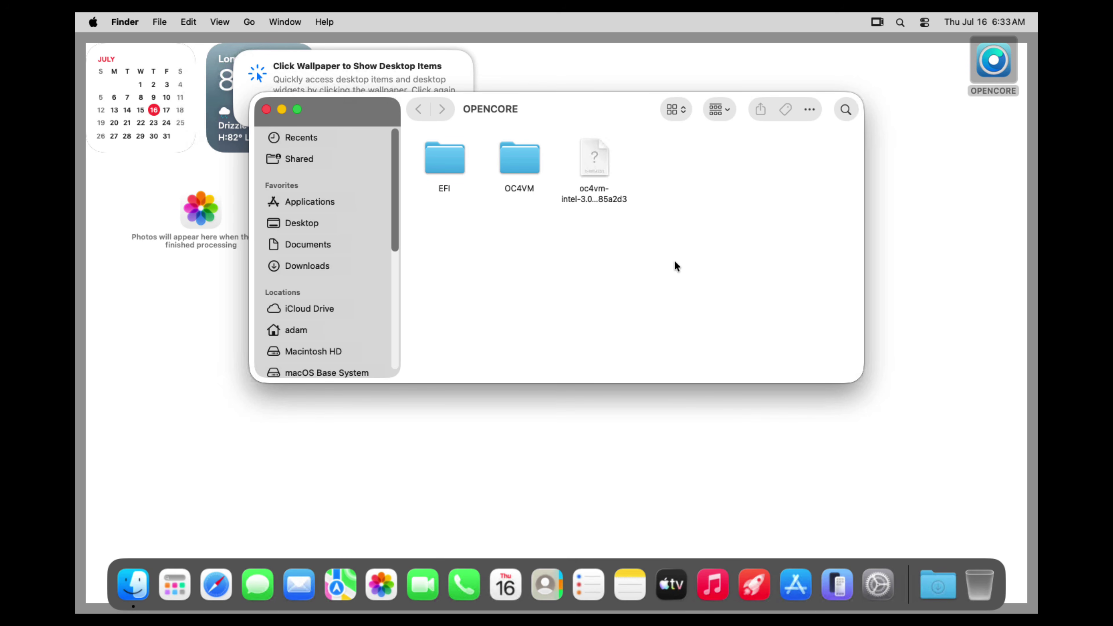
double_click(520, 163)
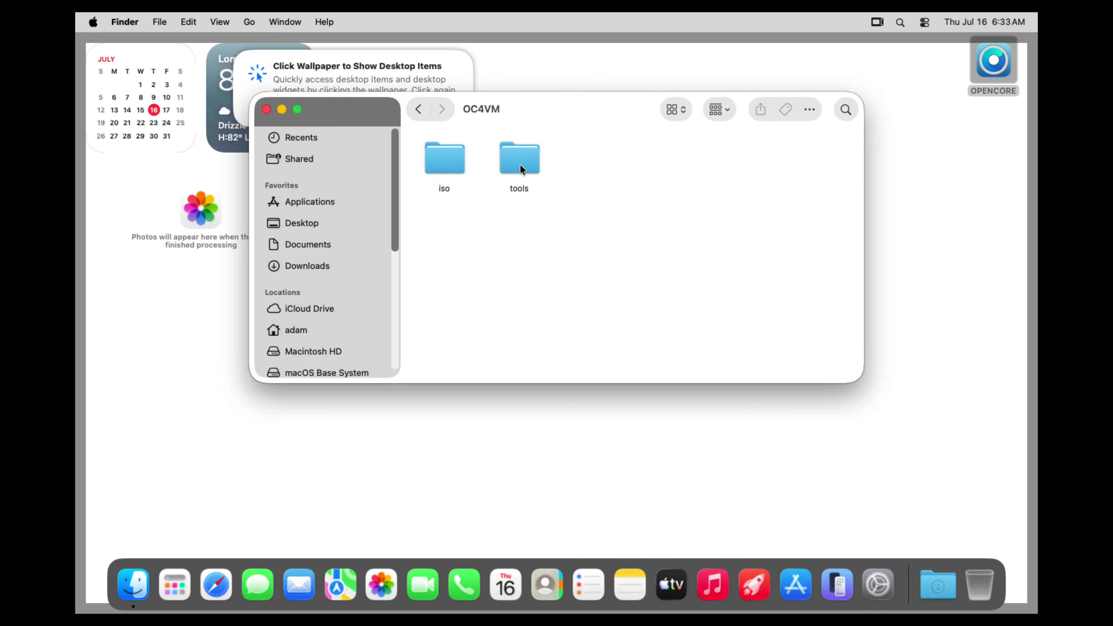
double_click(439, 158)
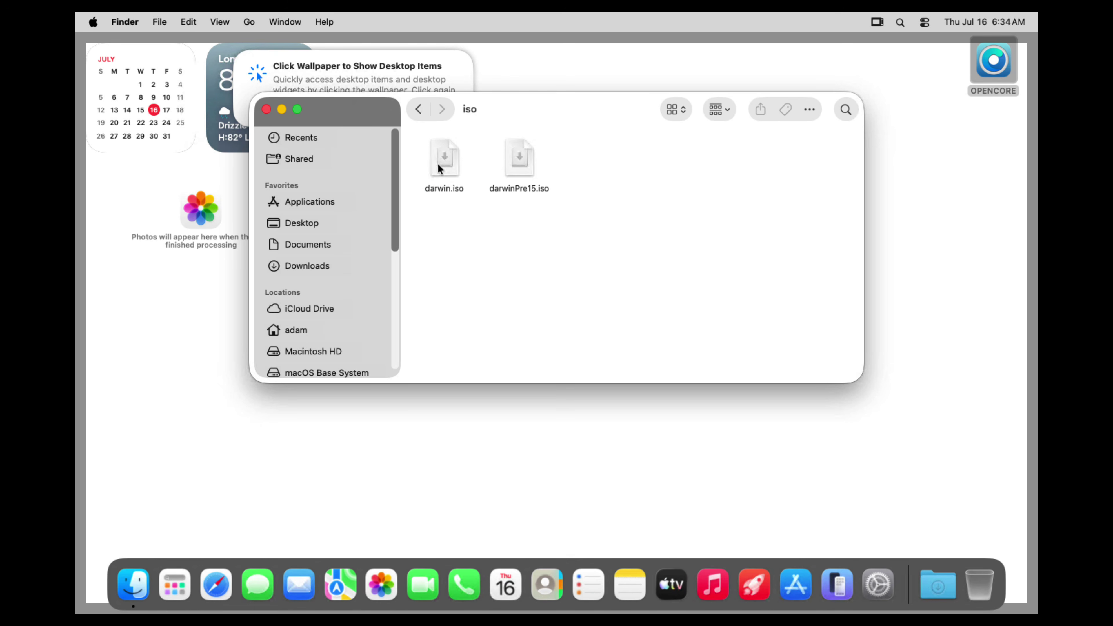
double_click(438, 164)
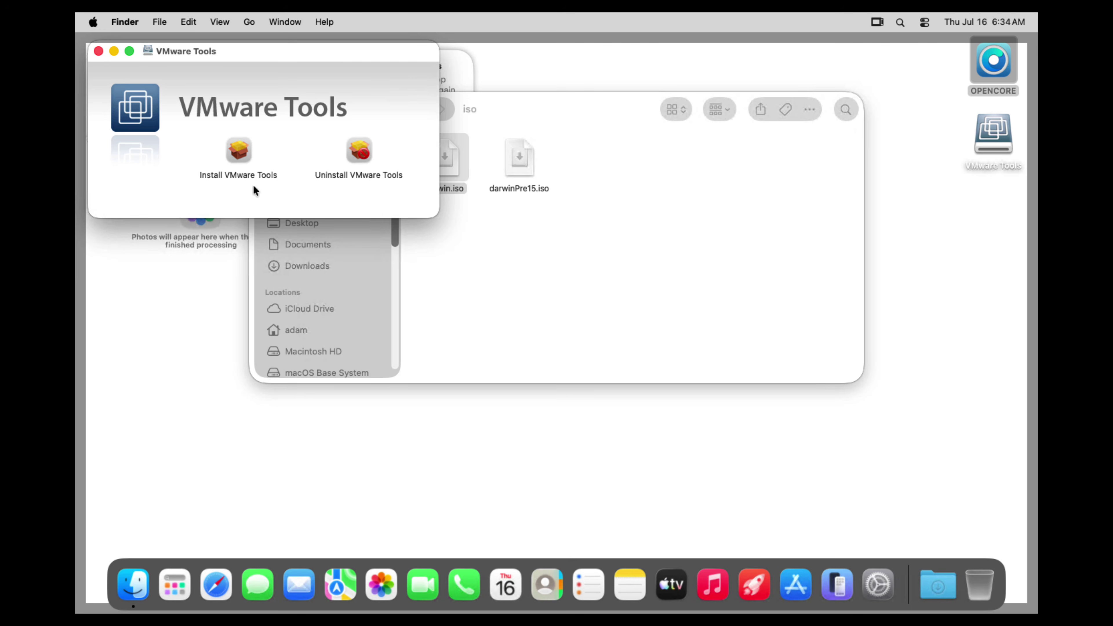
left_click(235, 152)
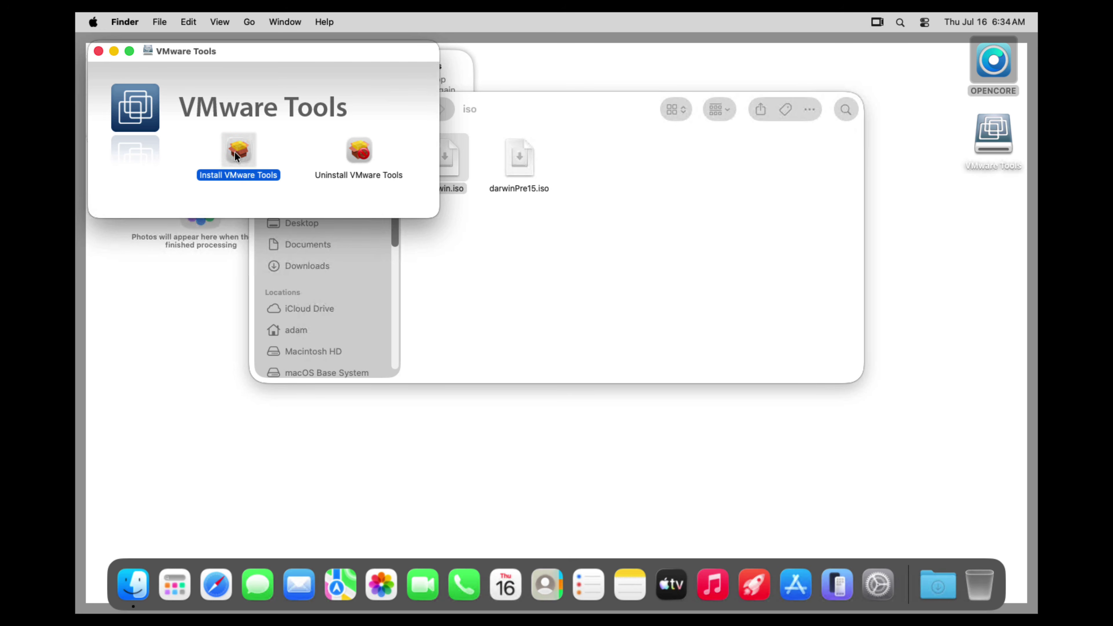
double_click(234, 153)
double_click(235, 152)
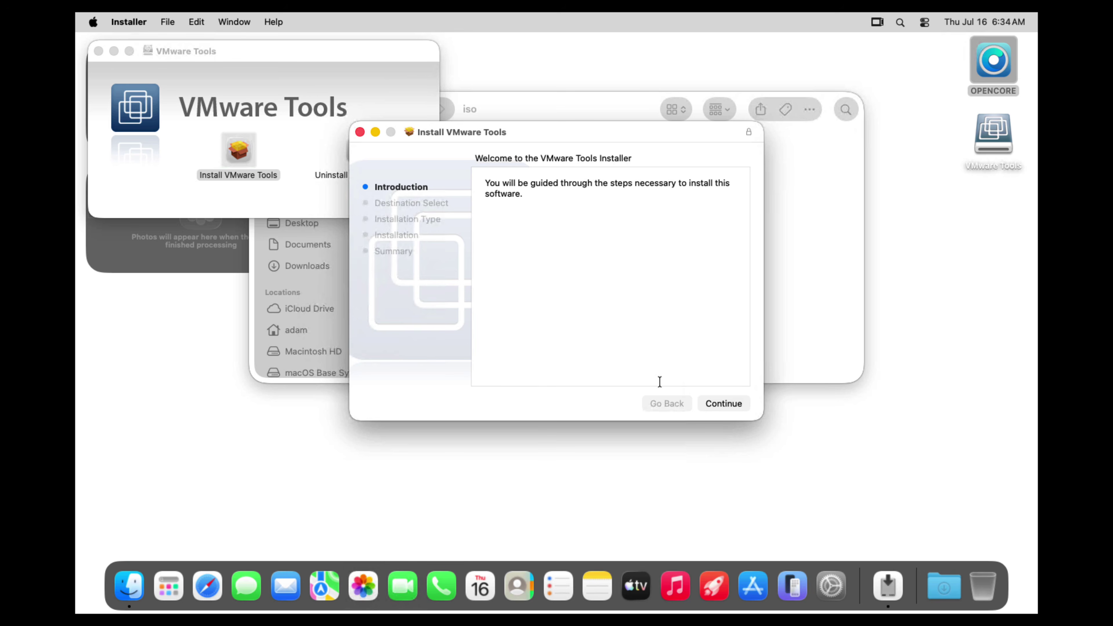
Step: Install VMware Tools, allowing the installer removable-volume and administration access and authorizing it with the account password
left_click(720, 405)
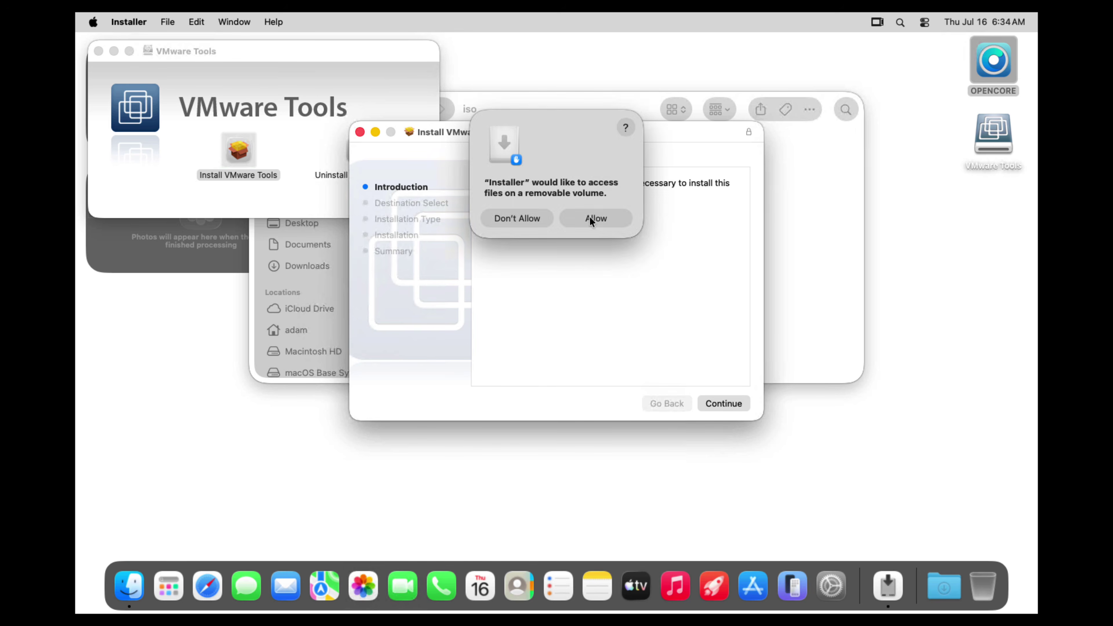
left_click(590, 216)
left_click(717, 404)
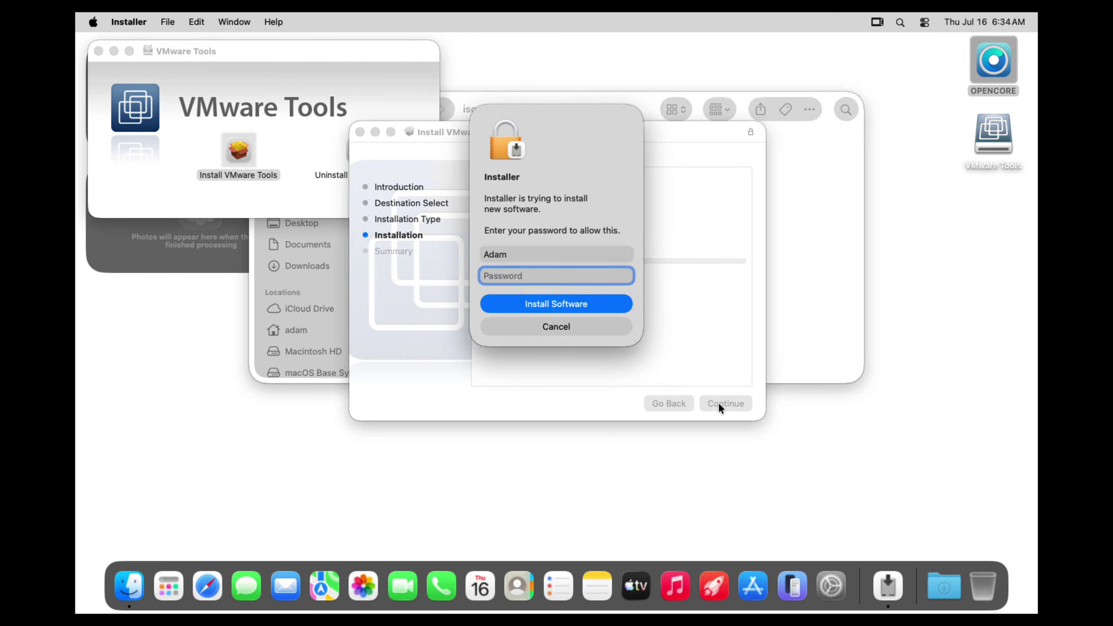
type("••••")
key("Return")
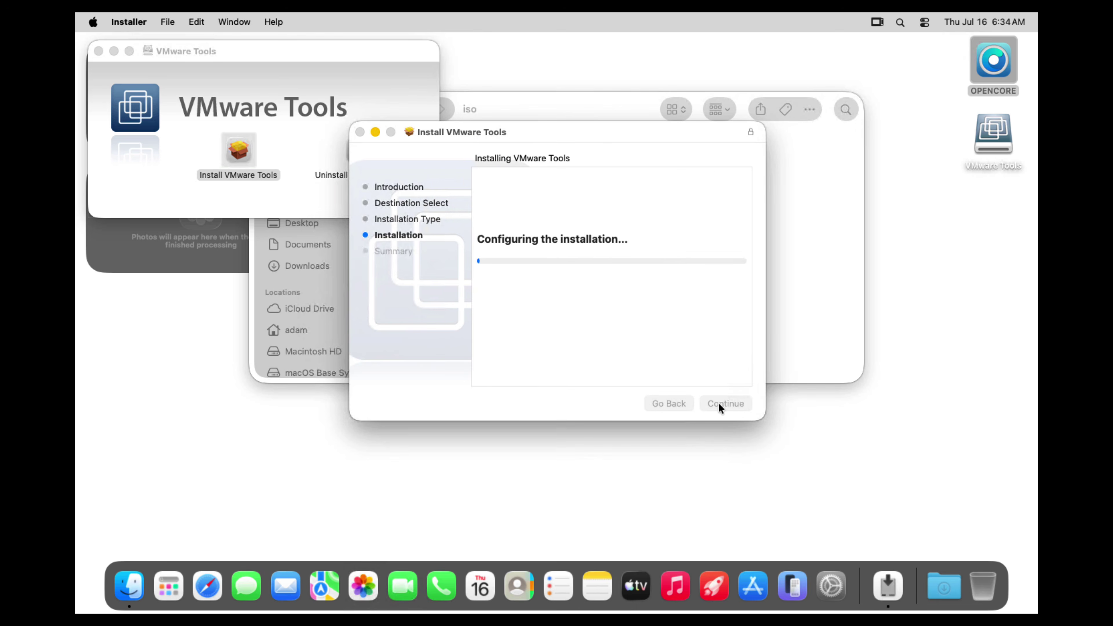
left_click(596, 251)
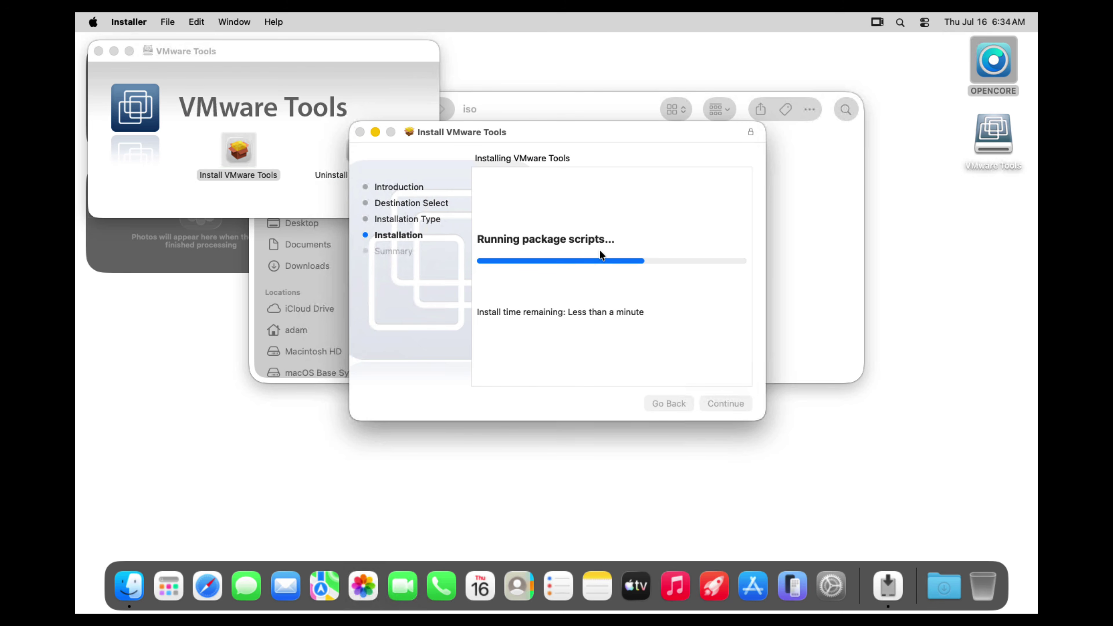
Step: Allow the blocked VMware, Inc. system software in Privacy & Security with the account password, and close System Settings
left_click(563, 291)
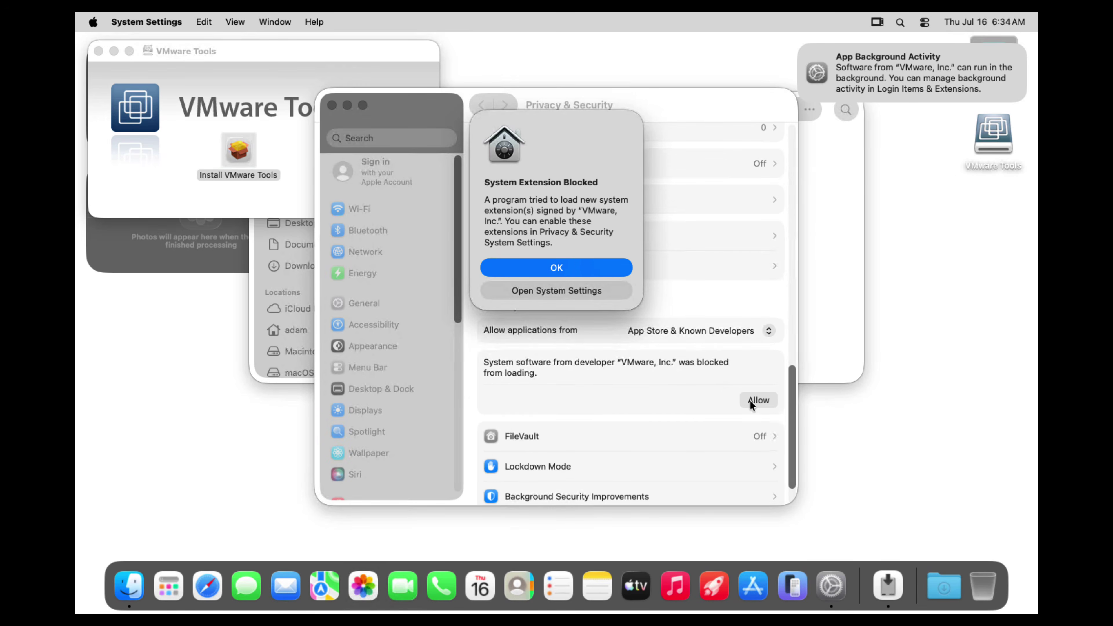
left_click(751, 400)
left_click(540, 290)
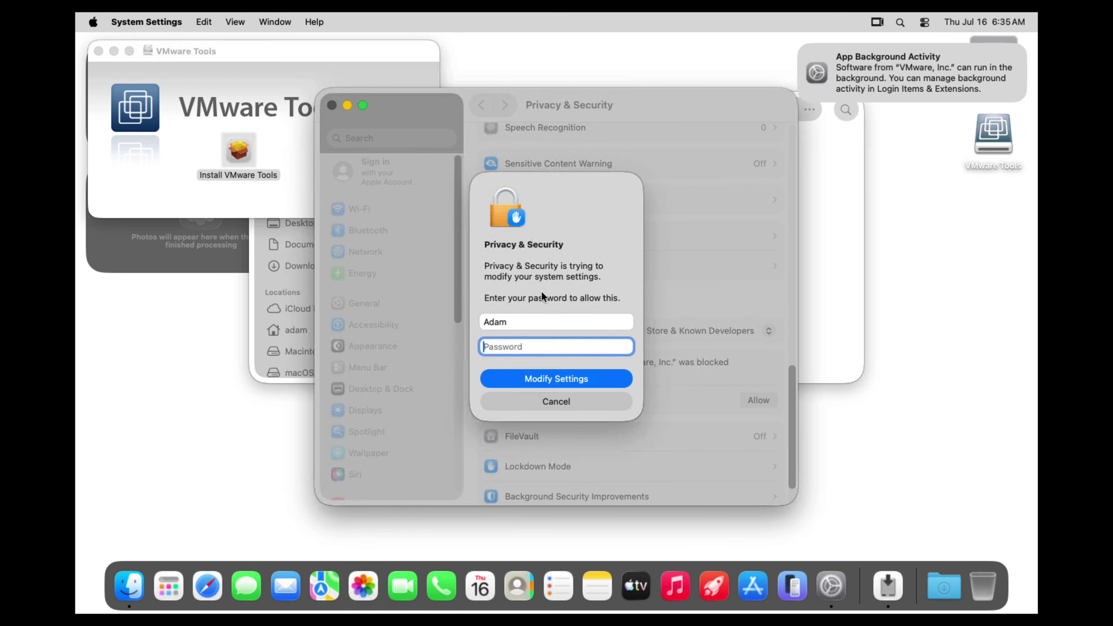
type("••••")
left_click(554, 377)
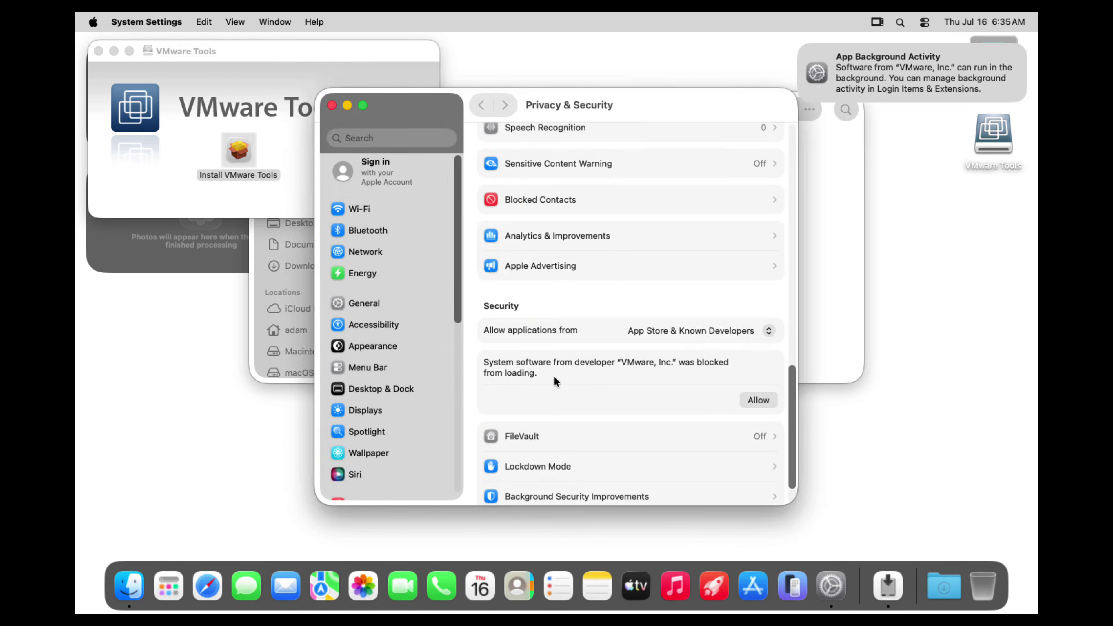
left_click(518, 312)
left_click(331, 105)
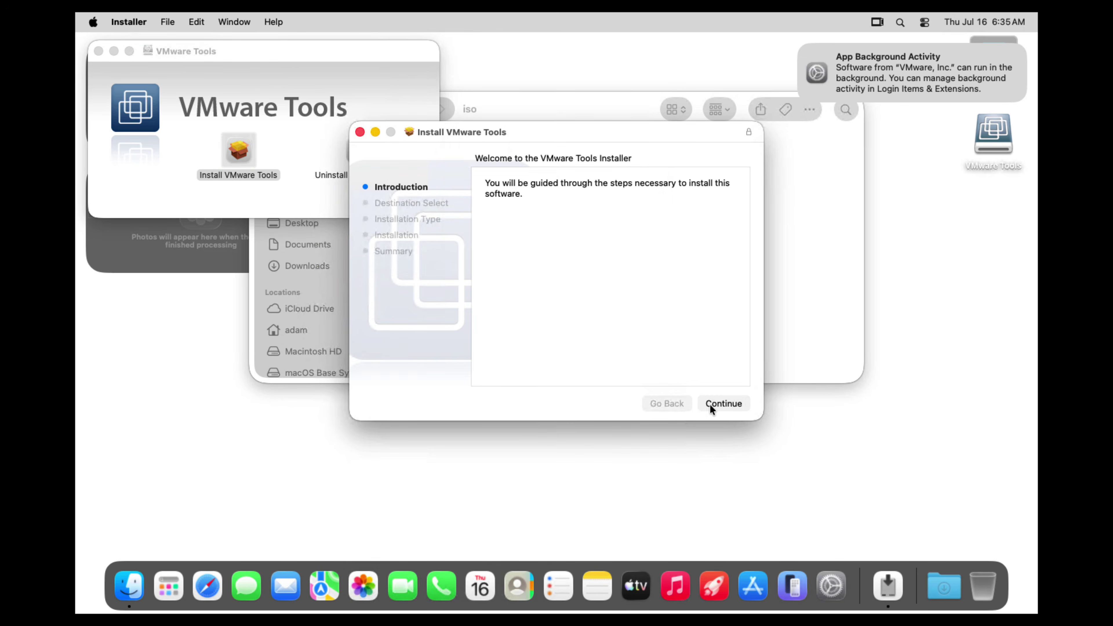
Step: Run the VMware Tools installation again for all users, authorizing it with the account password and administration access, and restart the Mac
left_click(710, 405)
left_click(610, 218)
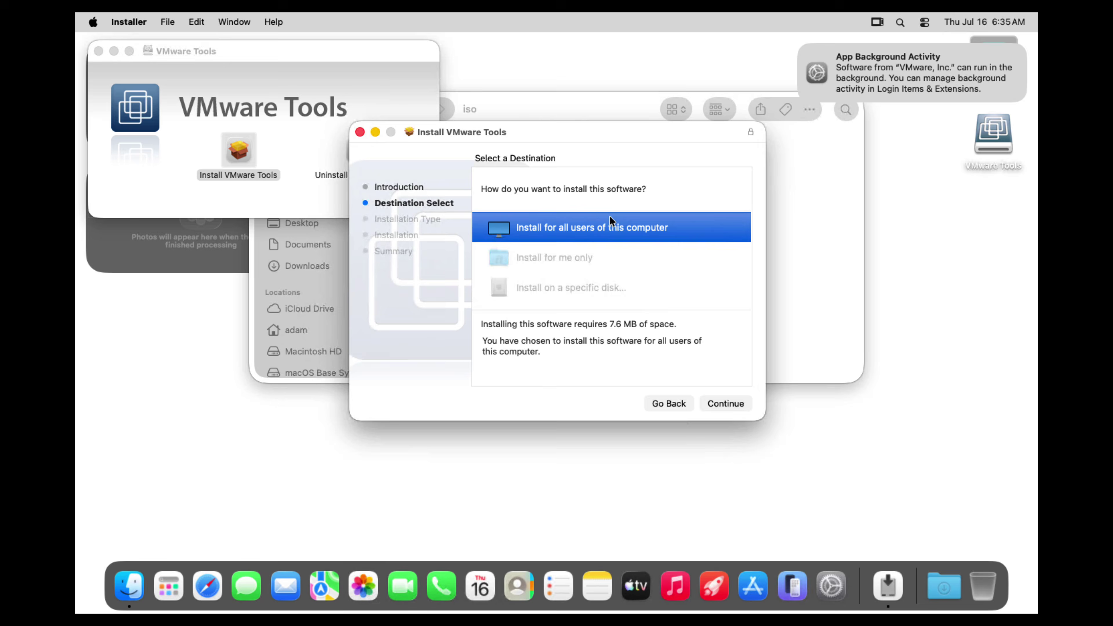
left_click(723, 398)
left_click(722, 398)
type("••••")
key("Return")
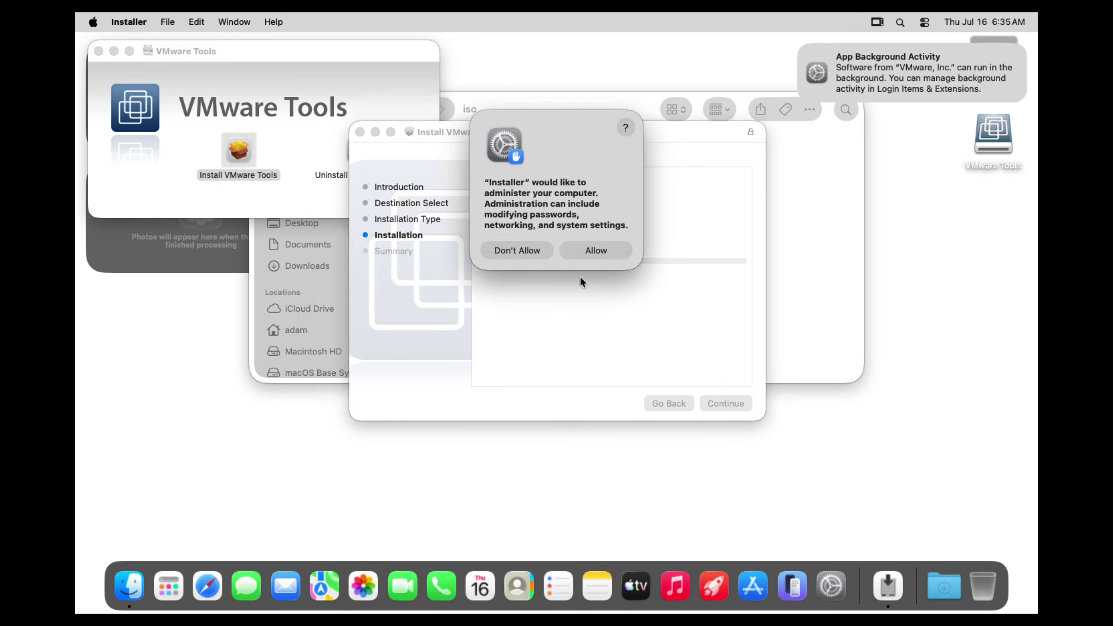
left_click(592, 246)
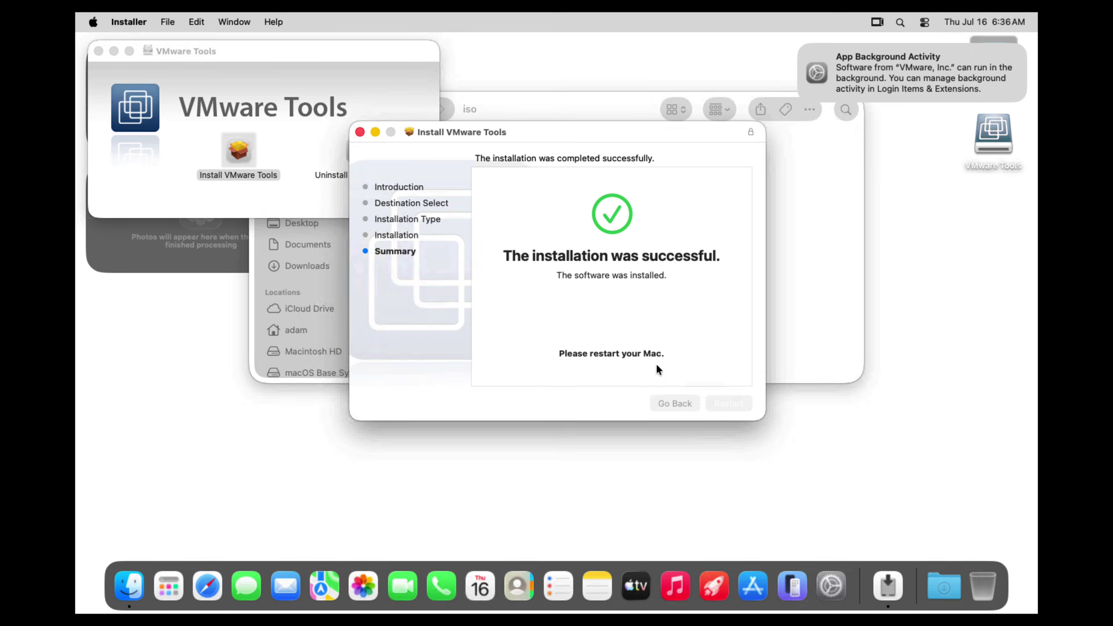
left_click(93, 22)
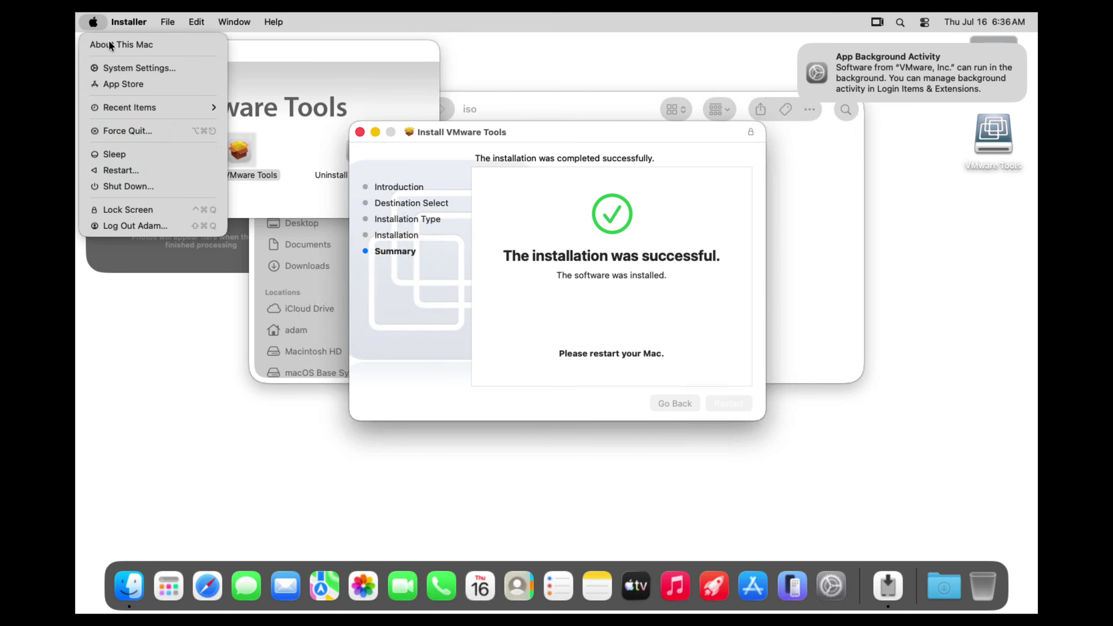
left_click(140, 176)
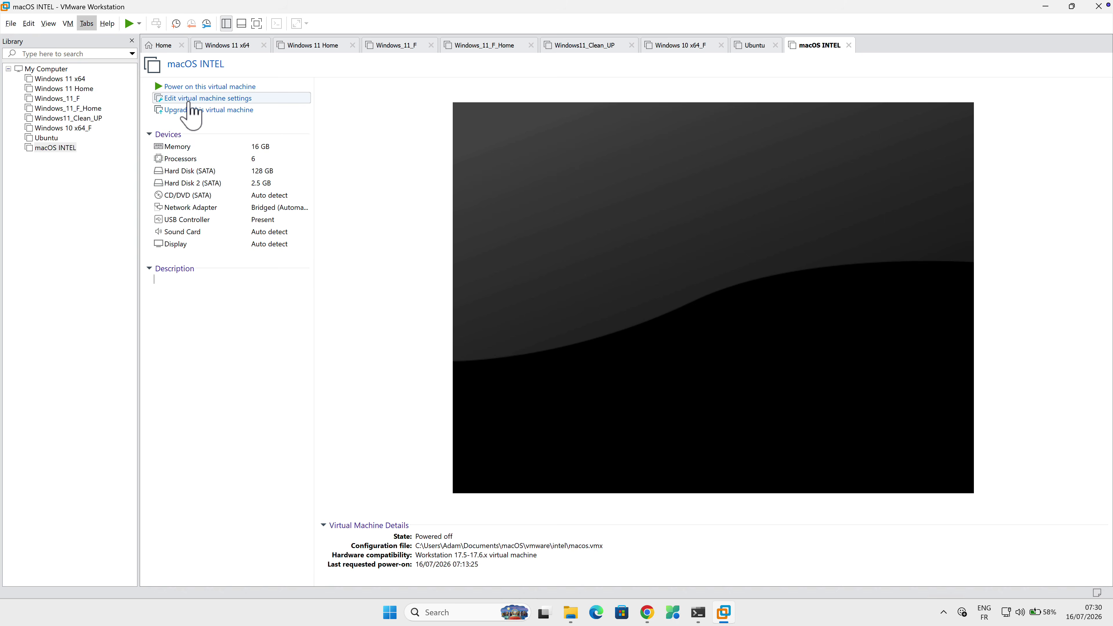
Step: Set folder sharing to Always enabled in the settings of the macOS INTEL virtual machine
left_click(190, 99)
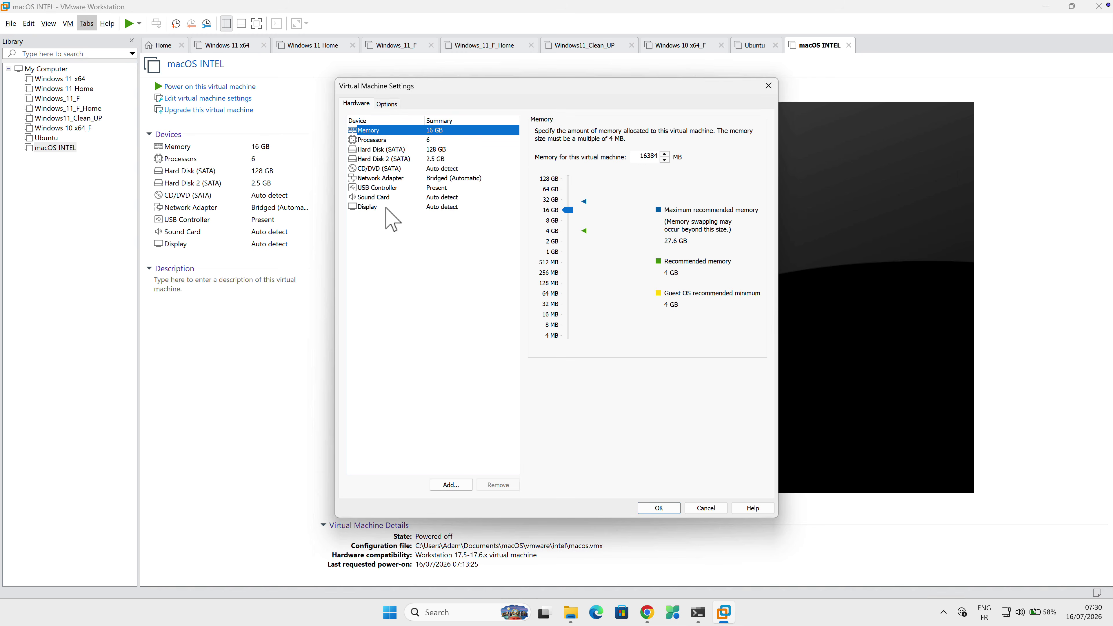
left_click(387, 103)
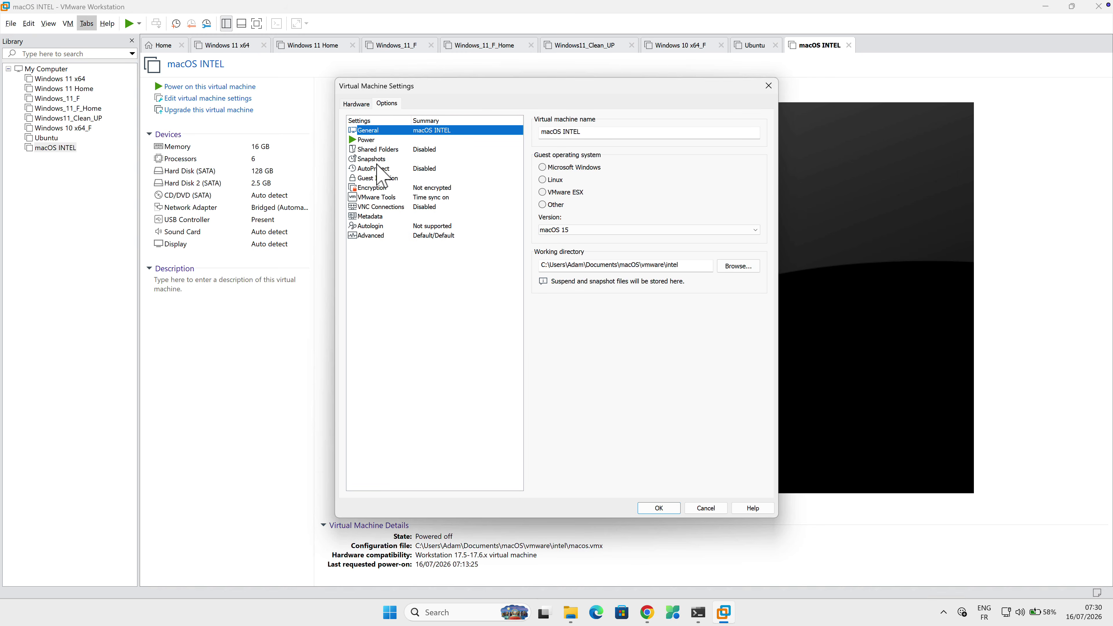
left_click(379, 150)
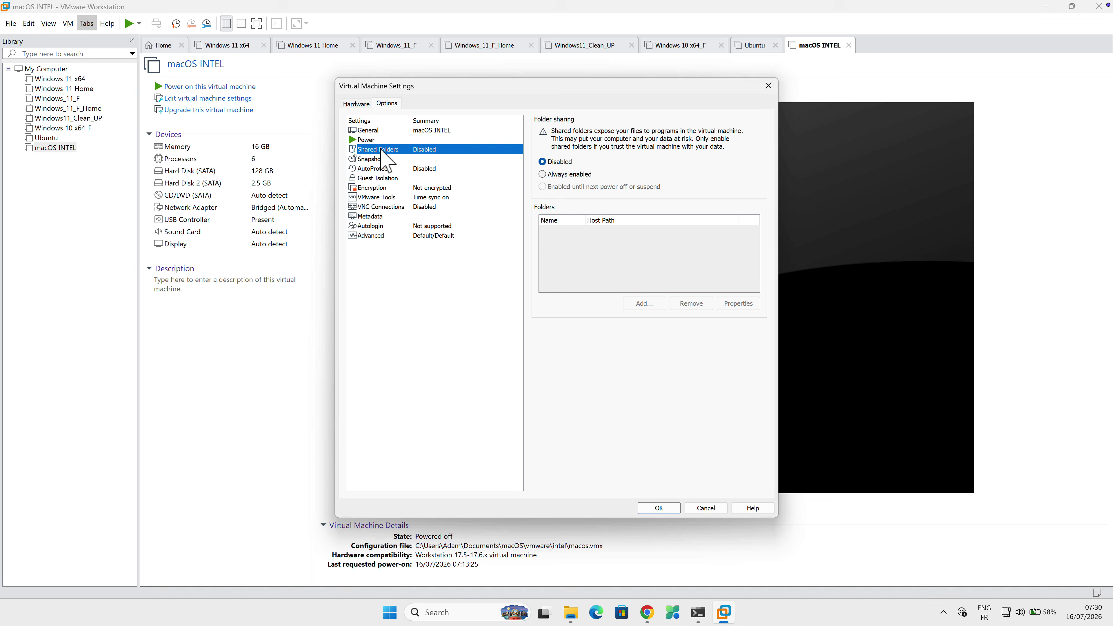
left_click(542, 174)
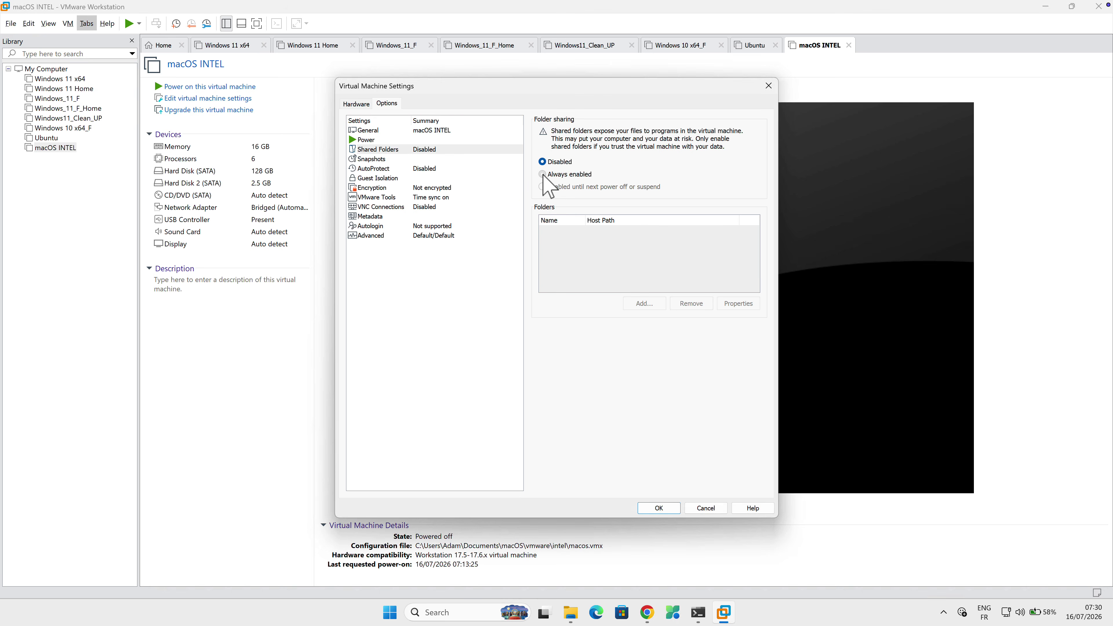
Step: Add the macOS folder in Documents as a shared host folder for the virtual machine
left_click(644, 304)
left_click(648, 259)
scroll(516, 328, "up", 2)
left_click(510, 290)
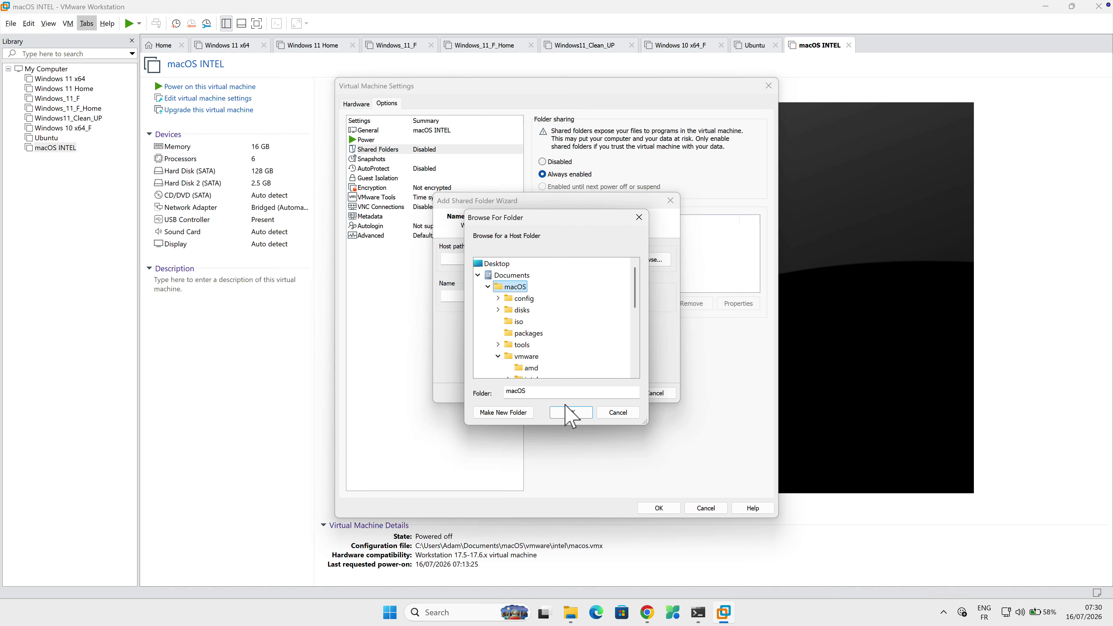
left_click(568, 413)
left_click(589, 394)
left_click(607, 394)
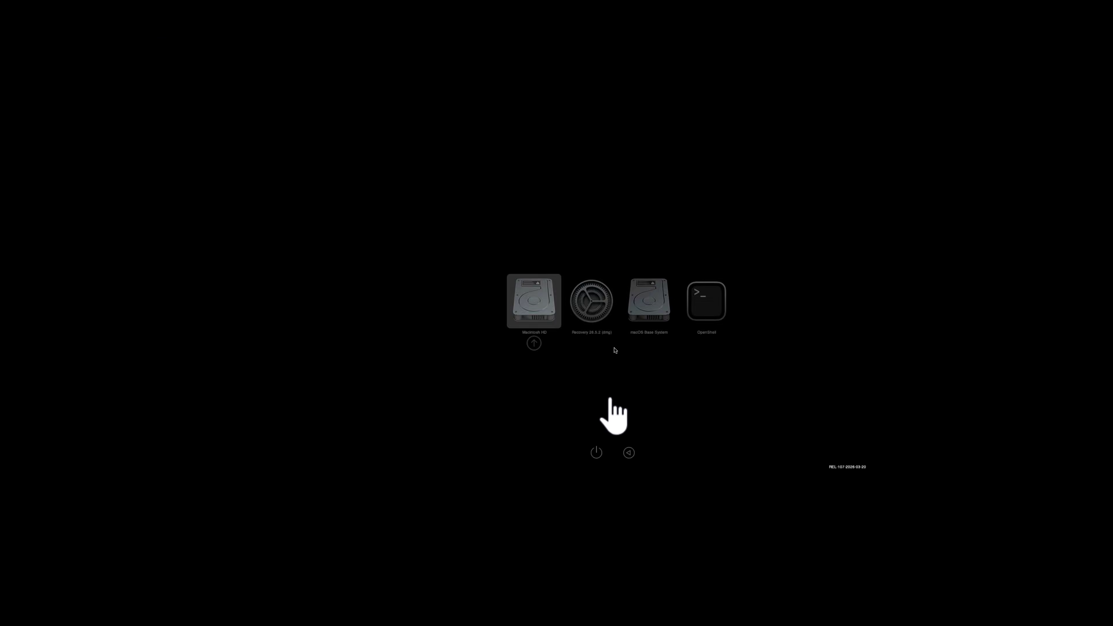
Step: Start OpenShell from the virtual machine's OpenCore boot picker
key("Right")
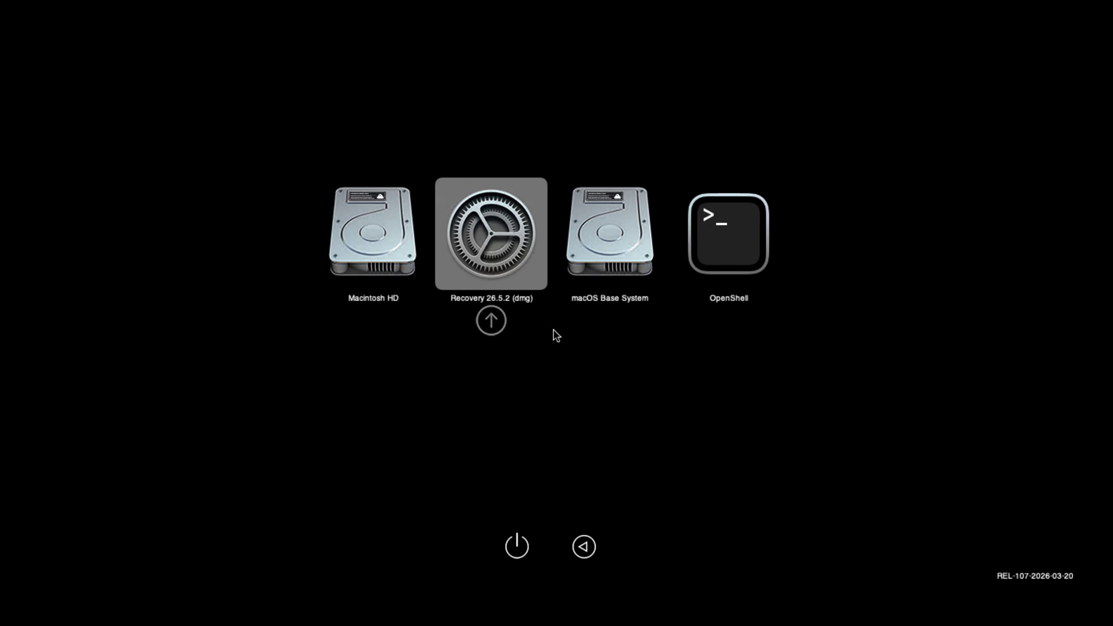
key("Right")
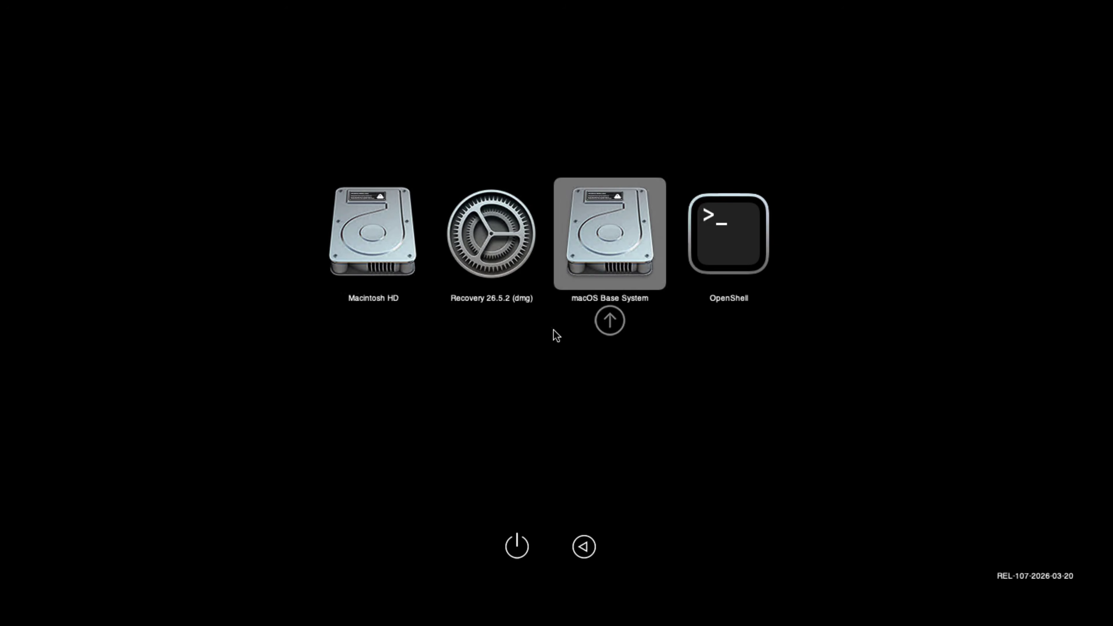
key("Right")
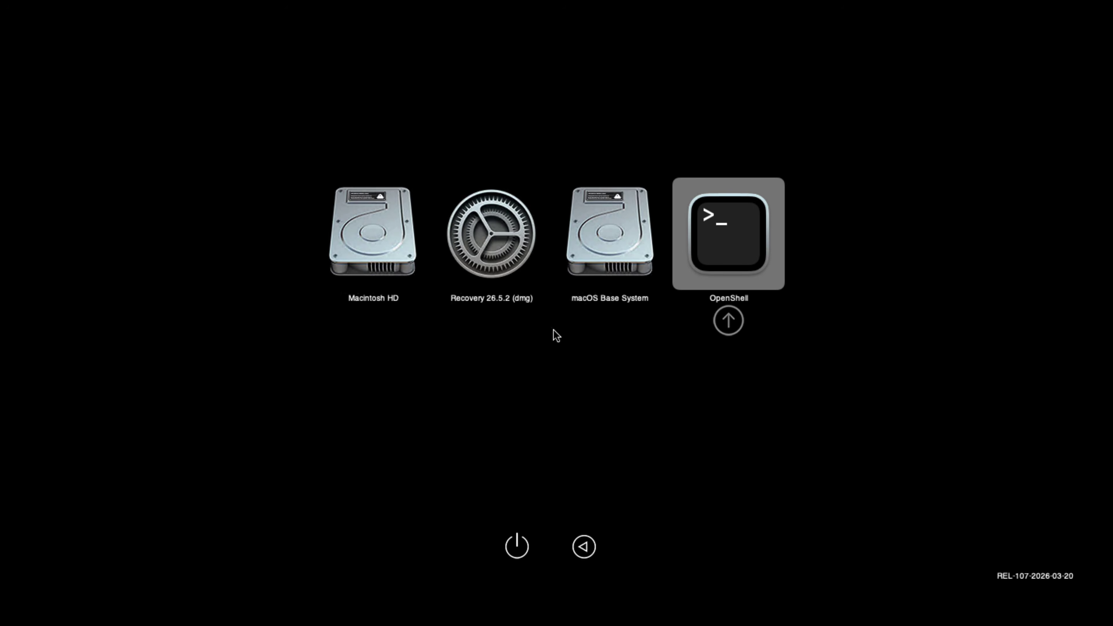
key("Left")
key("Right")
key("Return")
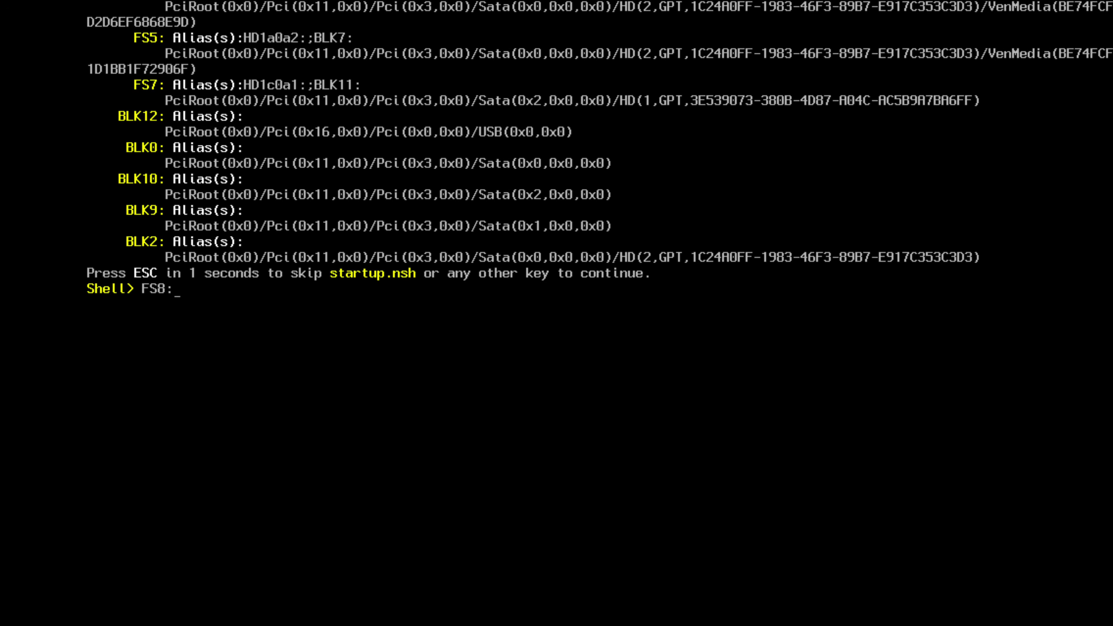
Step: Switch the shell to the FS8: volume and change to the EFI\OC\Tools directory
key("Return")
key("Return")
type("cd EFI")
key("Return")
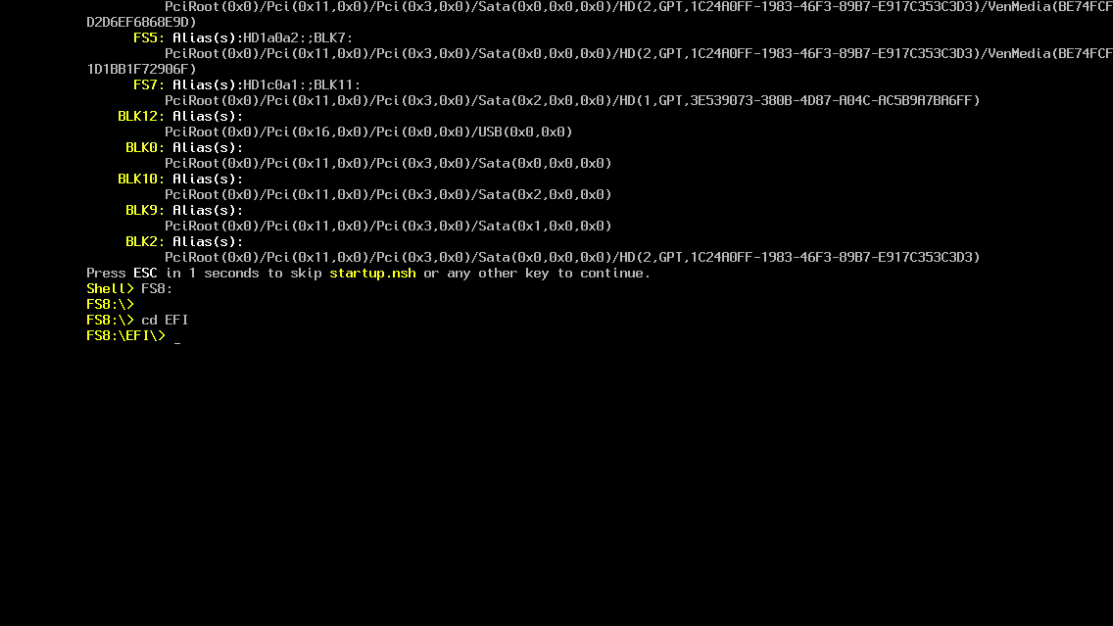
key("Return")
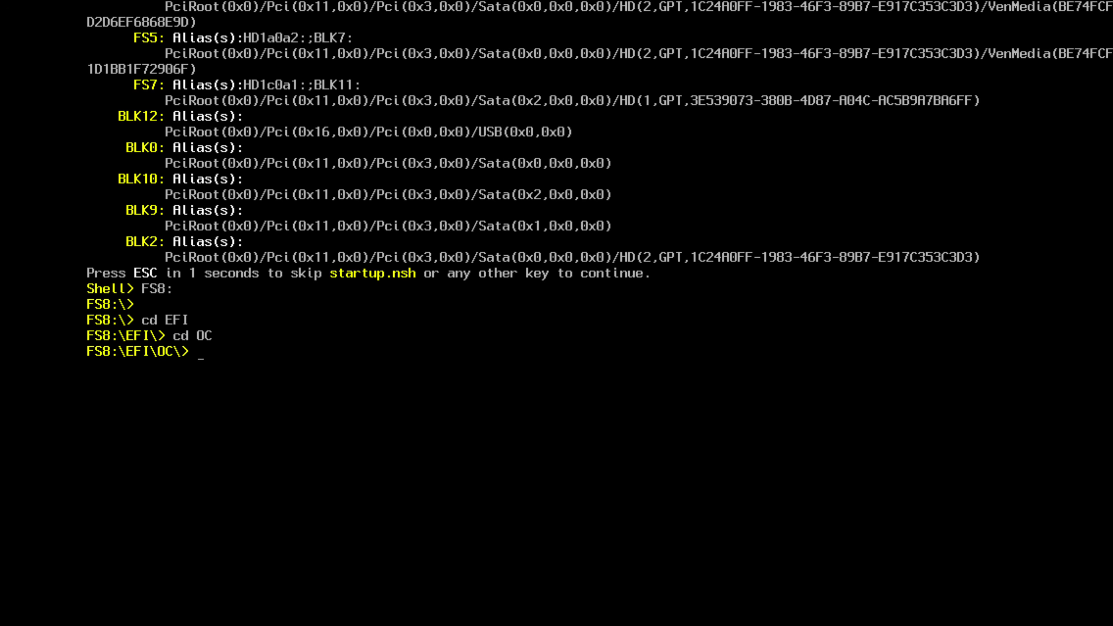
key("Return")
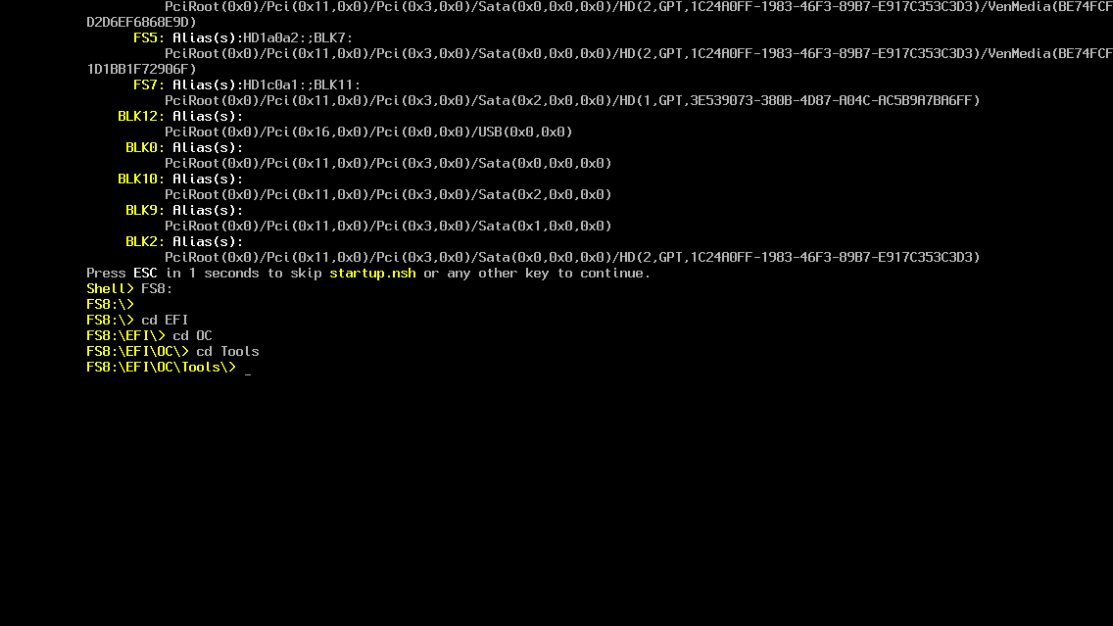
Step: List the files in the Tools directory and check the System Integrity Protection status with CsrUtil.efi
type("dir")
key("Return")
type("Csr")
key("Tab")
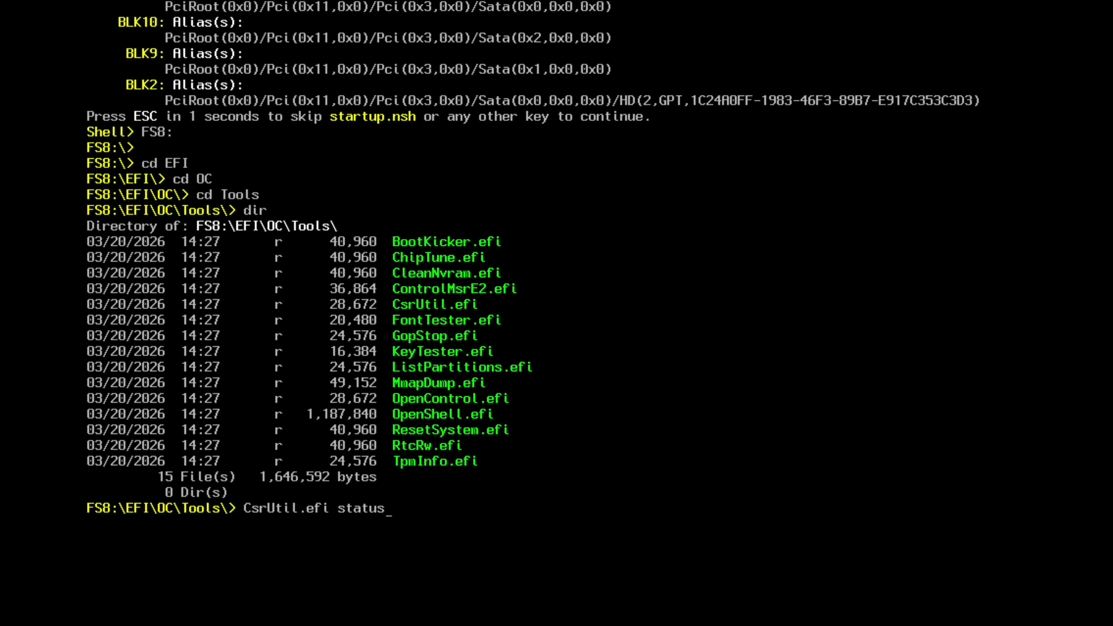
key("Return")
key("Return")
key("Return")
Step: Disable System Integrity Protection by running CsrUtil.efi disable 0xA85 in the shell
type("CsrUtil.efi ")
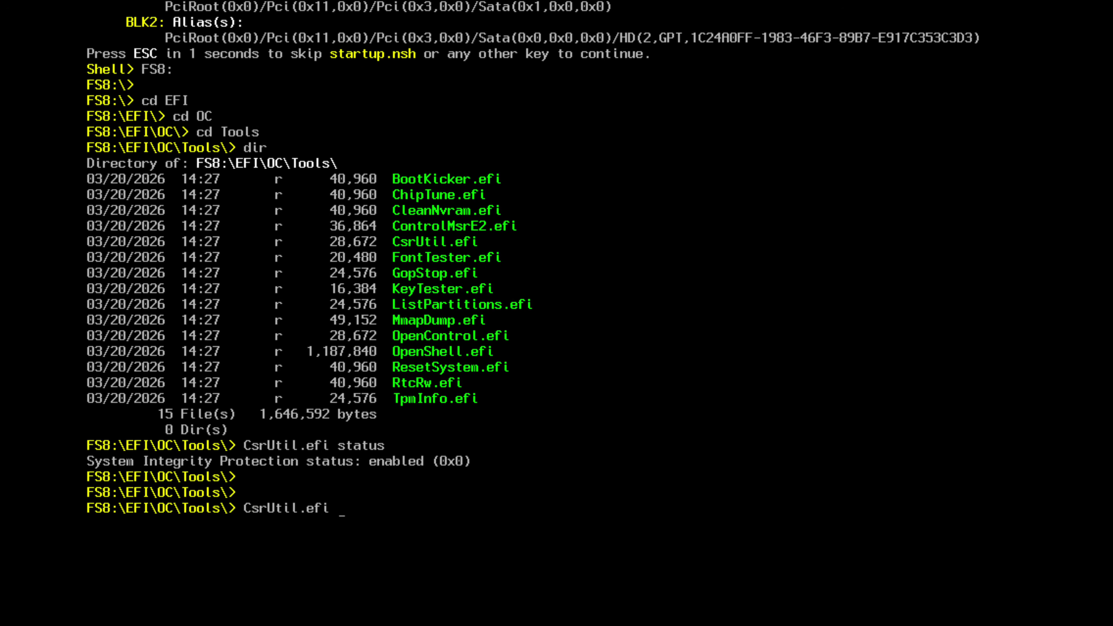
type("disq")
type("ble ")
type("0xQ85")
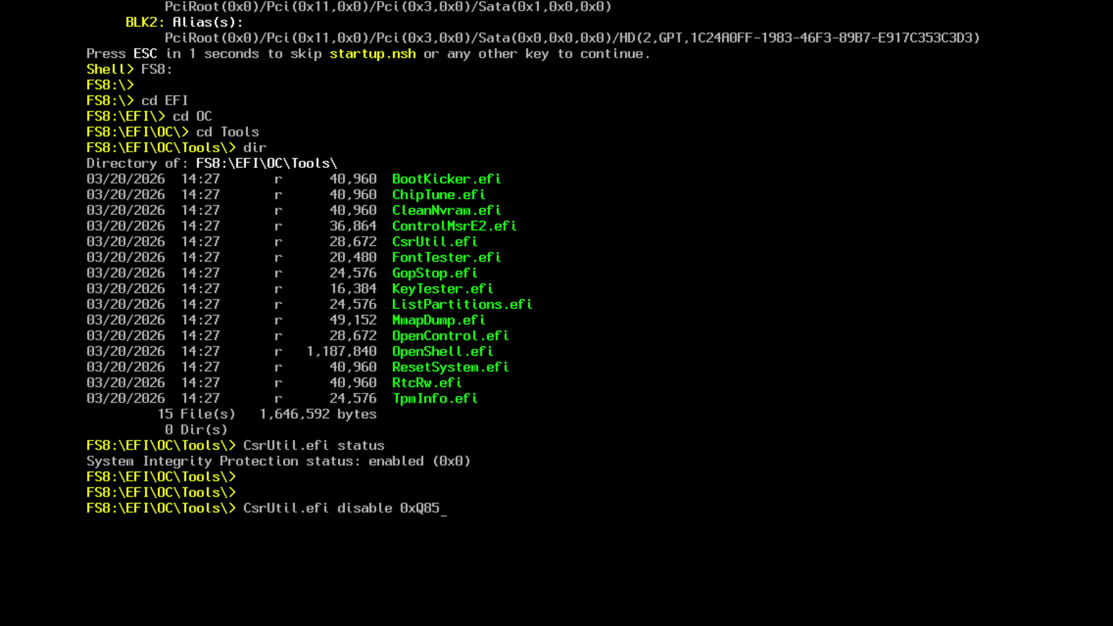
key("BackSpace")
key("BackSpace")
key("BackSpace")
key("Return")
key("Return")
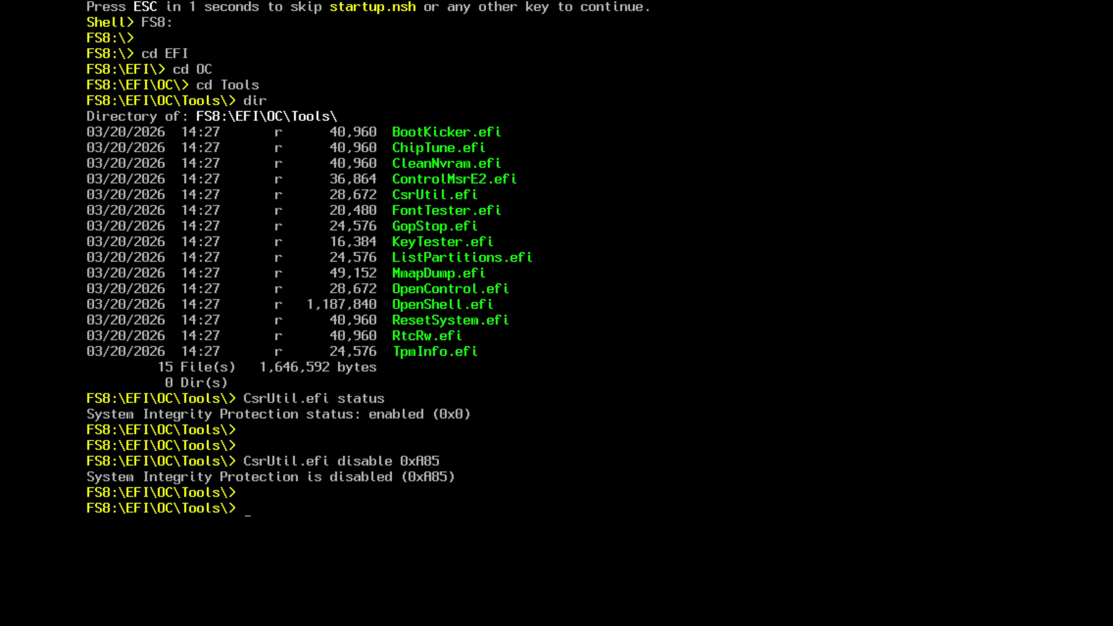
Step: Rerun CsrUtil.efi status to check the System Integrity Protection setting
key("Up")
key("Up")
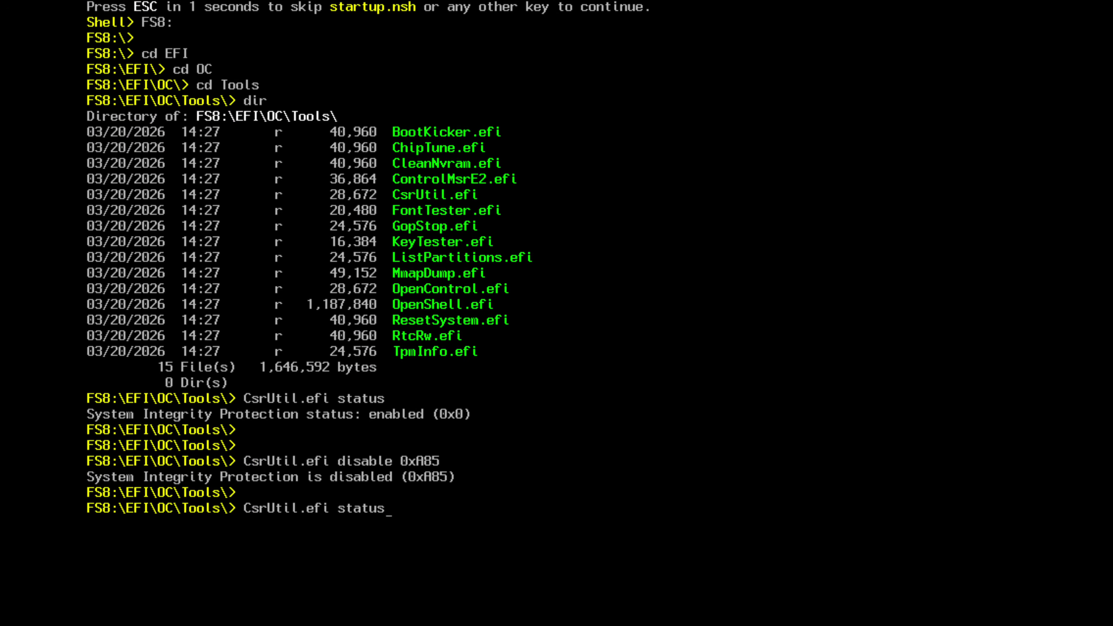
key("Return")
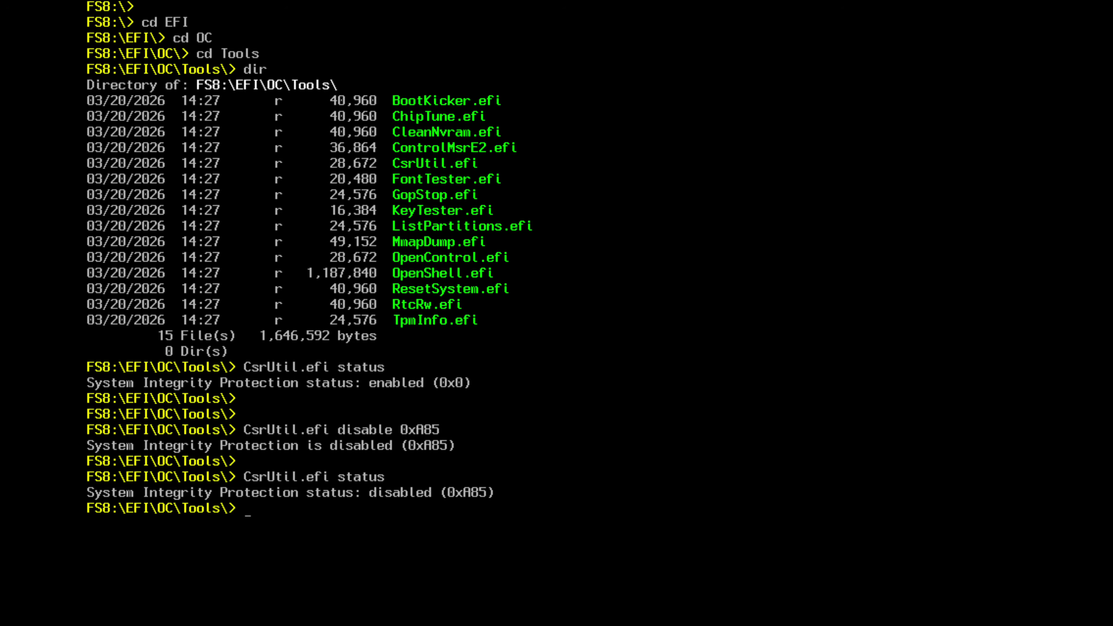
key("Return")
key("Return")
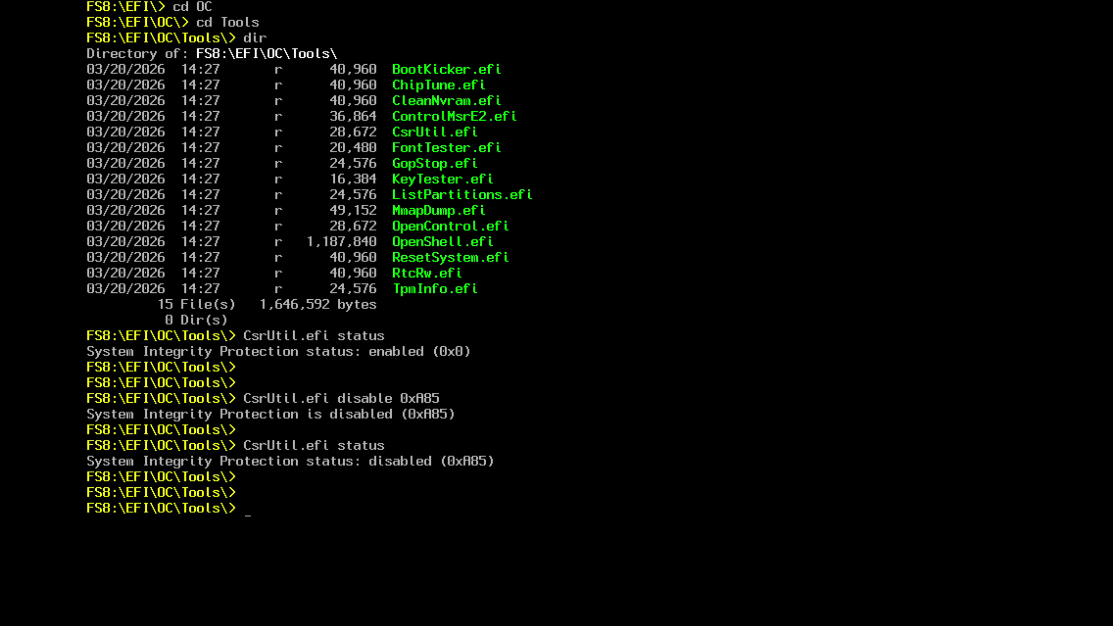
Step: Restart the virtual machine from the shell with the reset command
key("Return")
type("reset")
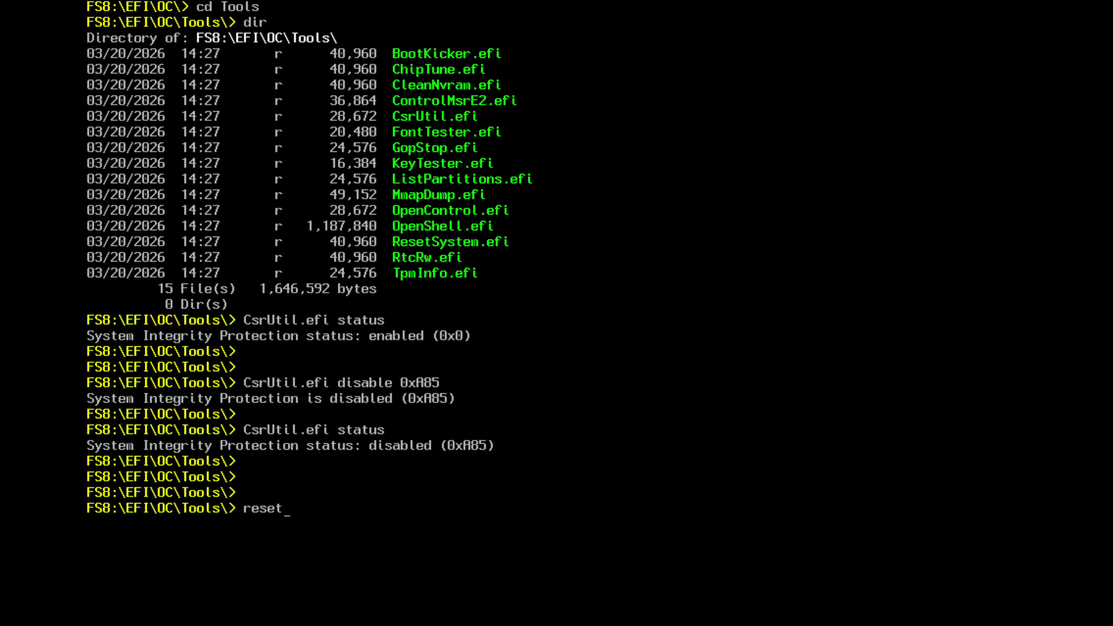
key("Return")
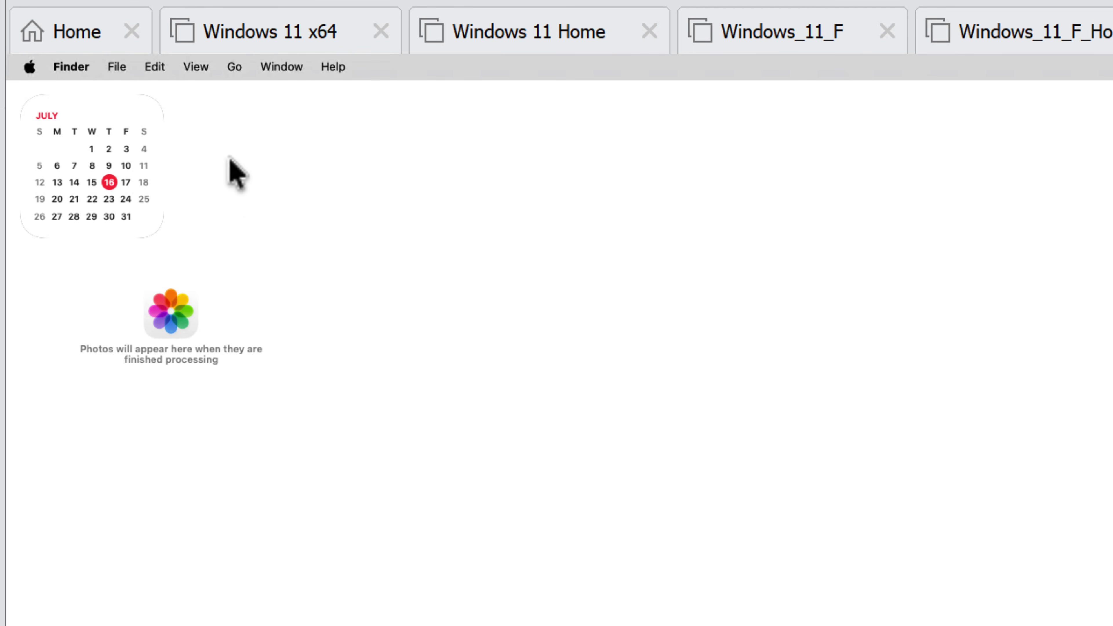
Step: Open the packages folder inside the macOS folder of VMware Shared Folders in Finder
left_click(233, 74)
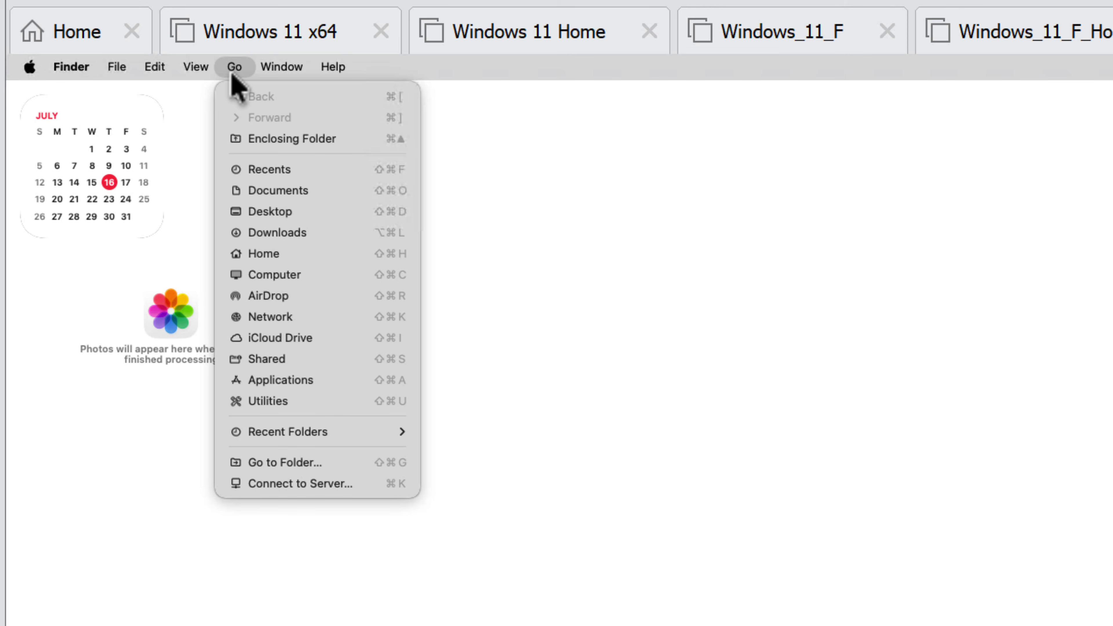
left_click(301, 276)
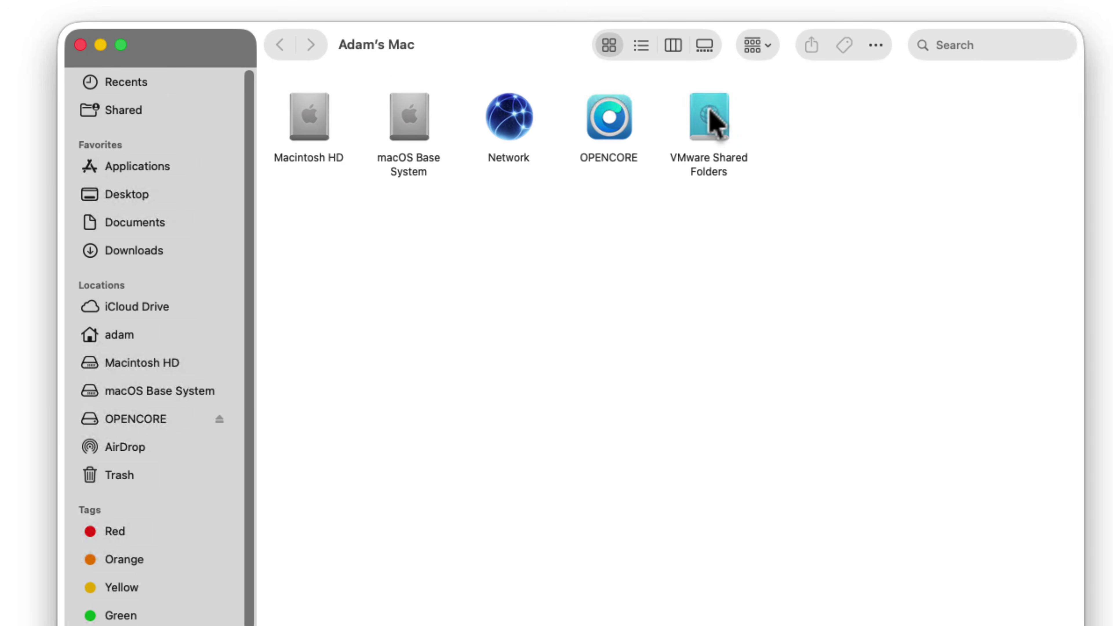
double_click(709, 122)
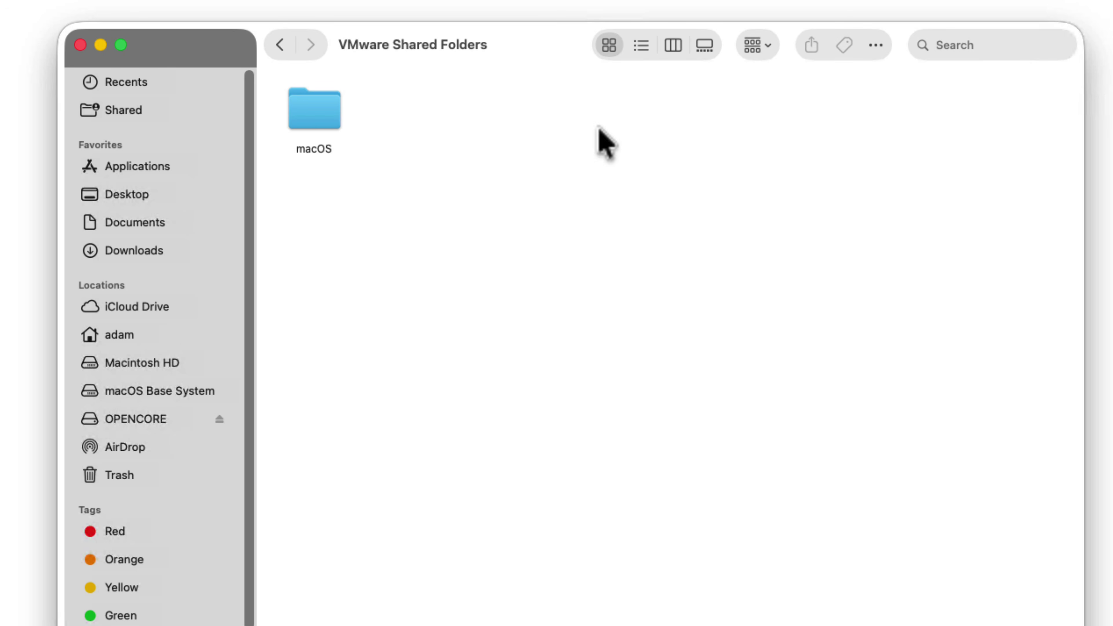
double_click(298, 112)
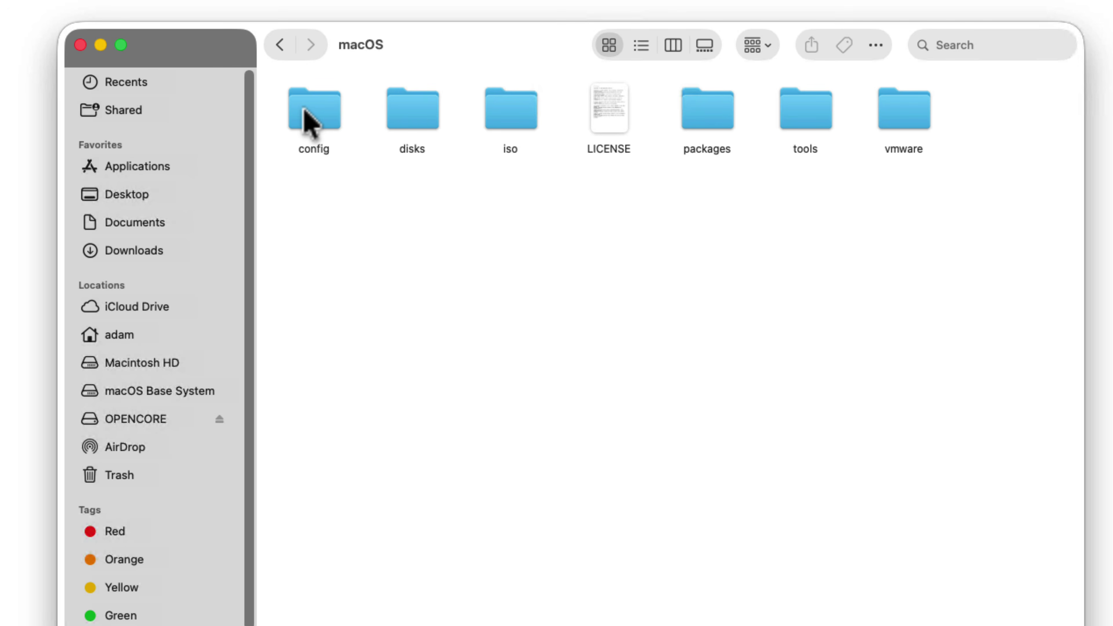
left_click(717, 119)
double_click(717, 118)
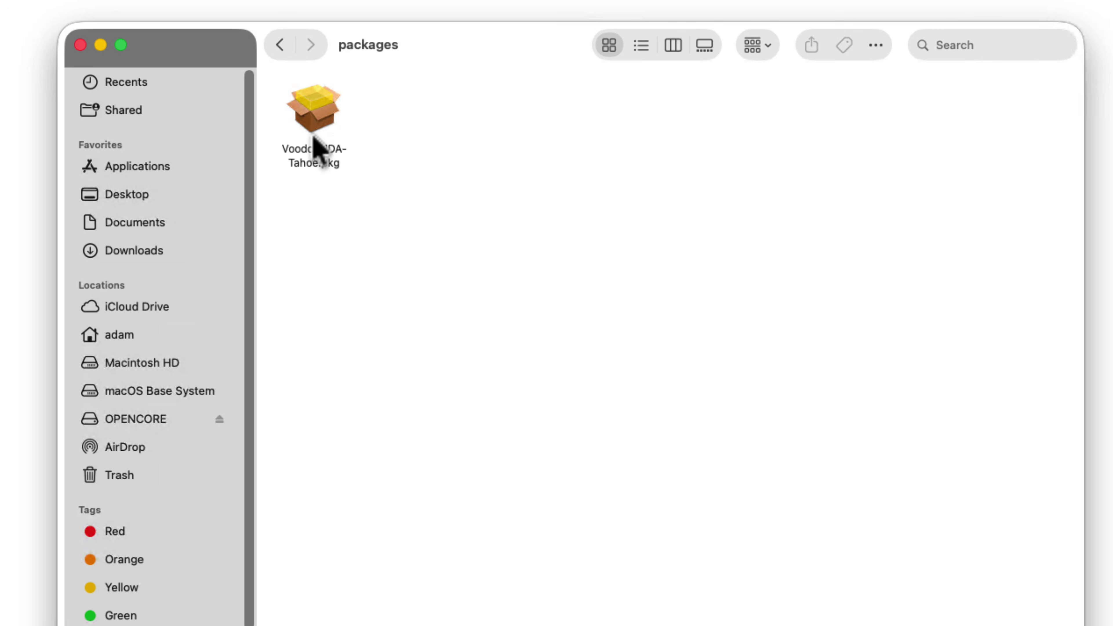
Step: Copy VoodooHDA-Tahoe.pkg from the shared packages folder into Documents
left_click(314, 127)
right_click(313, 127)
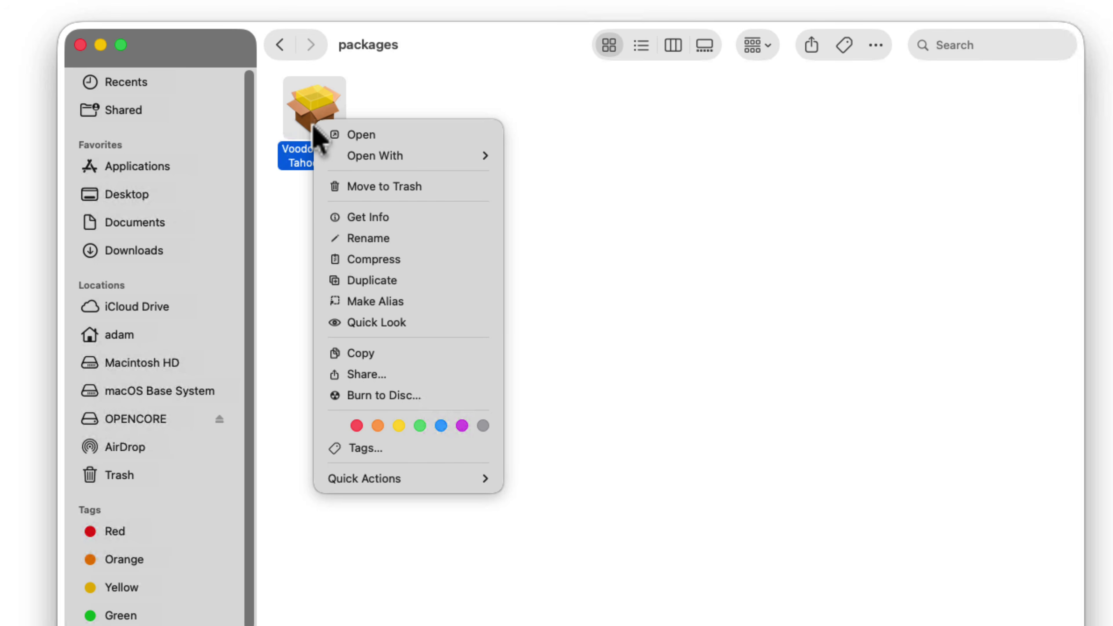
left_click(370, 355)
left_click(163, 228)
right_click(373, 173)
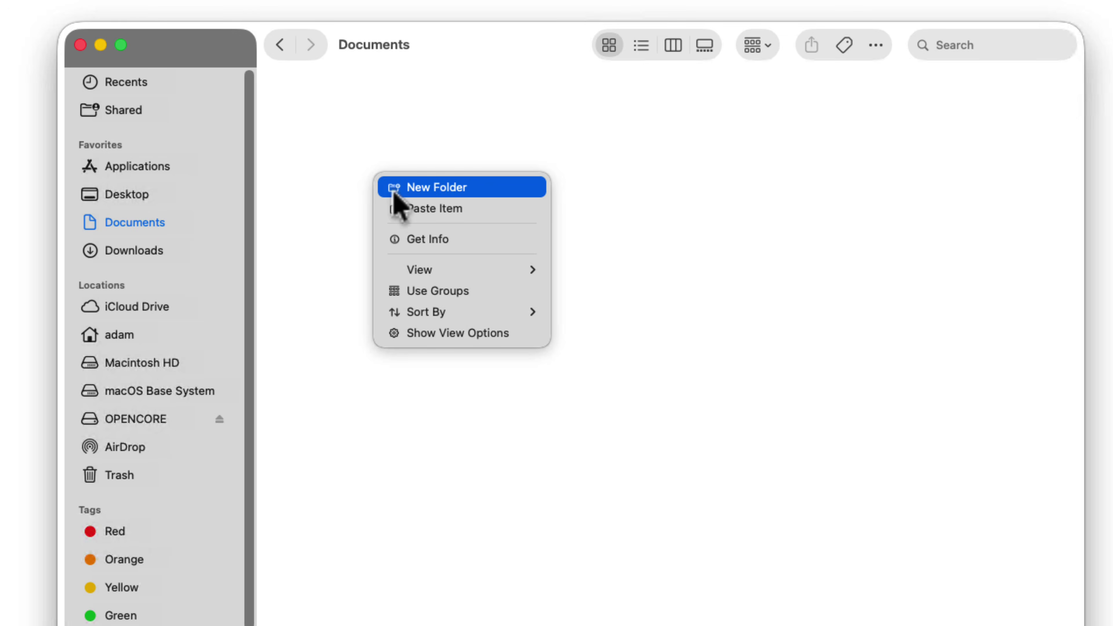
left_click(425, 208)
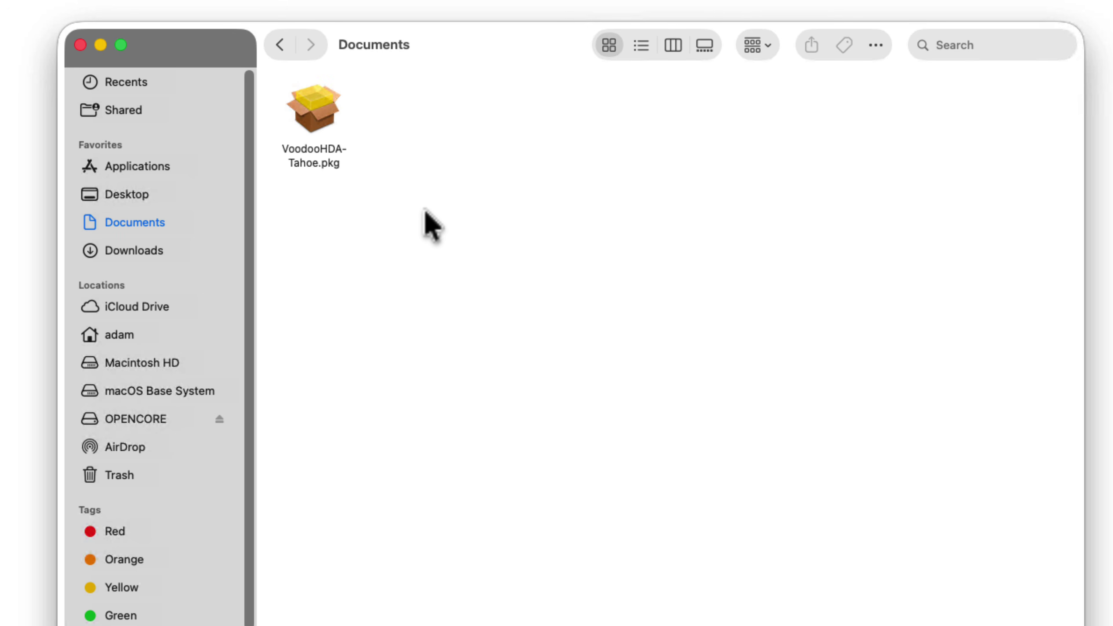
Step: Install VoodooHDA-Tahoe.pkg from Documents, authorising the installer with the account password whenever it asks
left_click(320, 120)
double_click(320, 119)
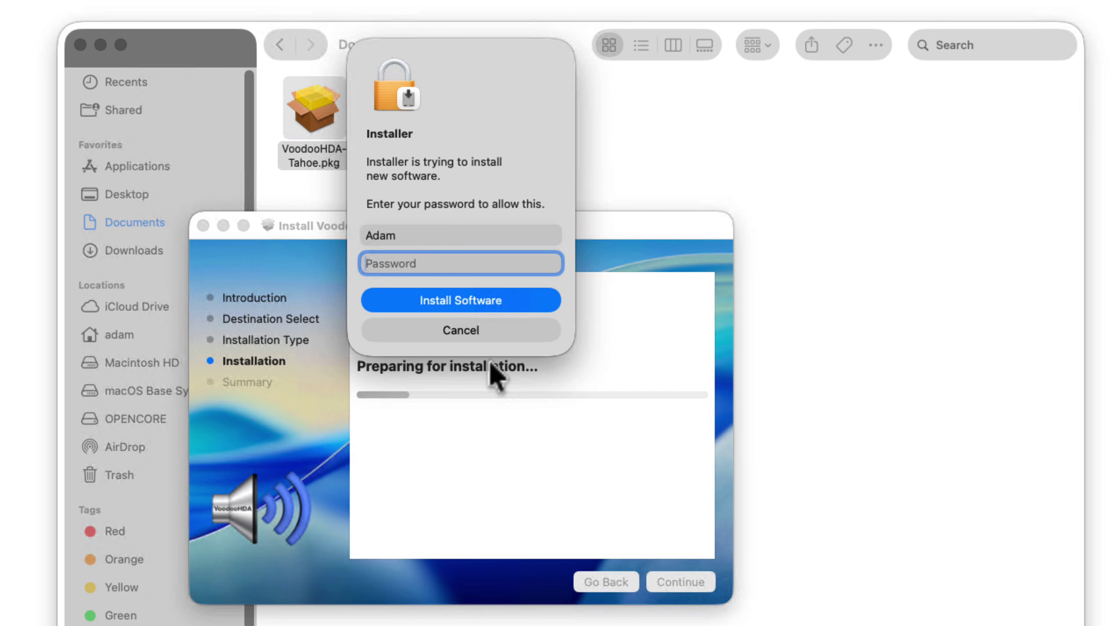
type("••••")
key("Return")
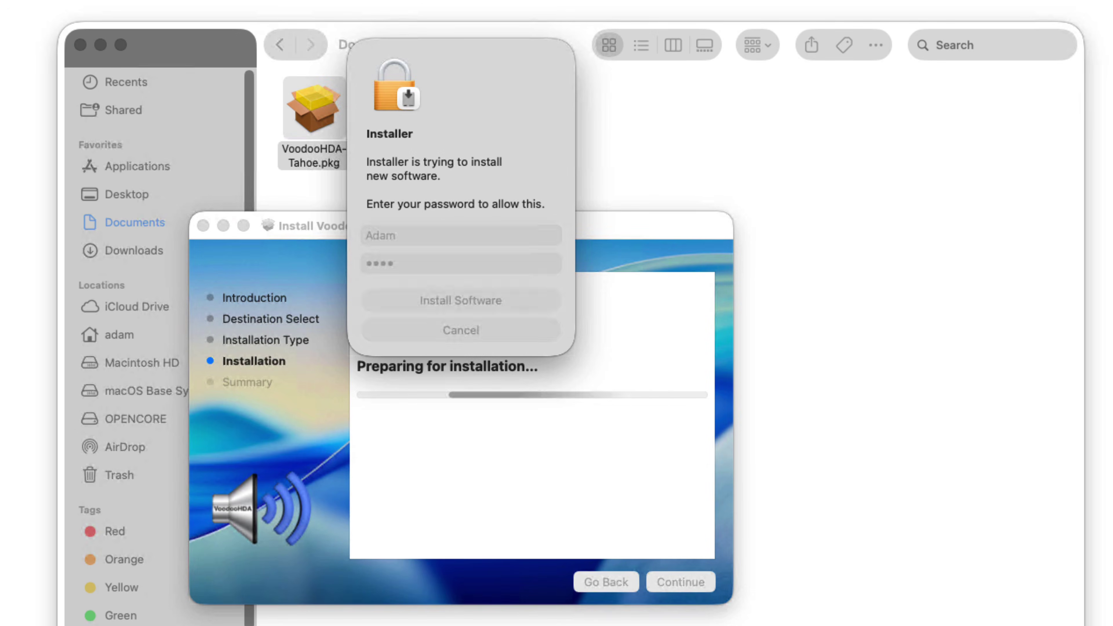
type("••••")
key("Return")
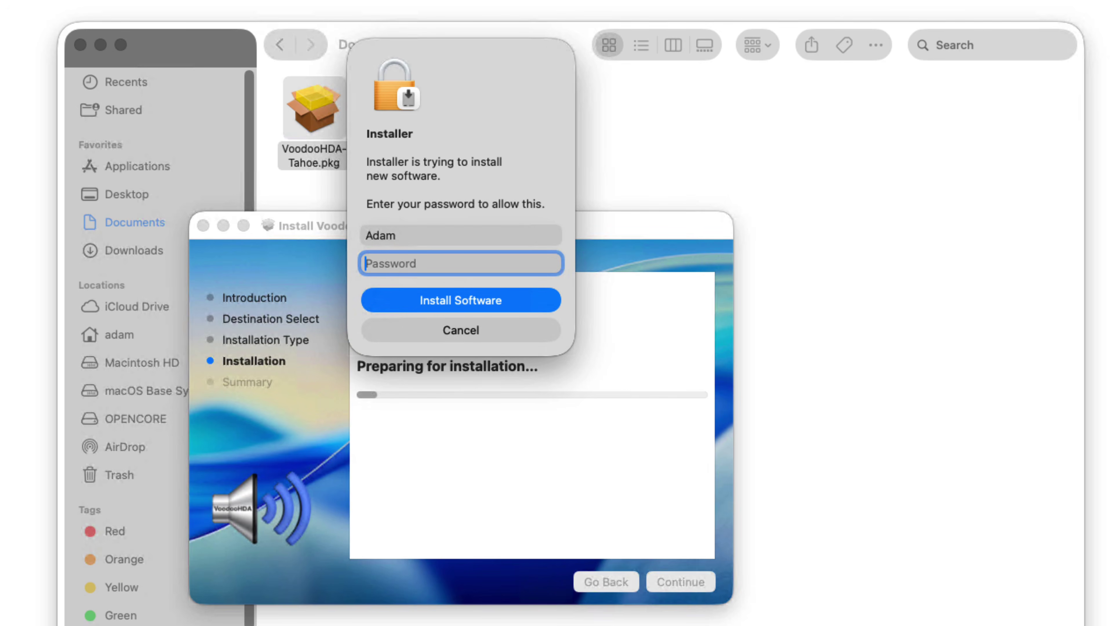
left_click(471, 306)
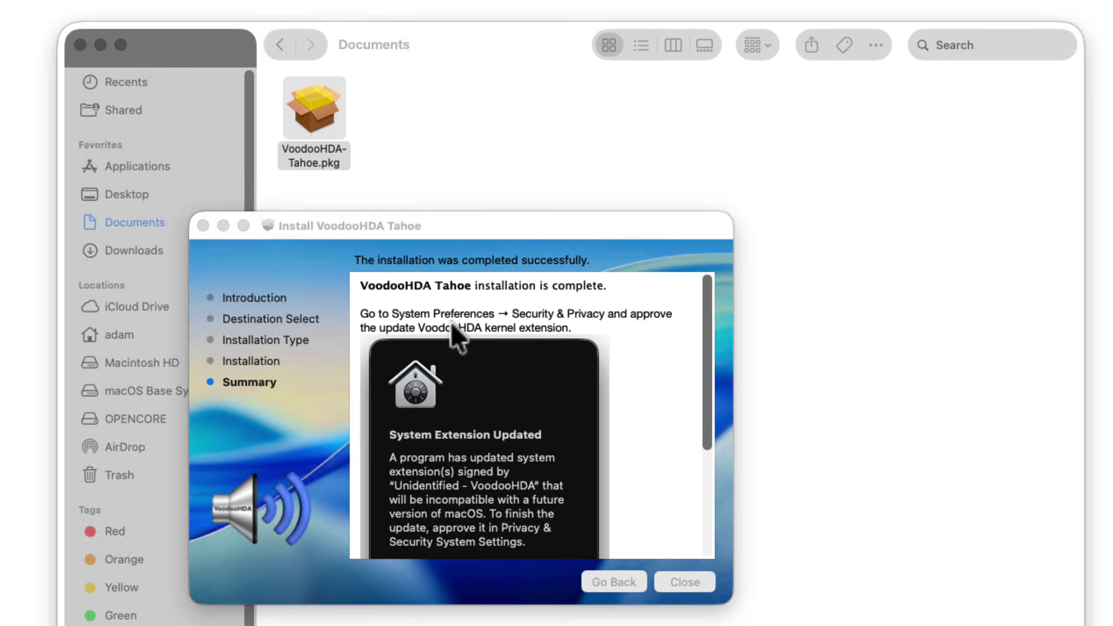
left_click(721, 504)
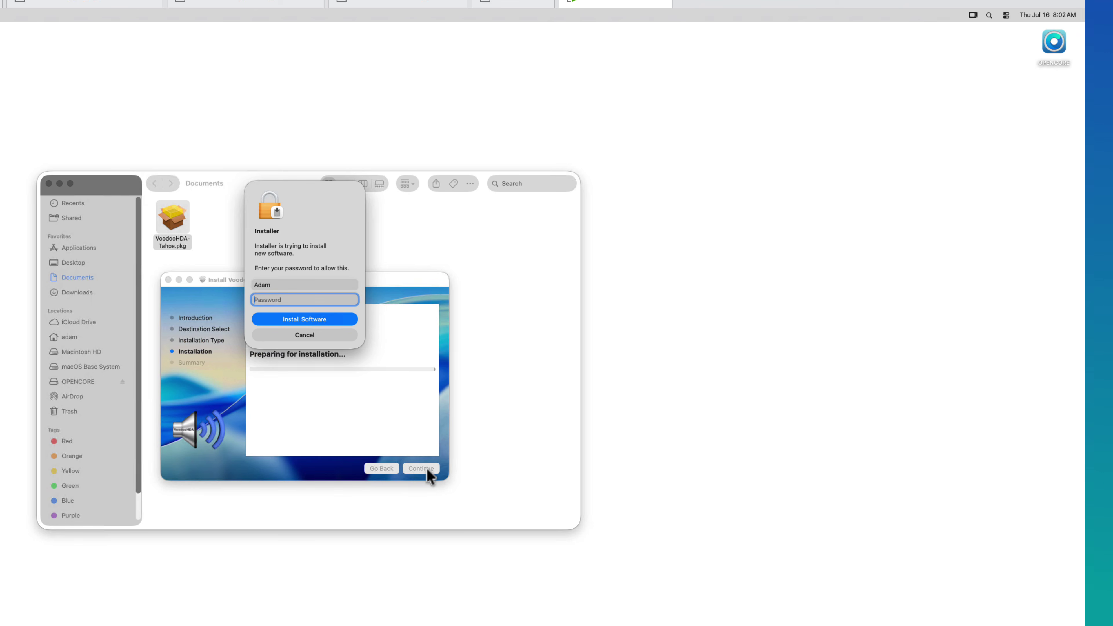
type("••••")
key("Return")
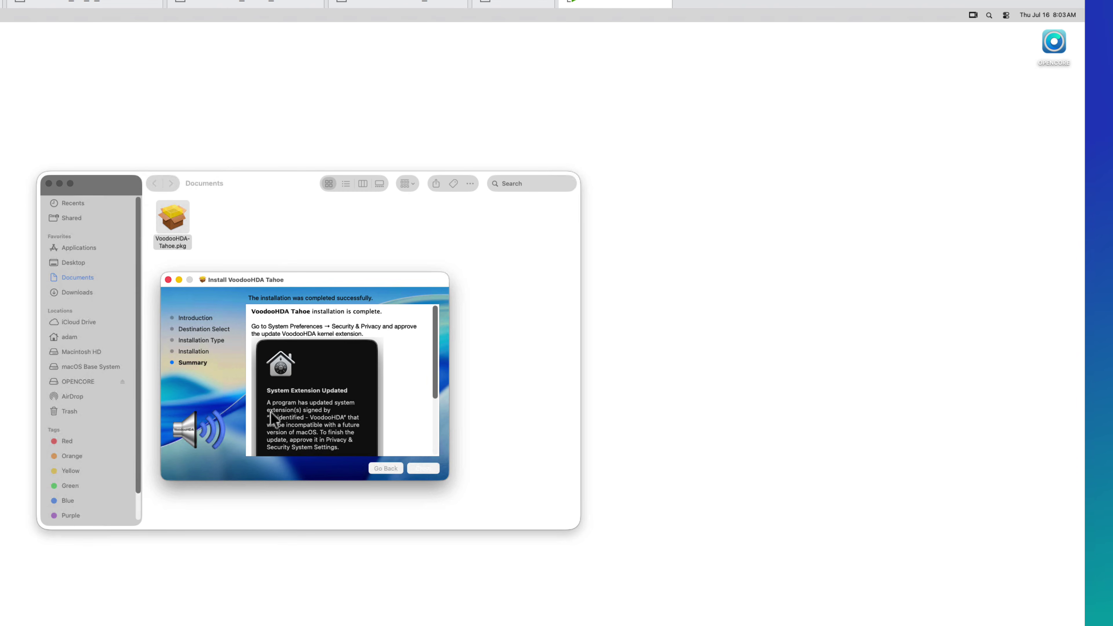
Step: Open the wallpaper options in a taller System Settings window and choose the Tahoe dynamic wallpaper
left_click(1005, 15)
left_click(1069, 212)
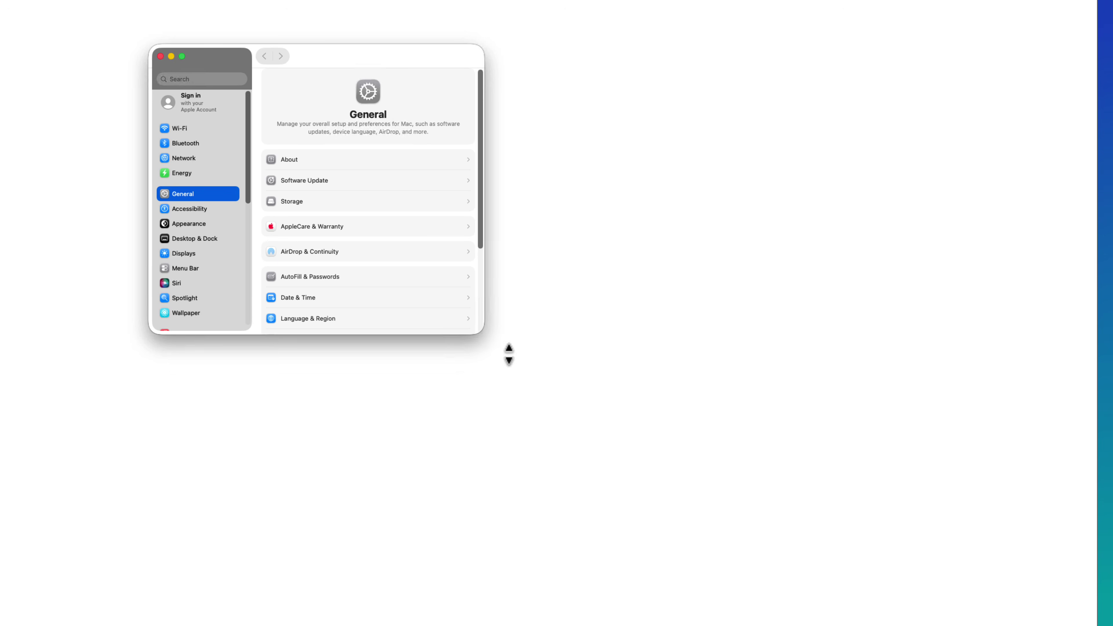
left_click_drag(508, 336, 668, 477)
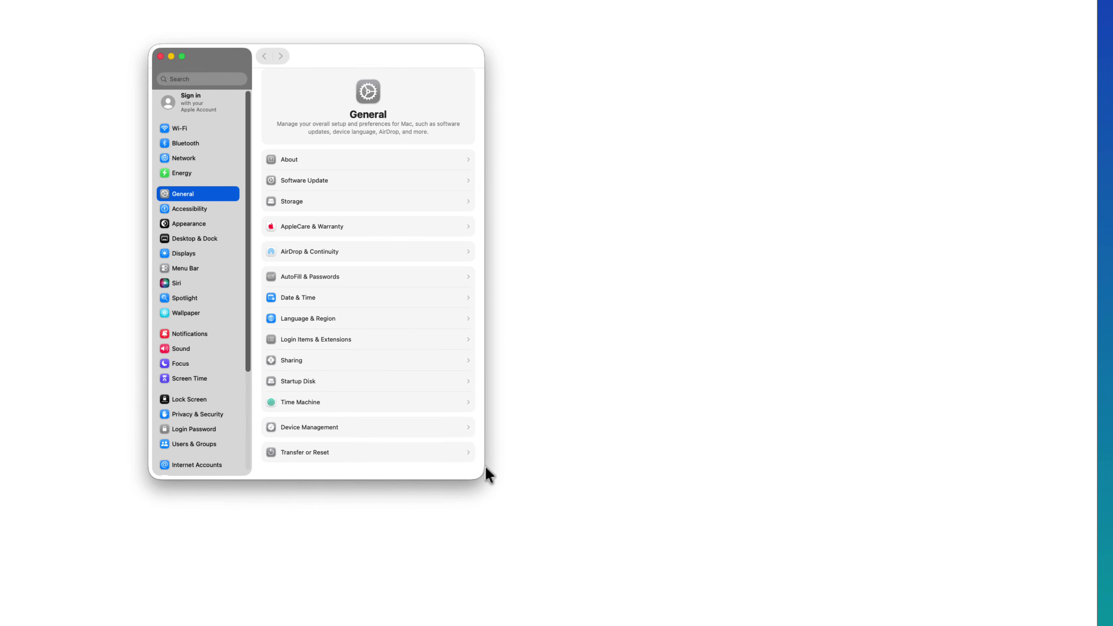
left_click(194, 317)
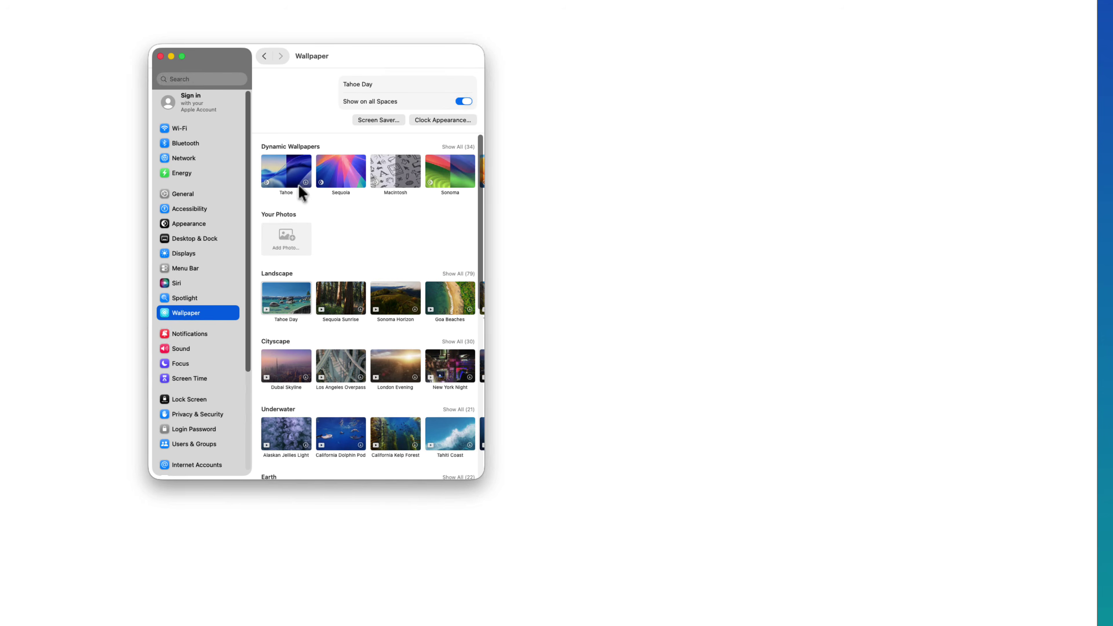
left_click(283, 172)
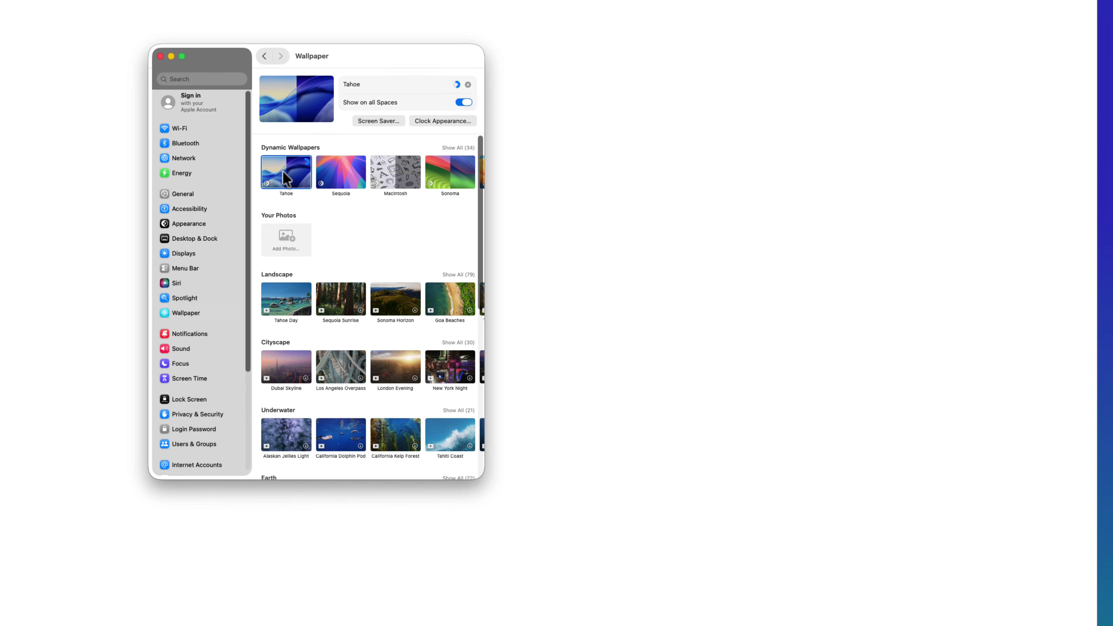
Step: Open the Unsplash Mac wallpapers result in Safari and browse the photos
key("super+Tab")
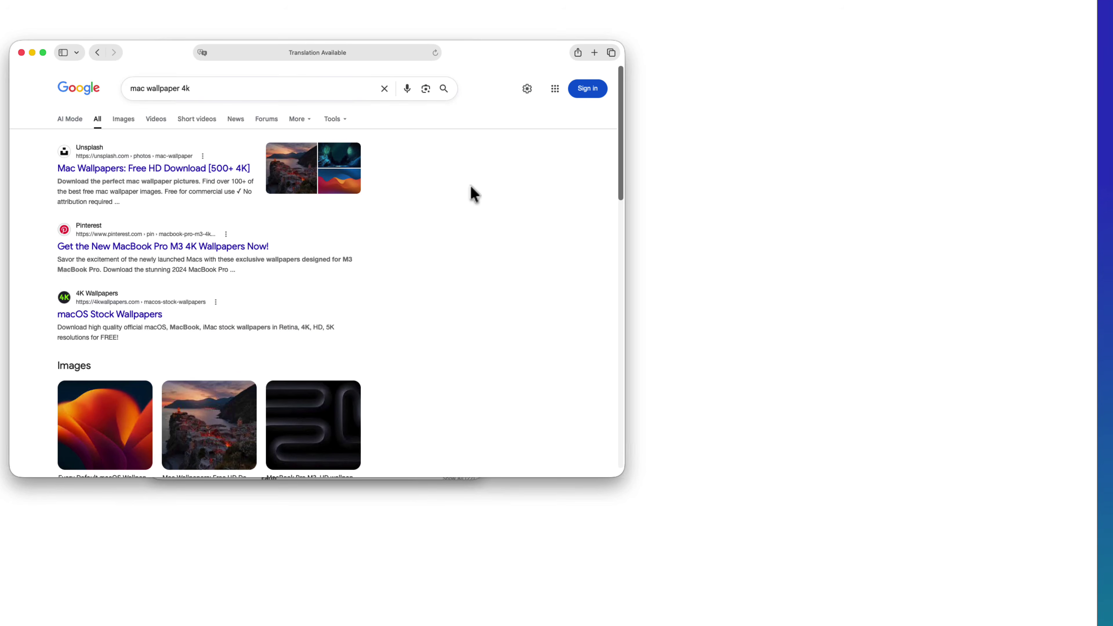
left_click(130, 171)
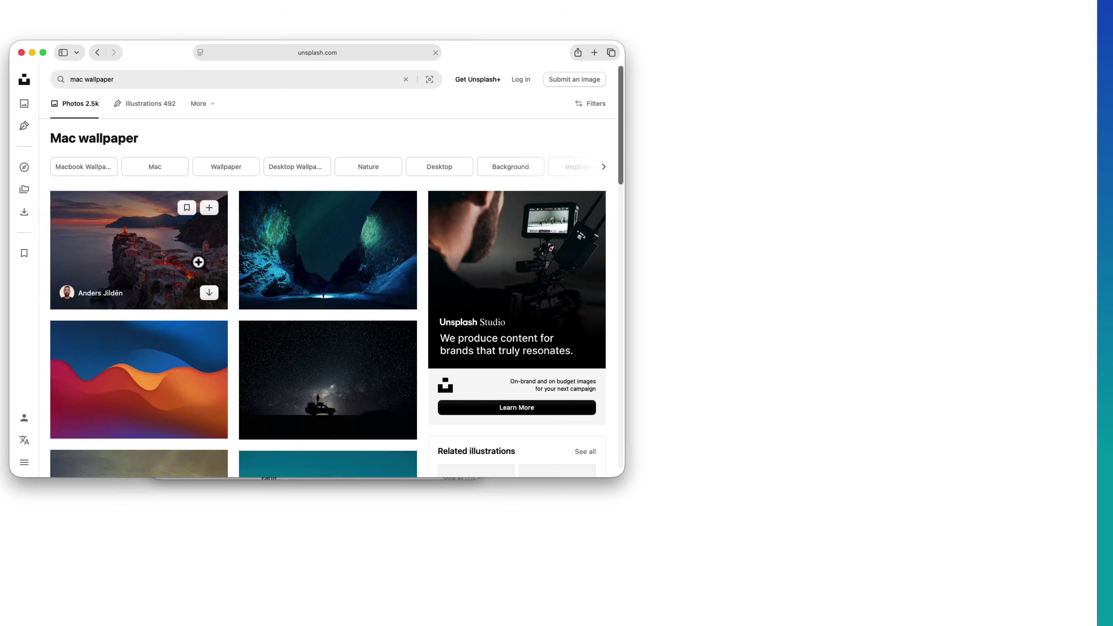
scroll(308, 261, "down", 2)
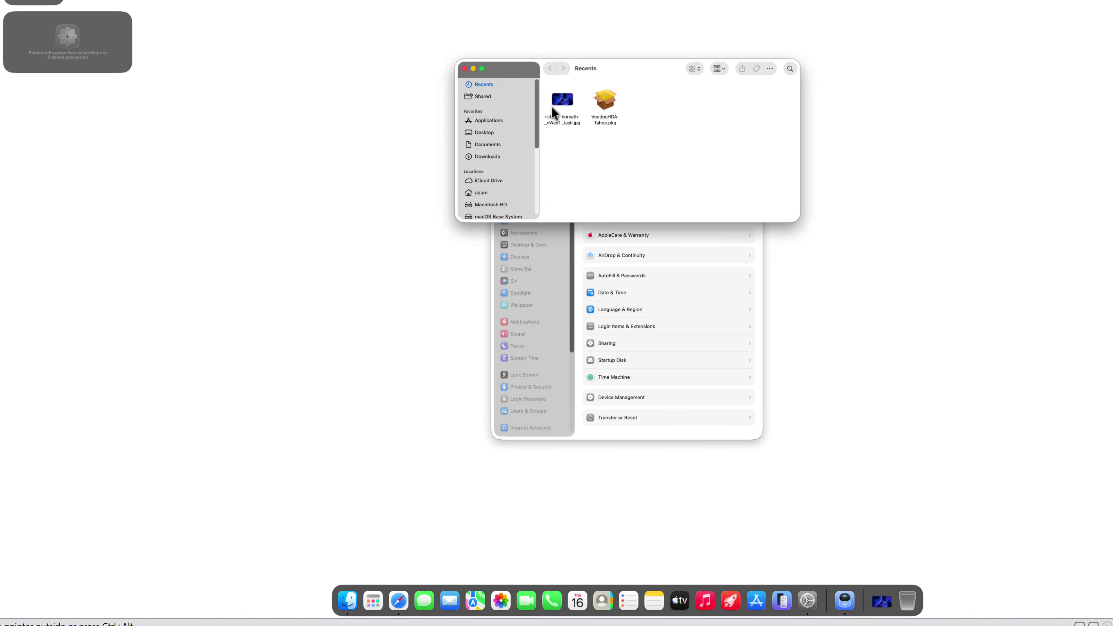
Step: Set the downloaded Unsplash JPEG as the desktop picture and close the Finder window
right_click(574, 95)
left_click(606, 259)
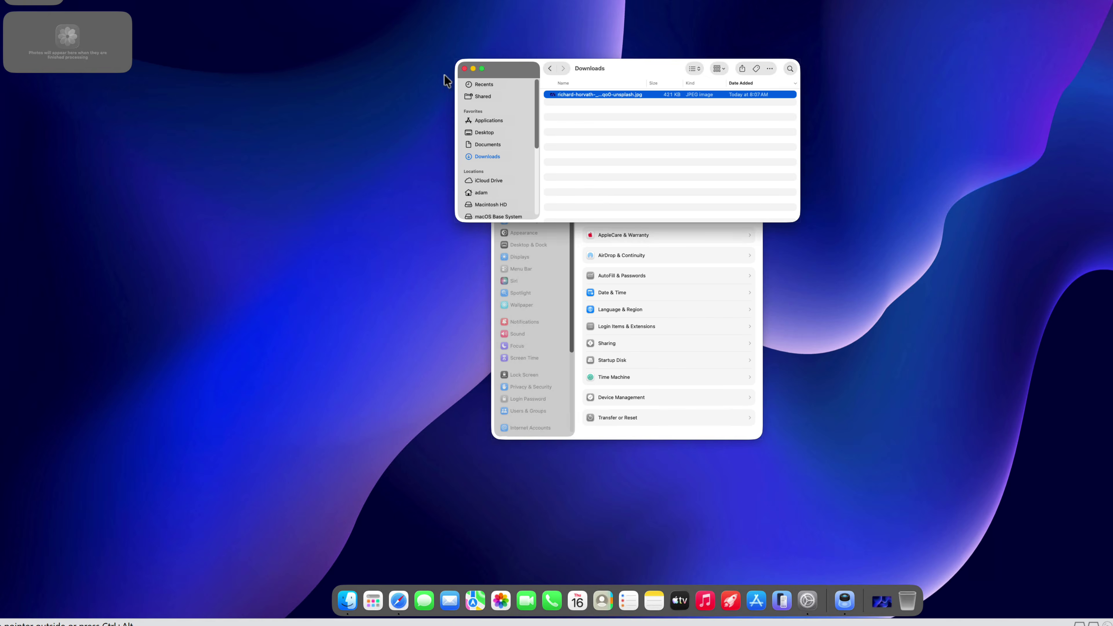
left_click(465, 69)
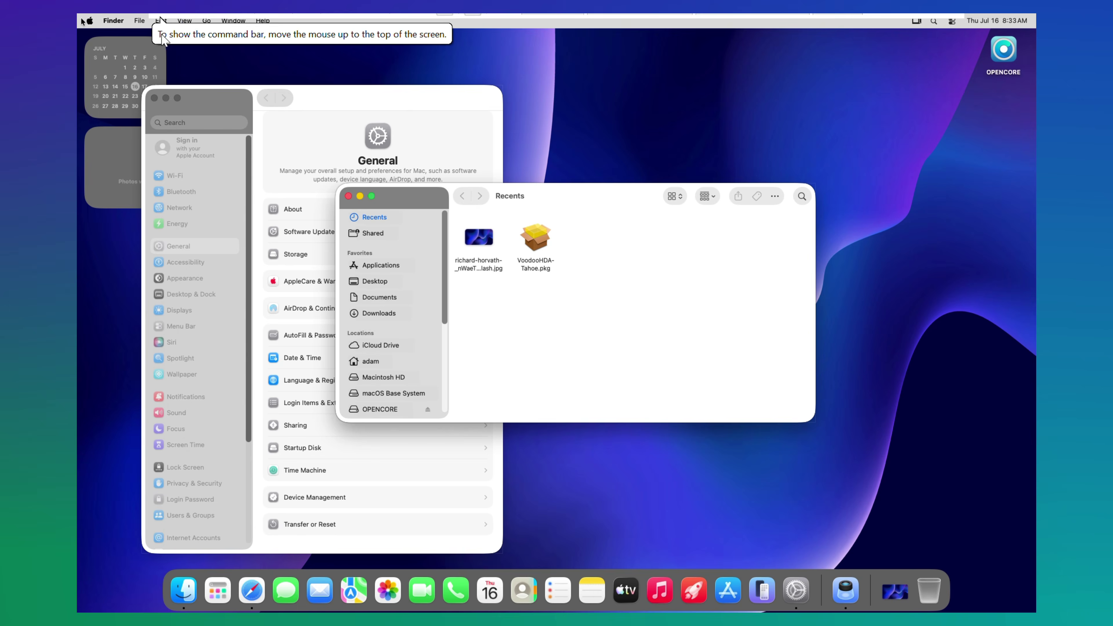
Step: Move the Recents window aside and close it, and bring up Safari's start page briefly before closing it
left_click_drag(562, 191, 641, 206)
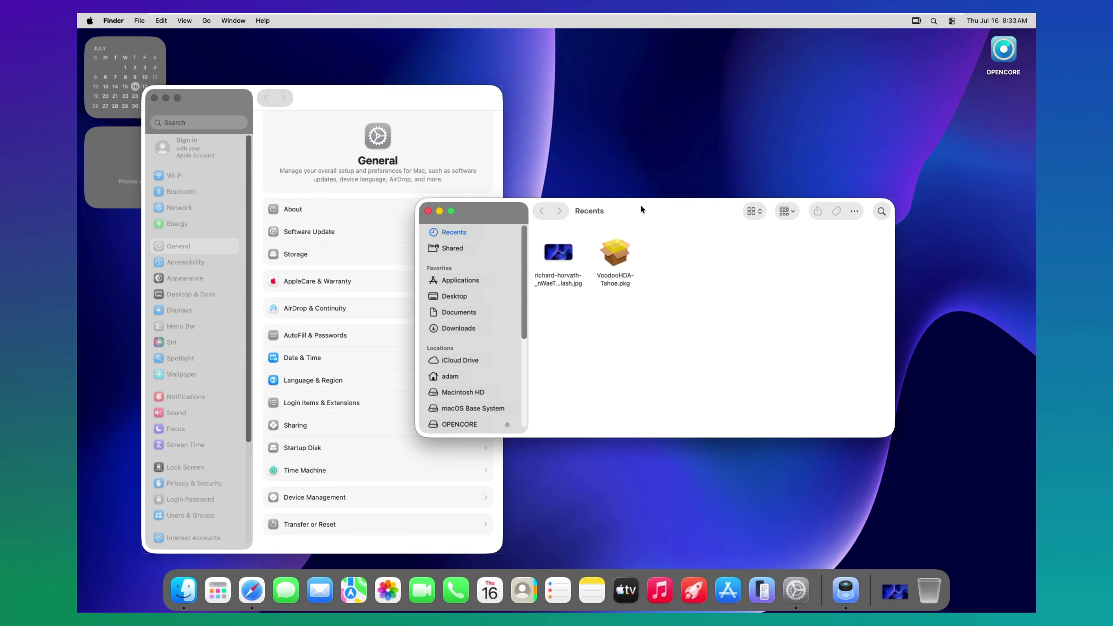
left_click(428, 211)
left_click(243, 590)
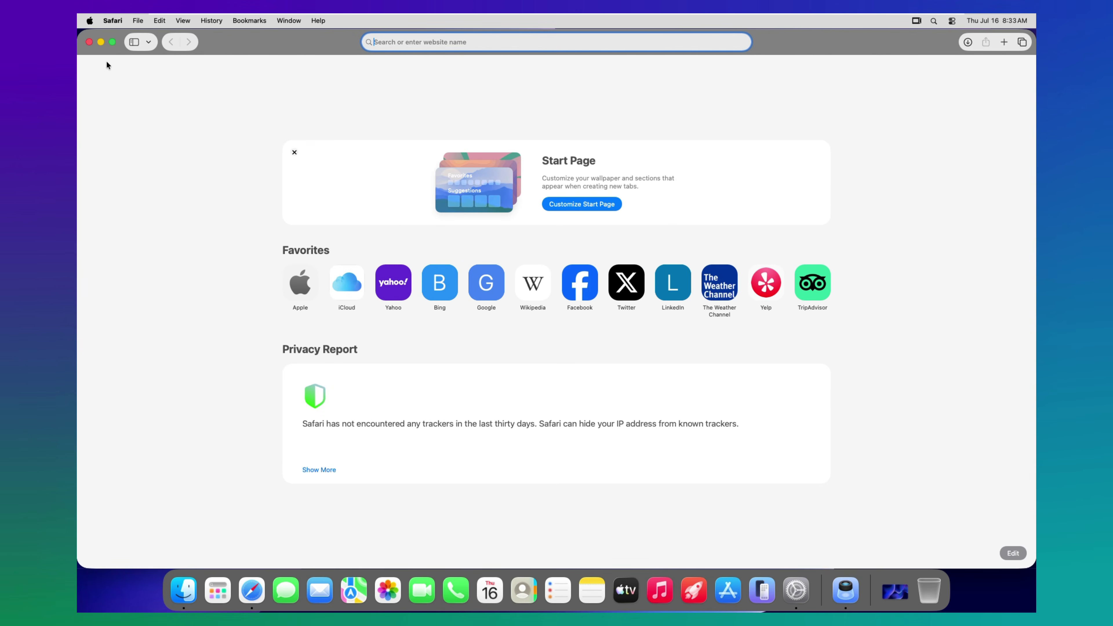
left_click(90, 43)
Step: Look through the Wallpaper and General pages of System Settings and close the window
left_click_drag(302, 100, 499, 100)
left_click(503, 463)
left_click(377, 375)
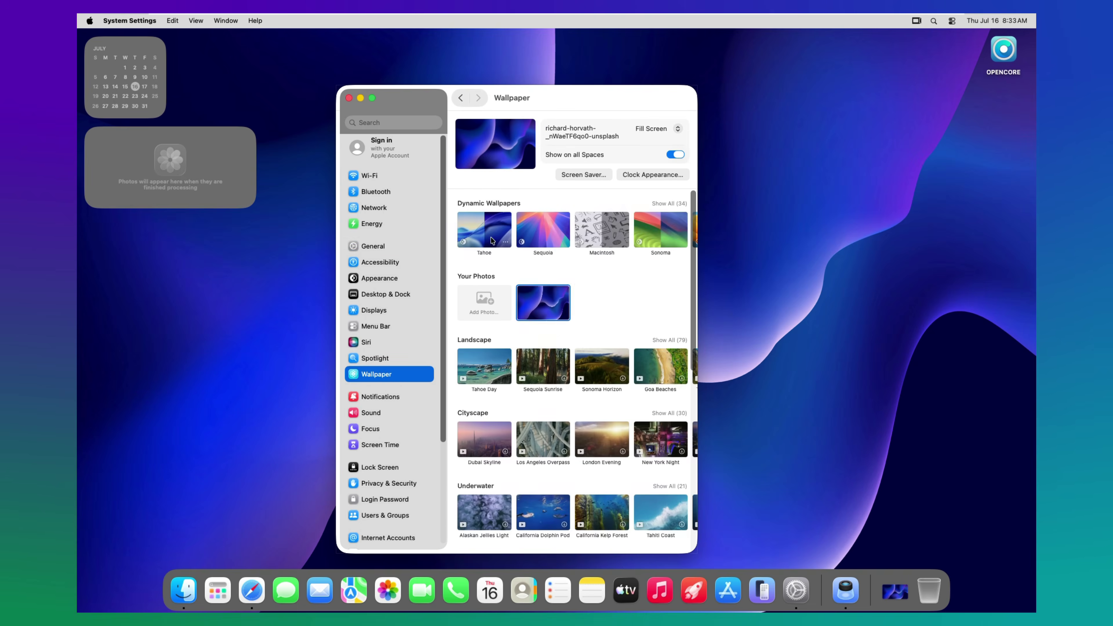
left_click(491, 240)
left_click(535, 287)
left_click(381, 193)
left_click(383, 247)
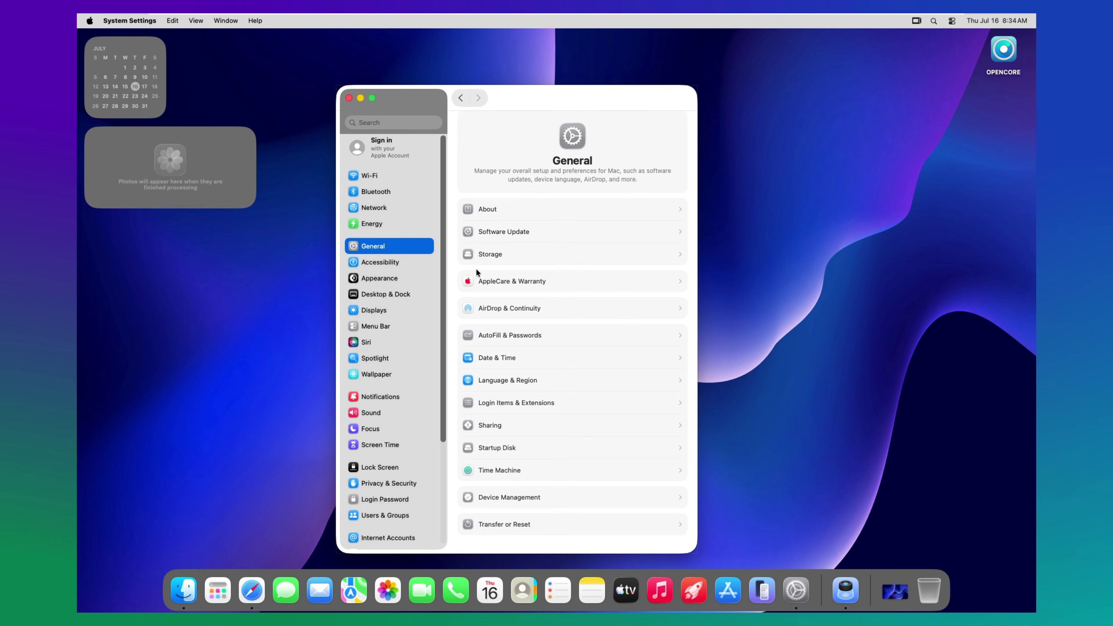
left_click(348, 97)
Step: Bring up the About This Mac information and close it
left_click(89, 21)
left_click(110, 37)
left_click(494, 109)
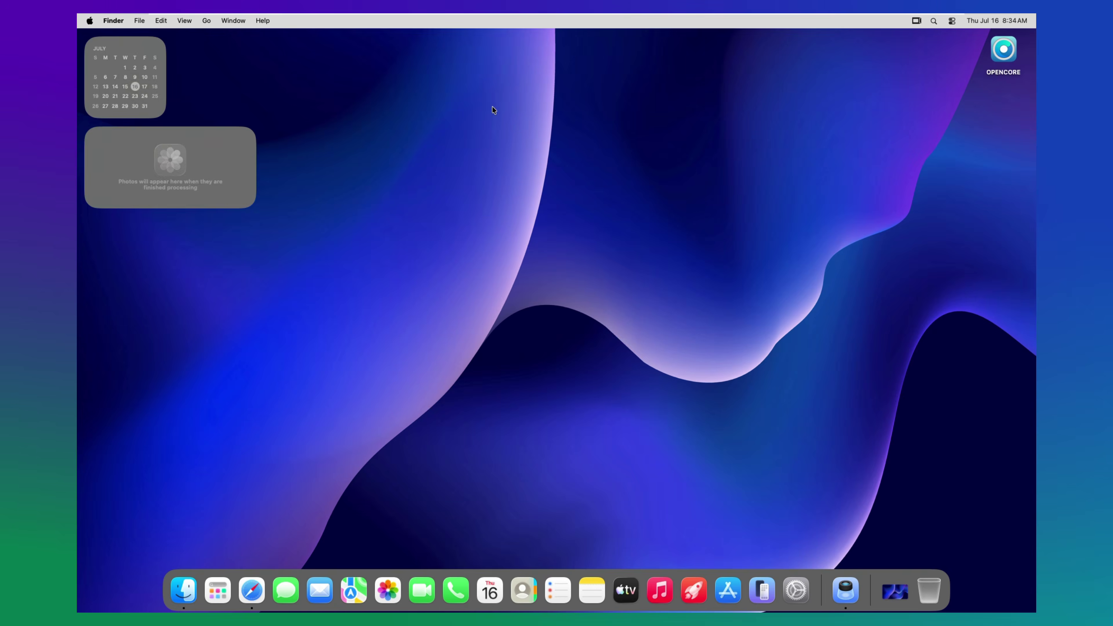
left_click(89, 21)
Step: Open a Finder window on the desktop, try moving and resizing it, and close it
left_click(184, 590)
left_click_drag(607, 209, 438, 142)
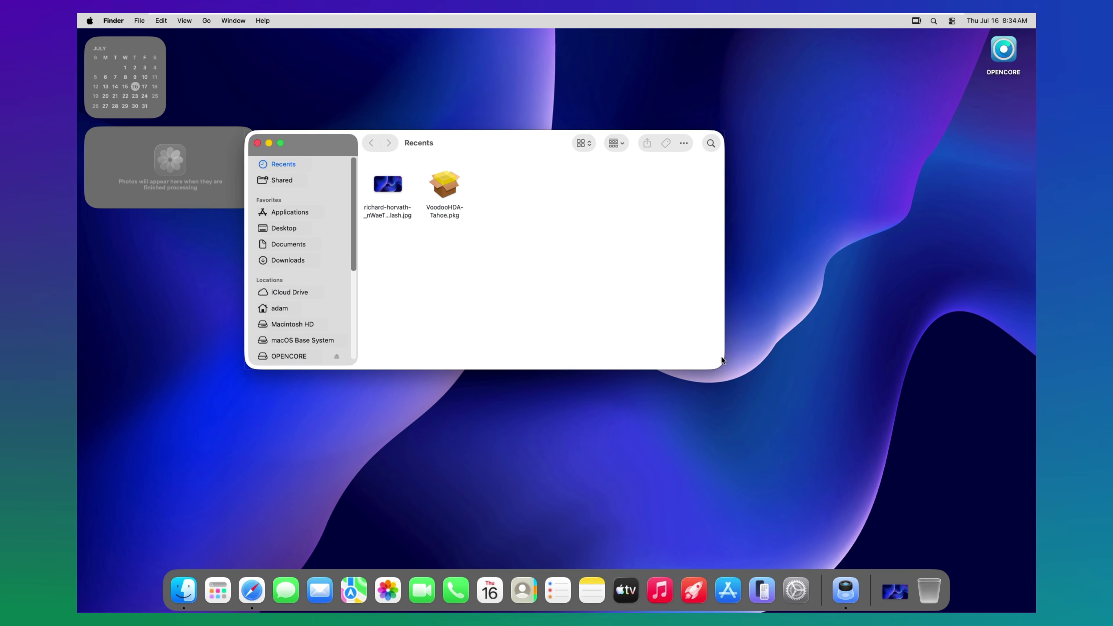
left_click_drag(724, 379, 784, 467)
left_click(257, 143)
Step: Open the App Store's Discover page and move its window slightly lower on the desktop
left_click(728, 590)
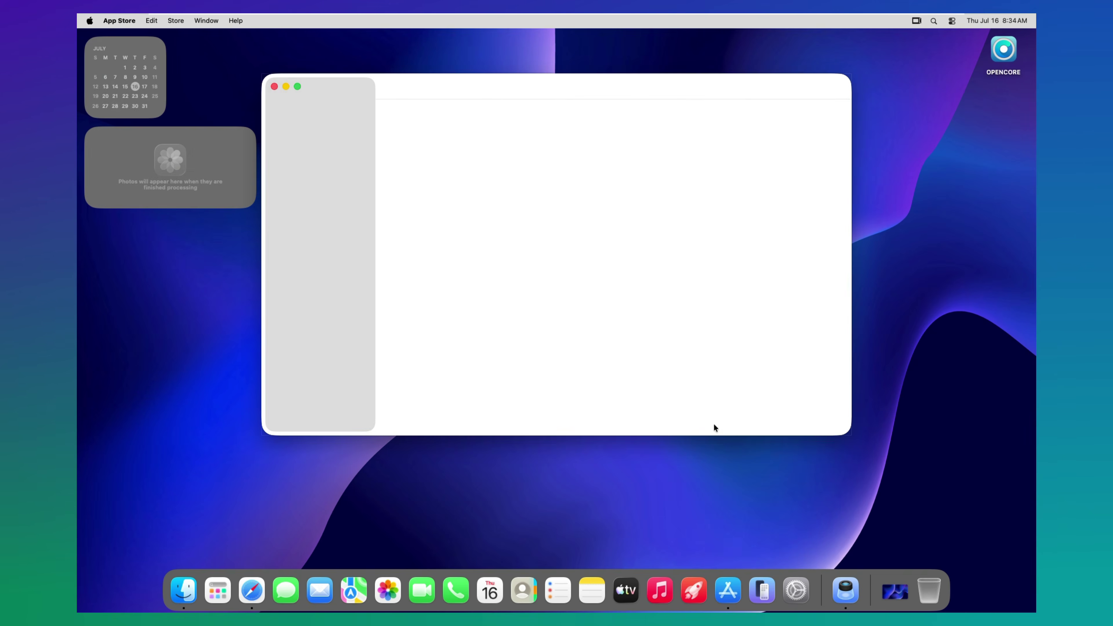
left_click(635, 367)
left_click_drag(459, 91, 451, 124)
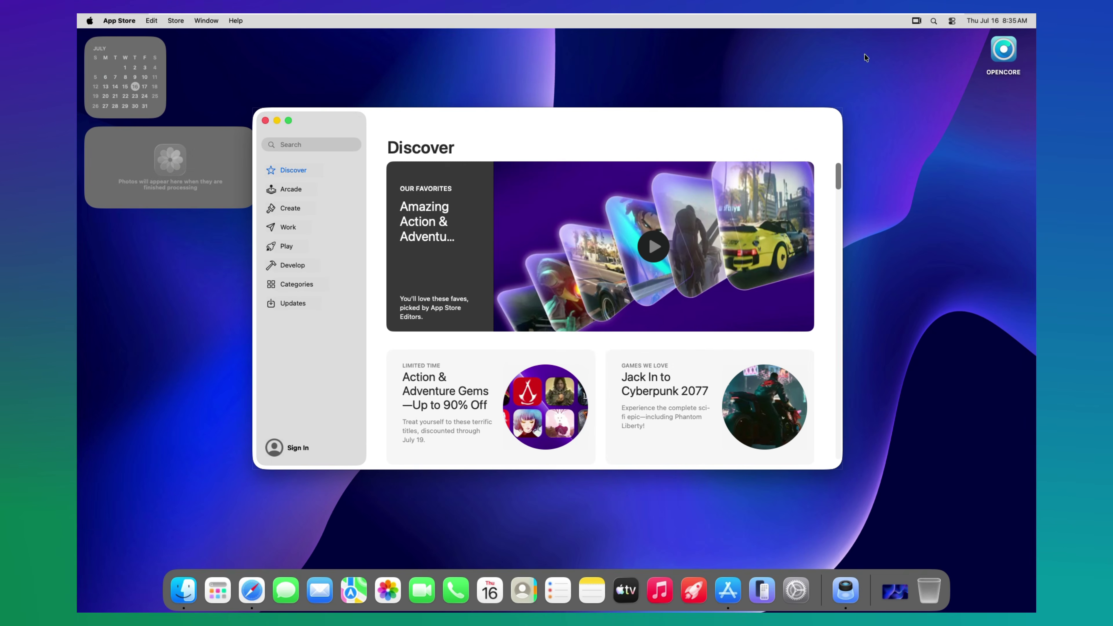